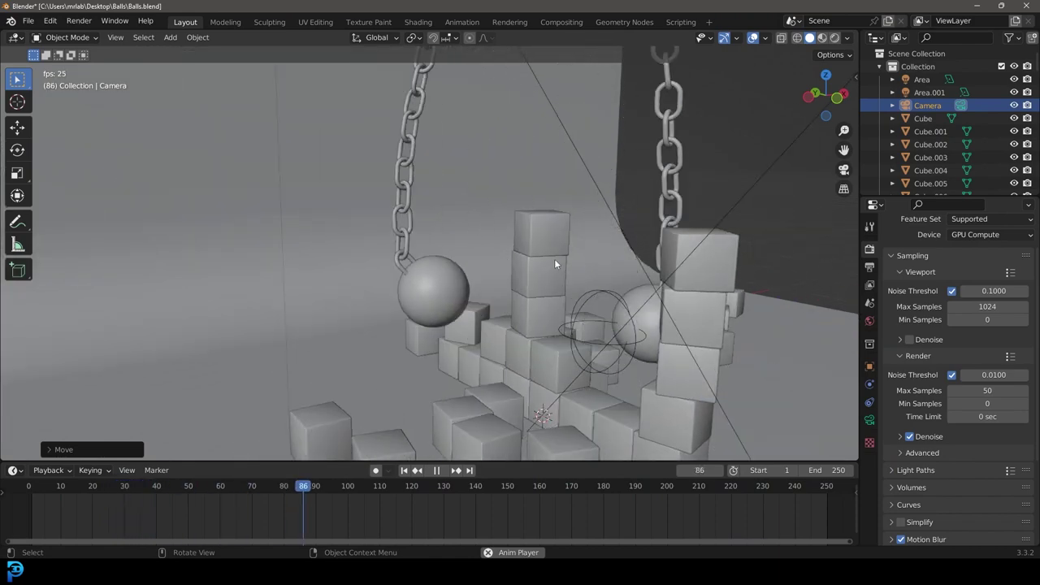
Step: Examine the finished wrecking-ball scene with its chains and stacked cubes from several angles and in the rendered camera view
key("space")
middle_click_drag(555, 259, 587, 227)
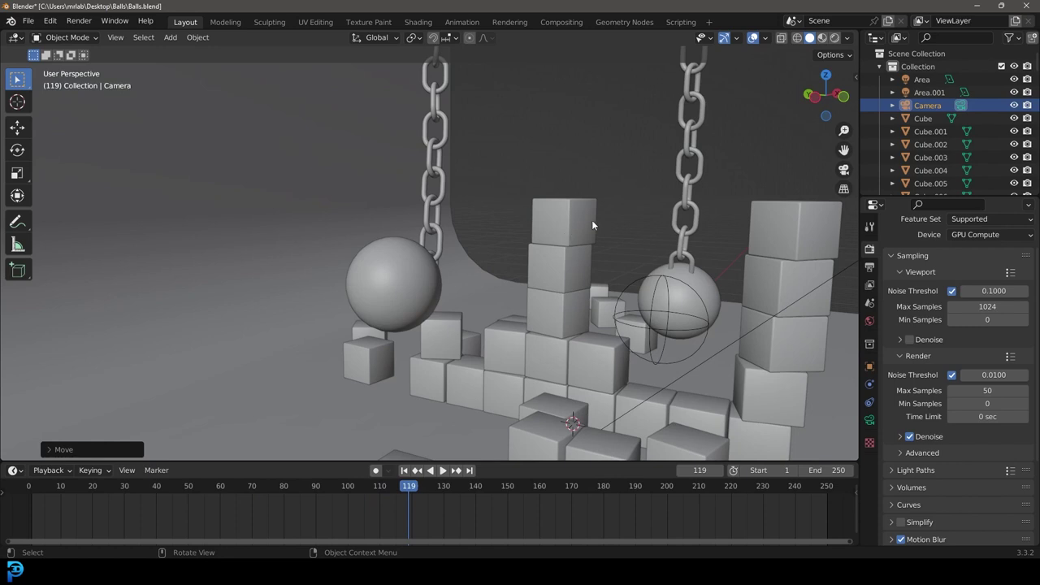
left_click(592, 219)
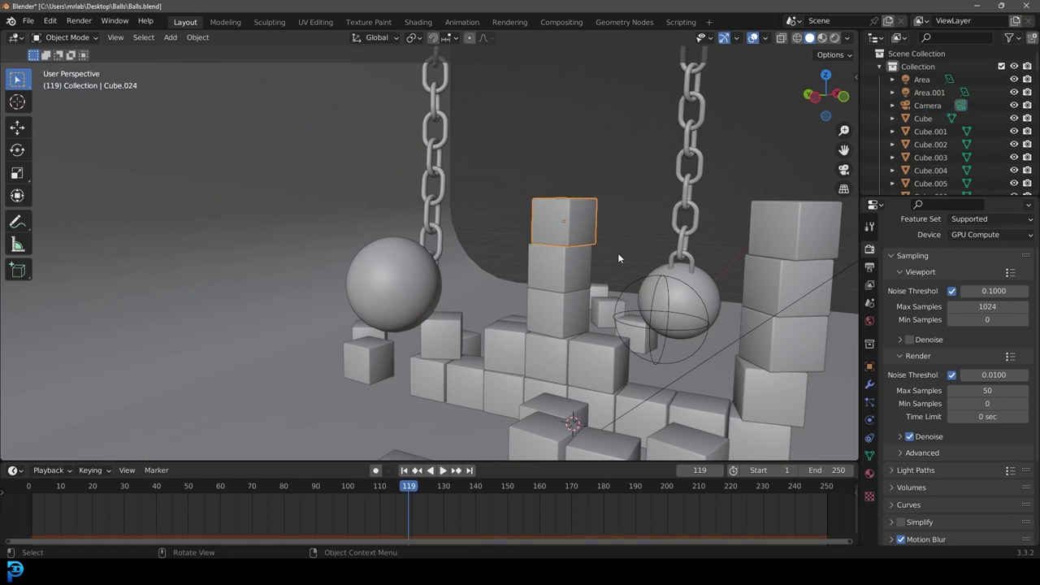
middle_click_drag(696, 234, 617, 236)
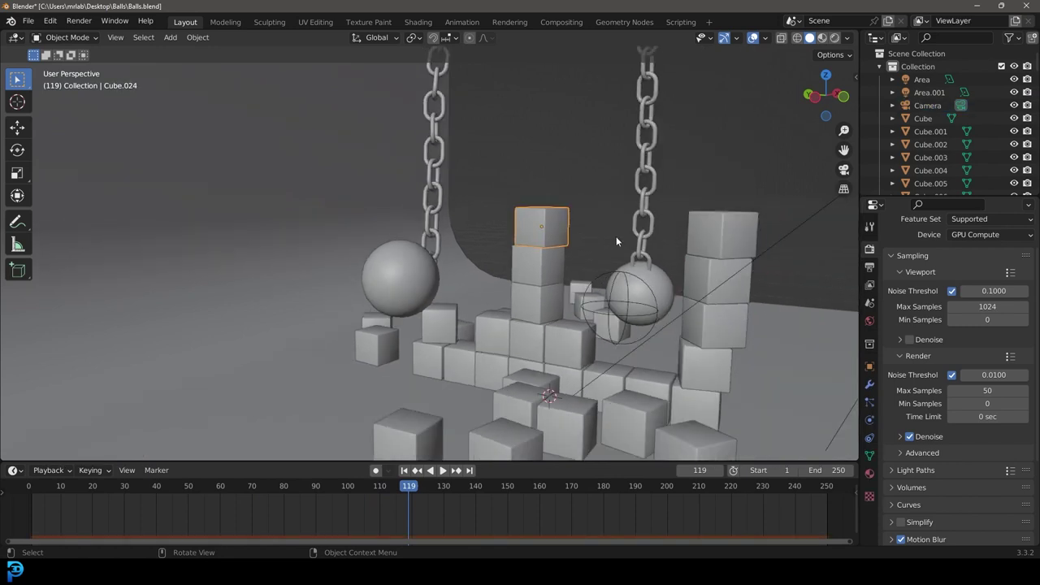
middle_click_drag(644, 291, 601, 299)
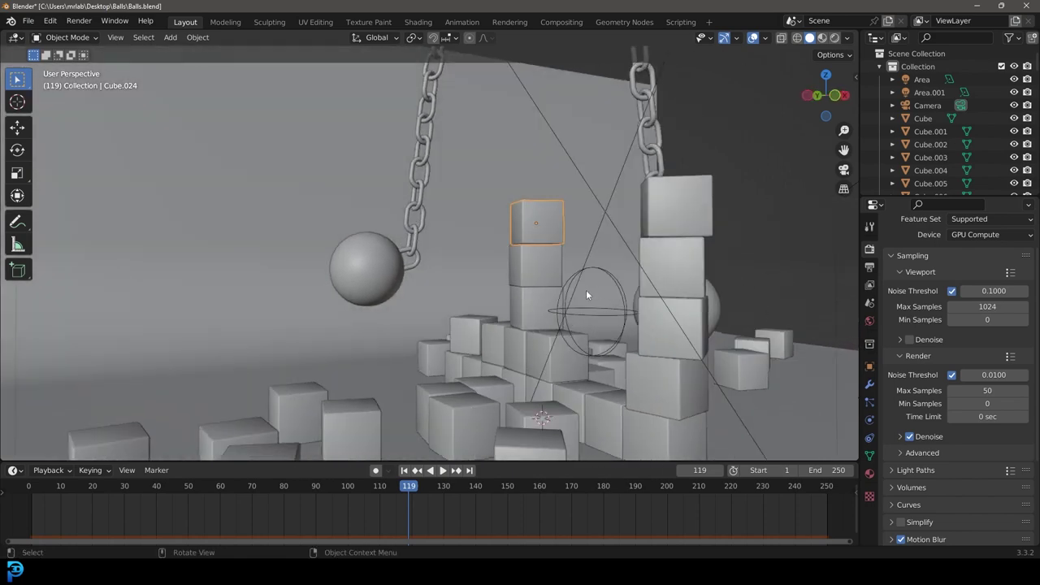
mouse_move(579, 280)
middle_mouse_down()
mouse_move(540, 307)
mouse_move(501, 296)
mouse_move(564, 275)
middle_mouse_up()
key("KP_0")
key("z")
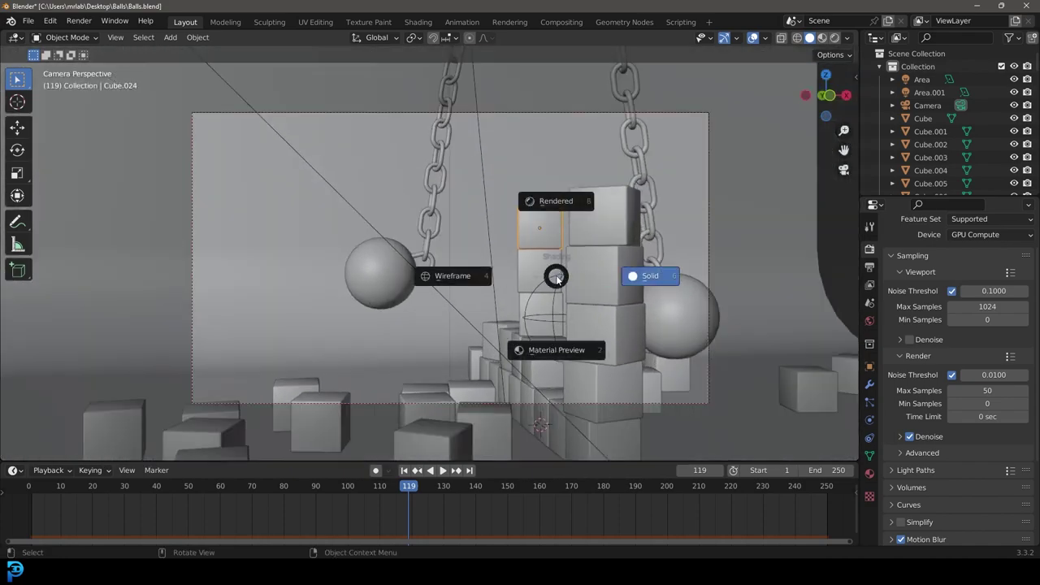
left_click(557, 218)
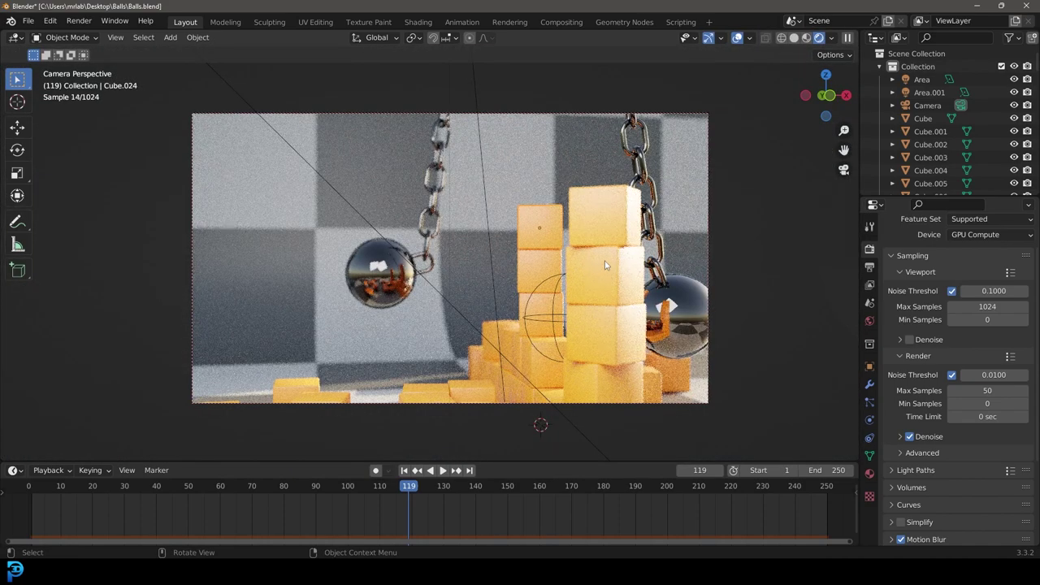
scroll(600, 258, "up", 2)
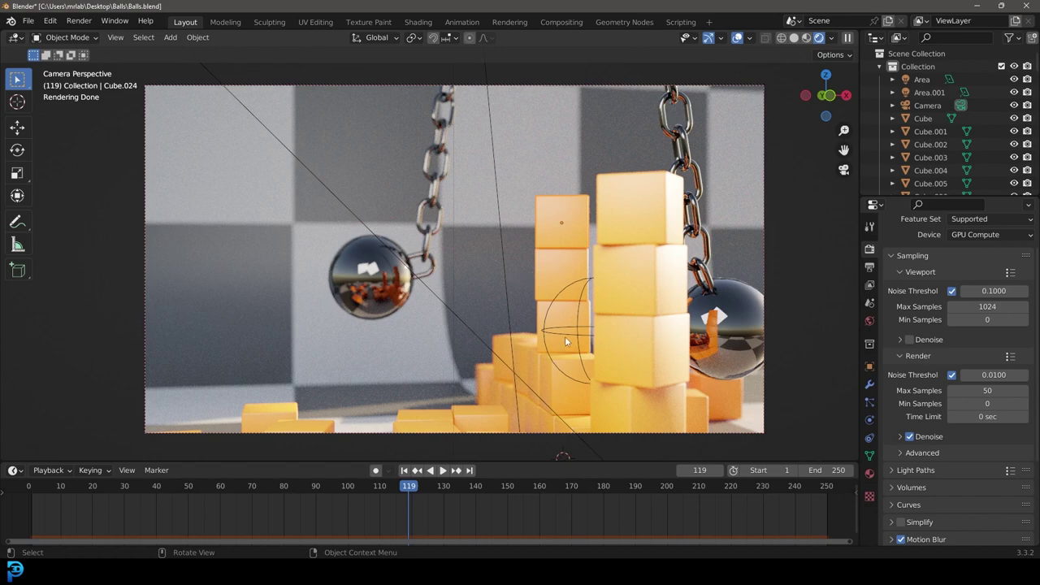
key("space")
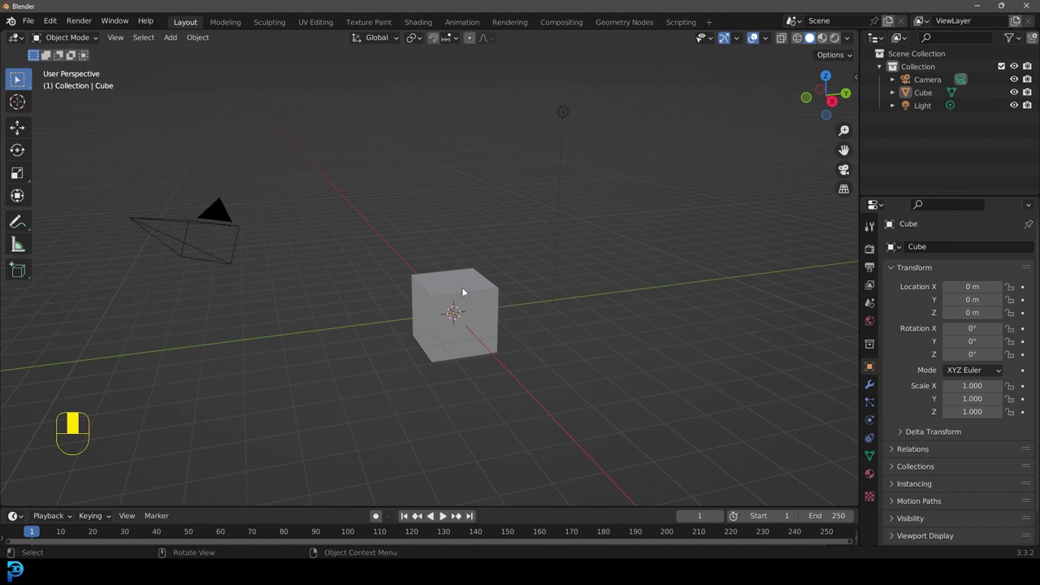
Step: Delete the default camera, cube and light, and add a torus mesh at the origin
middle_click_drag(463, 291, 437, 317)
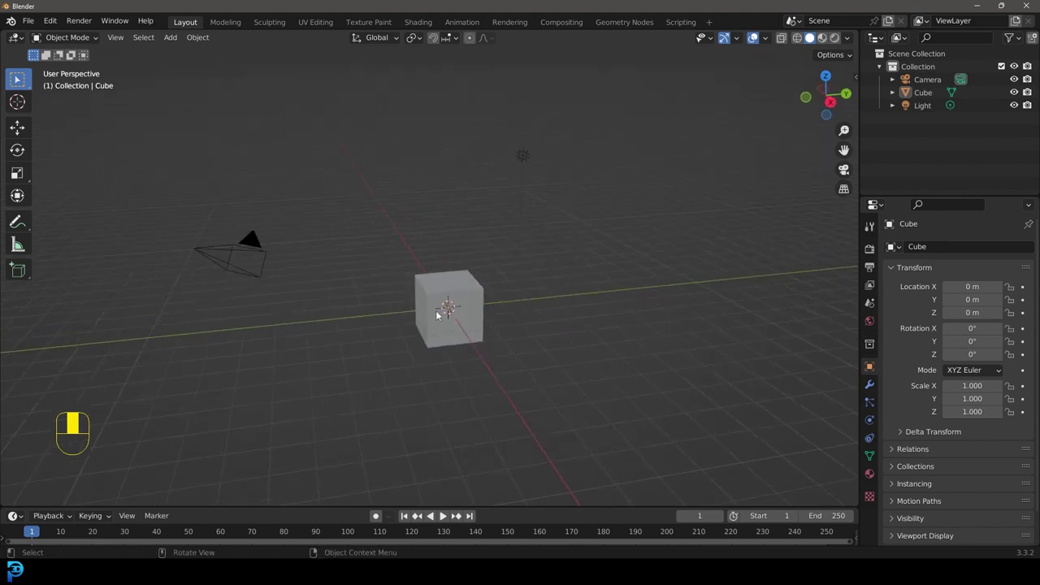
key("a")
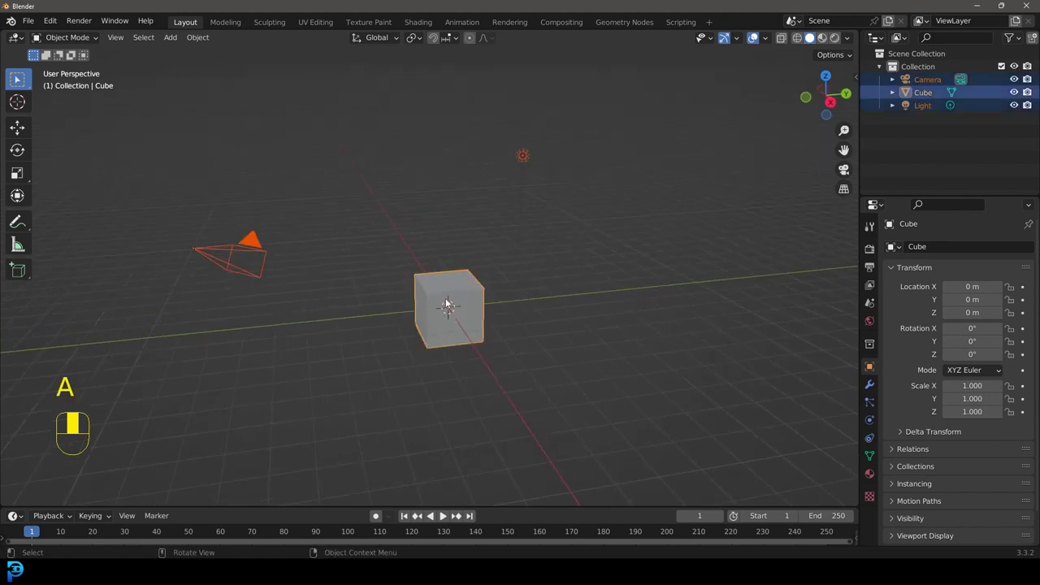
key("Delete")
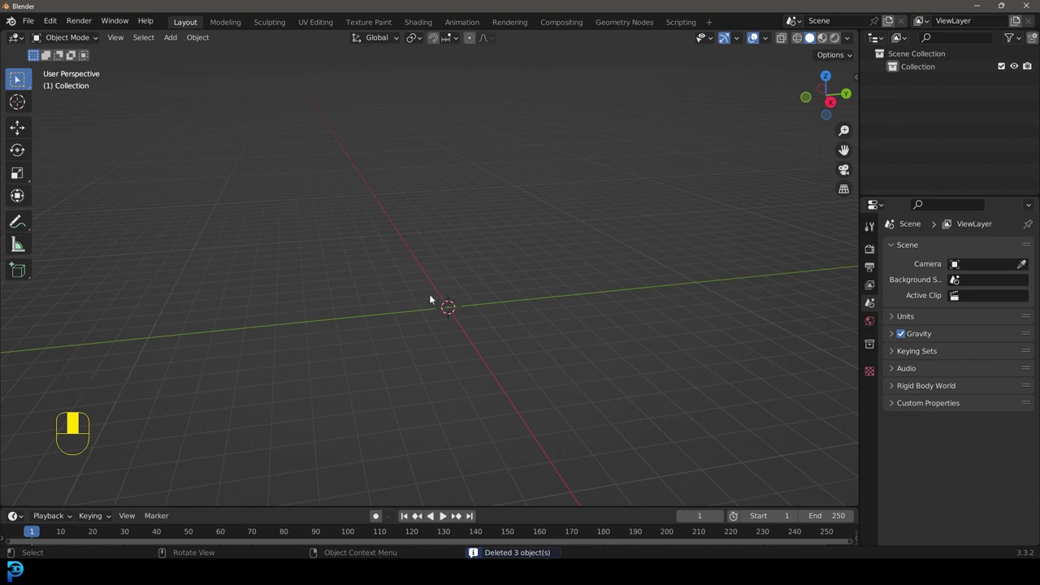
key("shift+a")
mouse_move(448, 295)
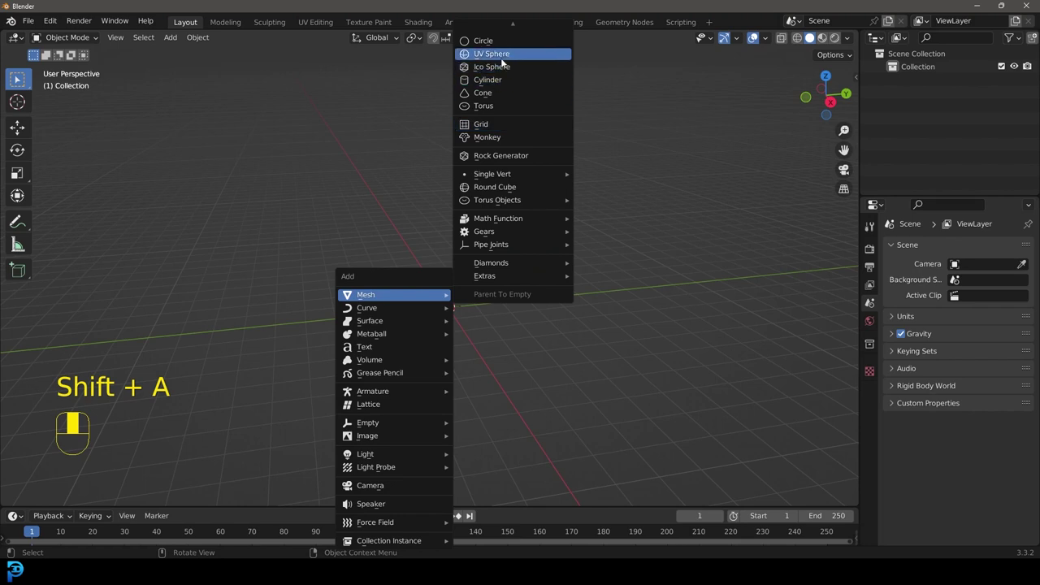
left_click(488, 106)
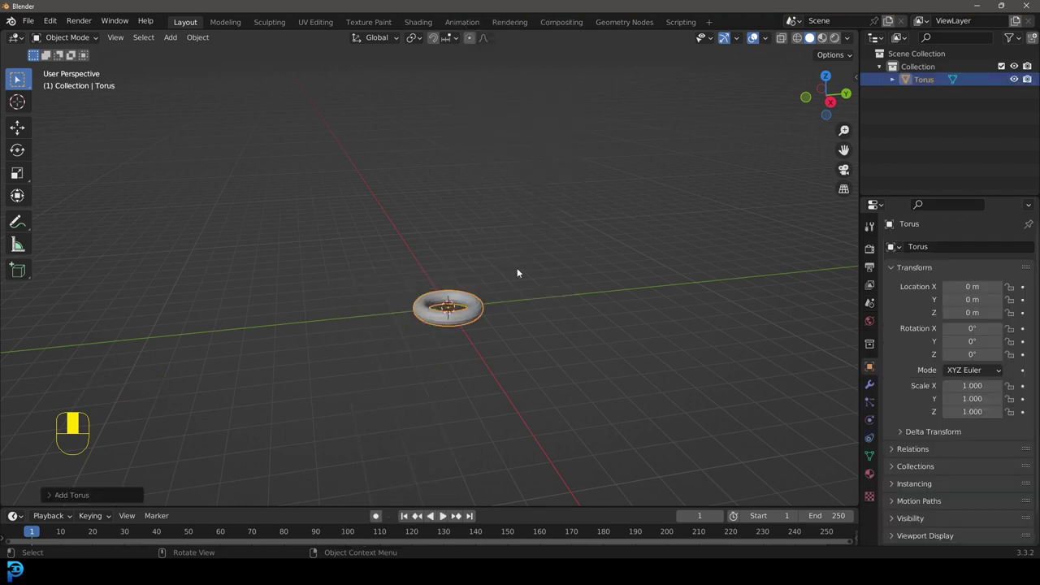
Step: In front view, rotate the torus's whole mesh 90° about the X axis in Edit Mode
key("KP_1")
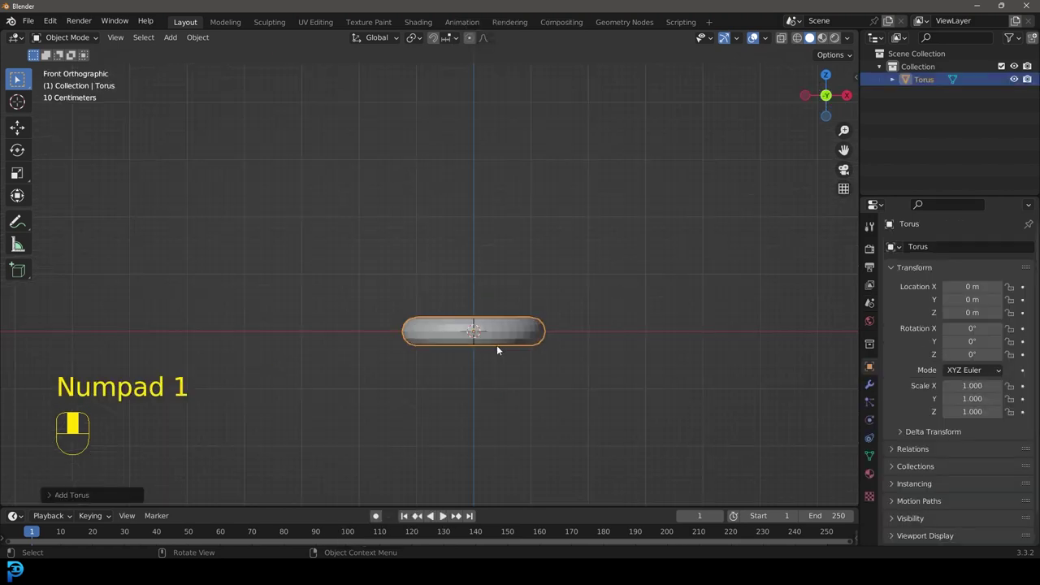
scroll(508, 349, "up", 2)
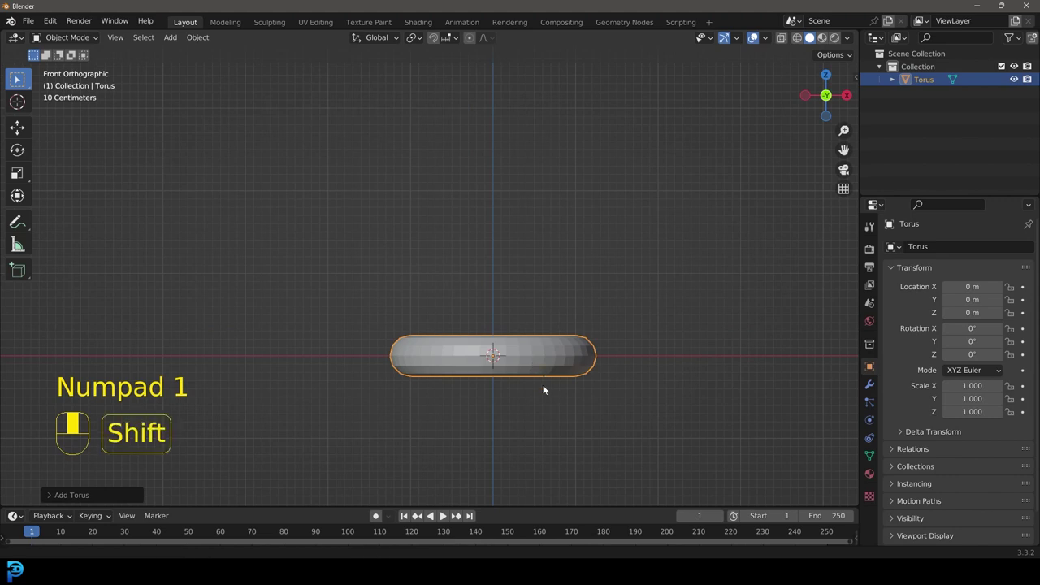
middle_click_drag(543, 384, 532, 327, "shift")
key("Tab")
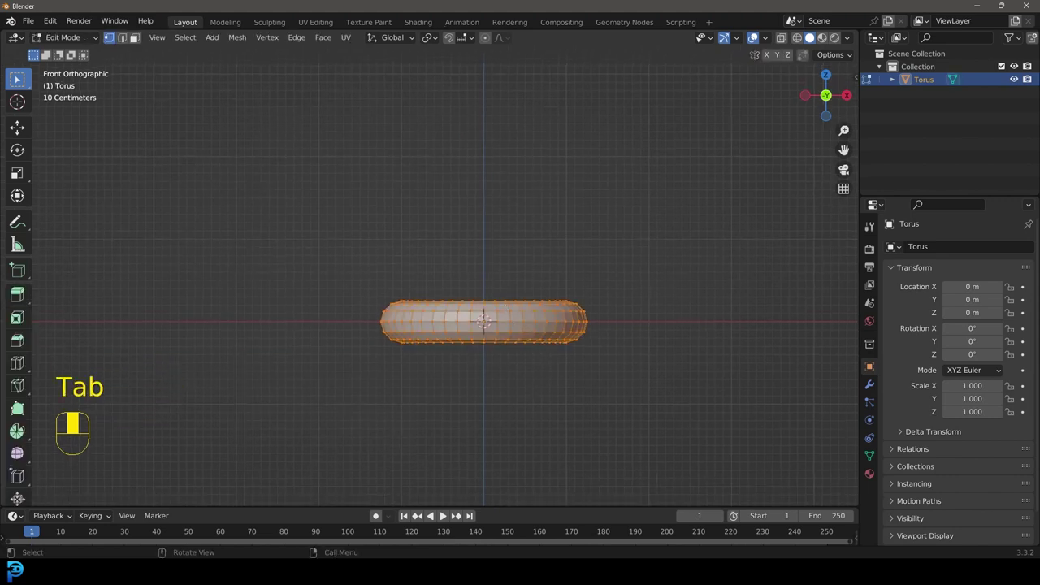
type("rx90")
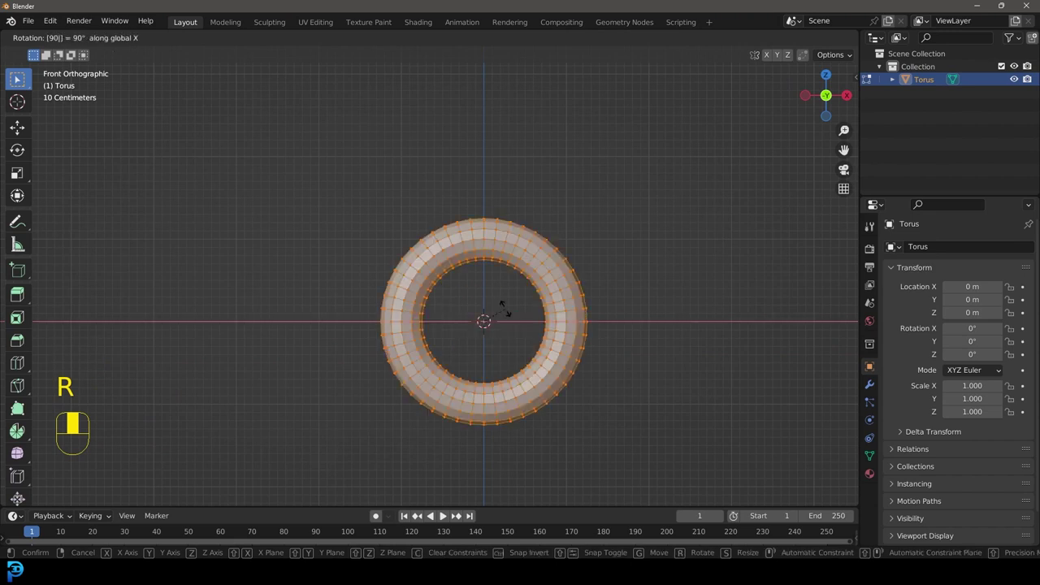
left_click(504, 308)
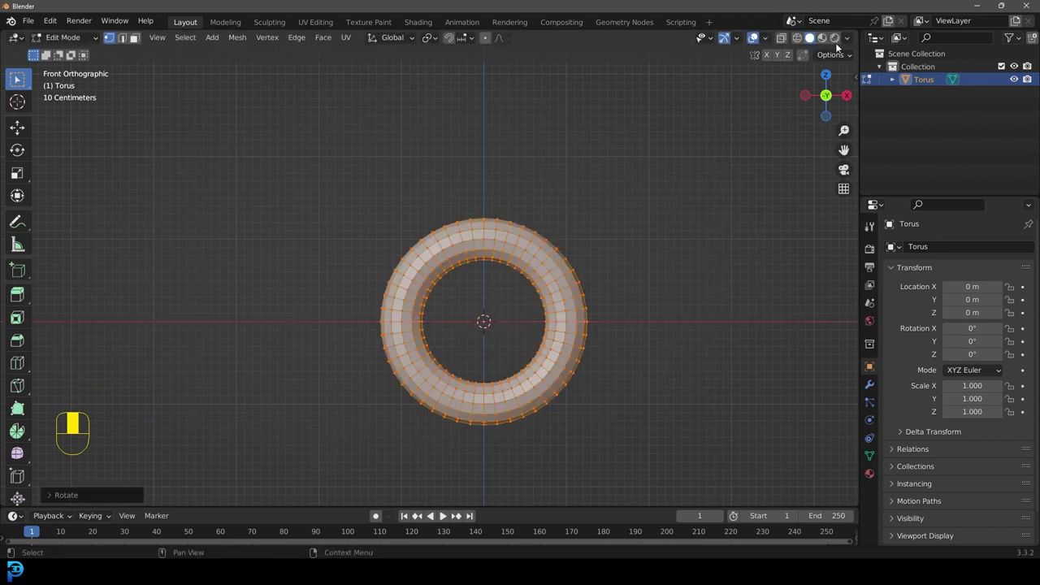
Step: With X-ray on, select the upper half of the torus and extrude it about 1 m upward along Z into an elongated chain link
left_click(781, 39)
key("b")
left_click_drag(256, 125, 681, 325)
scroll(580, 383, "up", 2)
scroll(582, 396, "down", 2)
key("e")
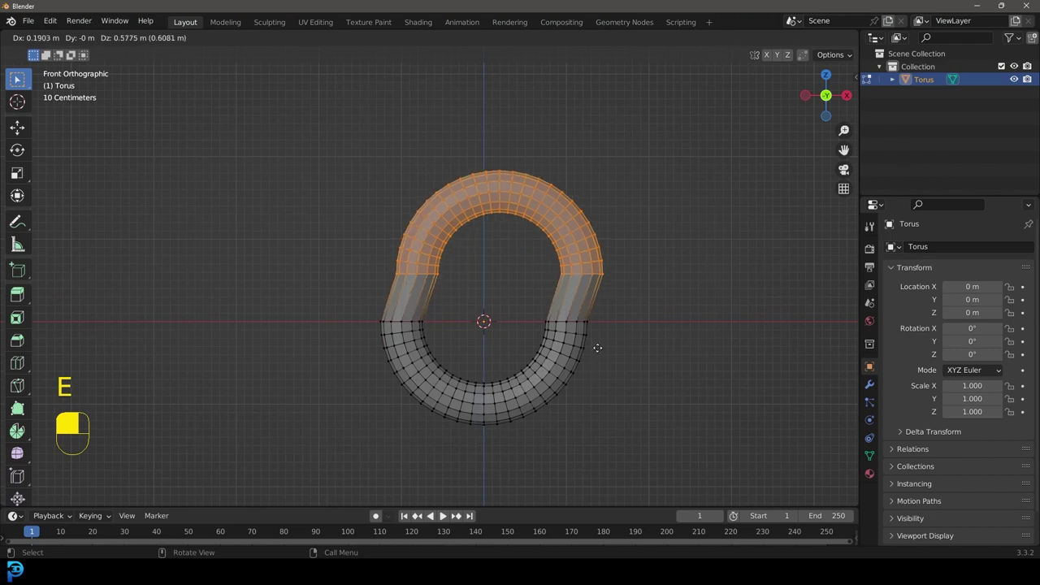
key("z")
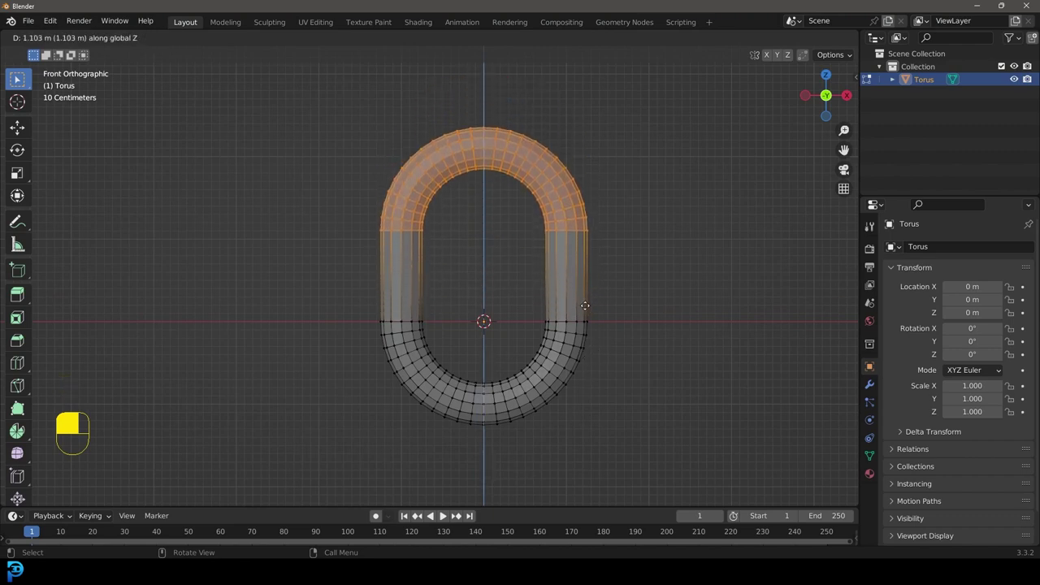
left_click(585, 309)
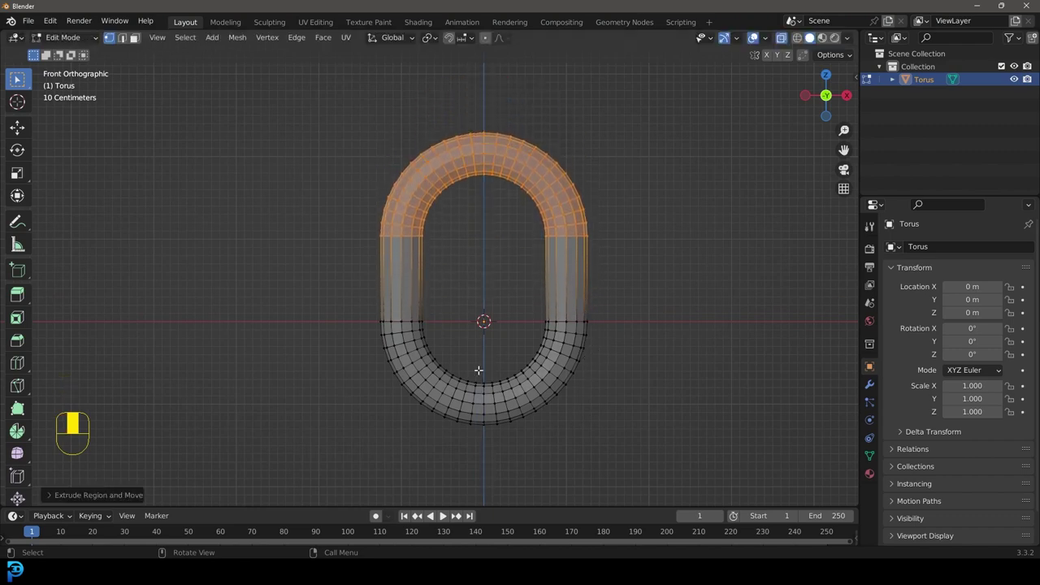
Step: Move the link's entire mesh about 0.51 m down along Z to centre it on the origin, and return to Object Mode
key("a")
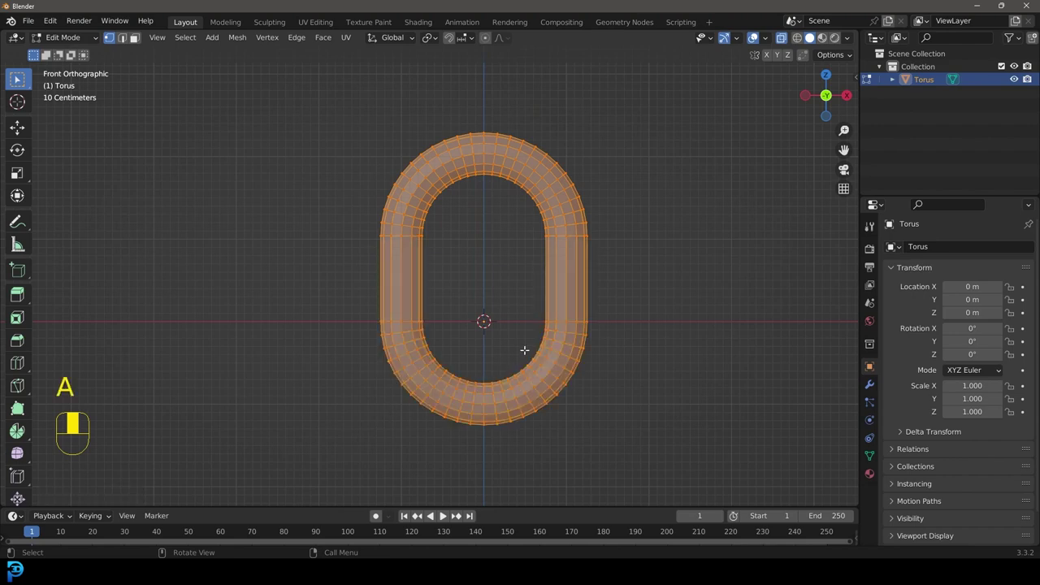
key("g")
key("z")
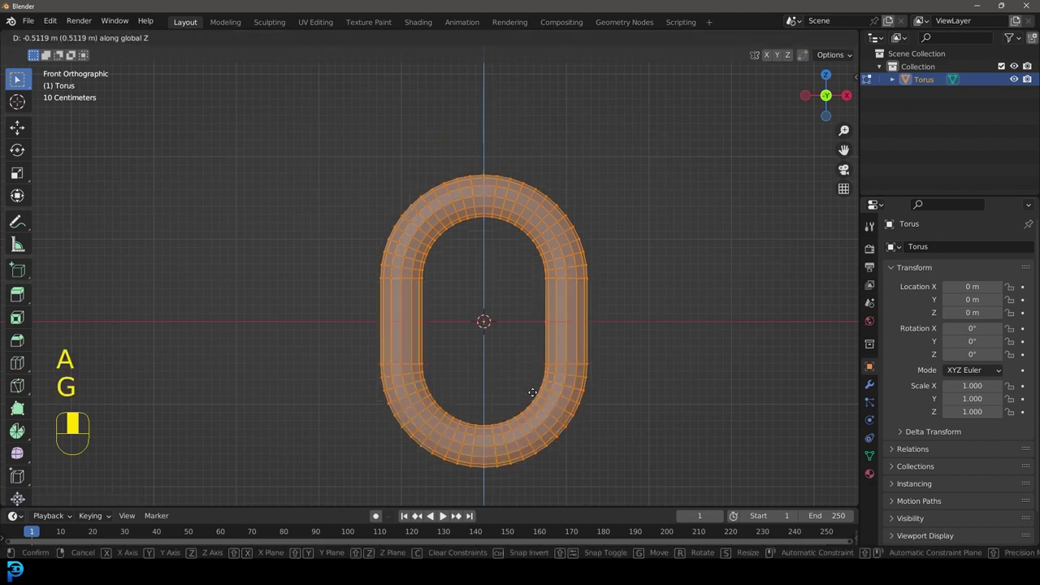
left_click(532, 393)
scroll(534, 390, "up", 3)
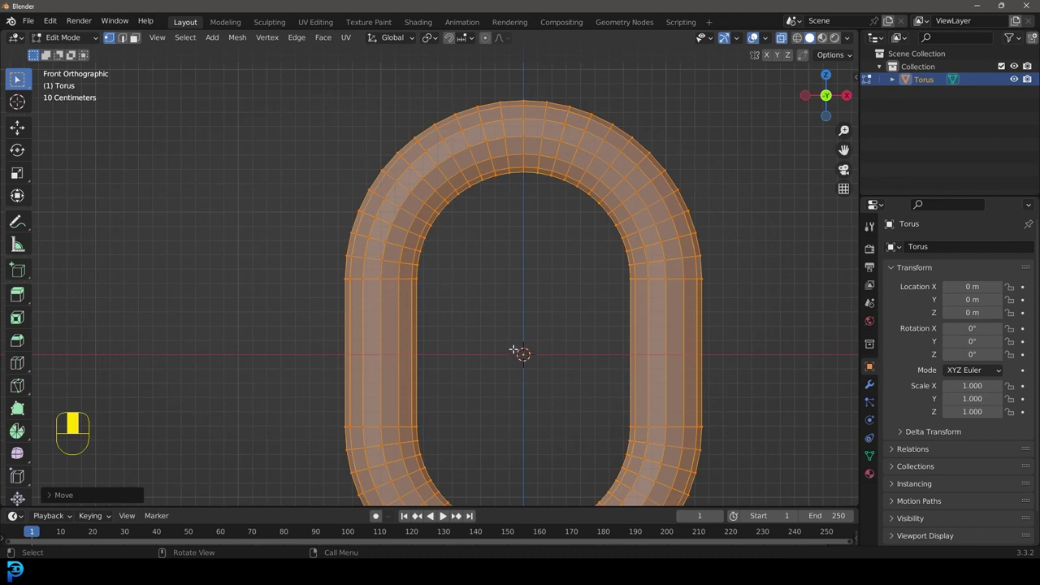
scroll(519, 353, "down", 3)
middle_click_drag(539, 297, 484, 313)
key("KP_1")
scroll(502, 341, "up", 4)
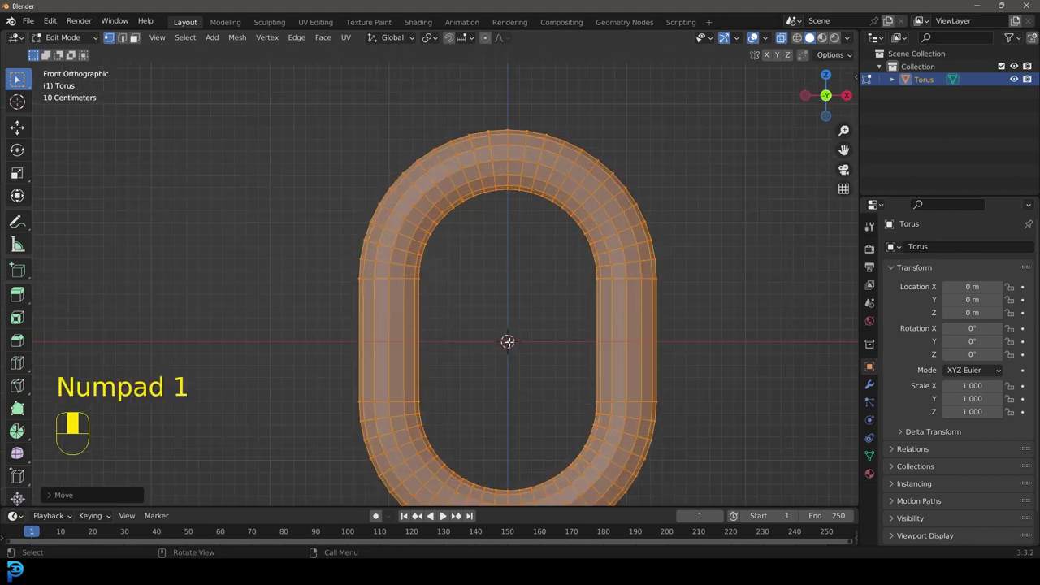
scroll(520, 349, "down", 6)
key("Tab")
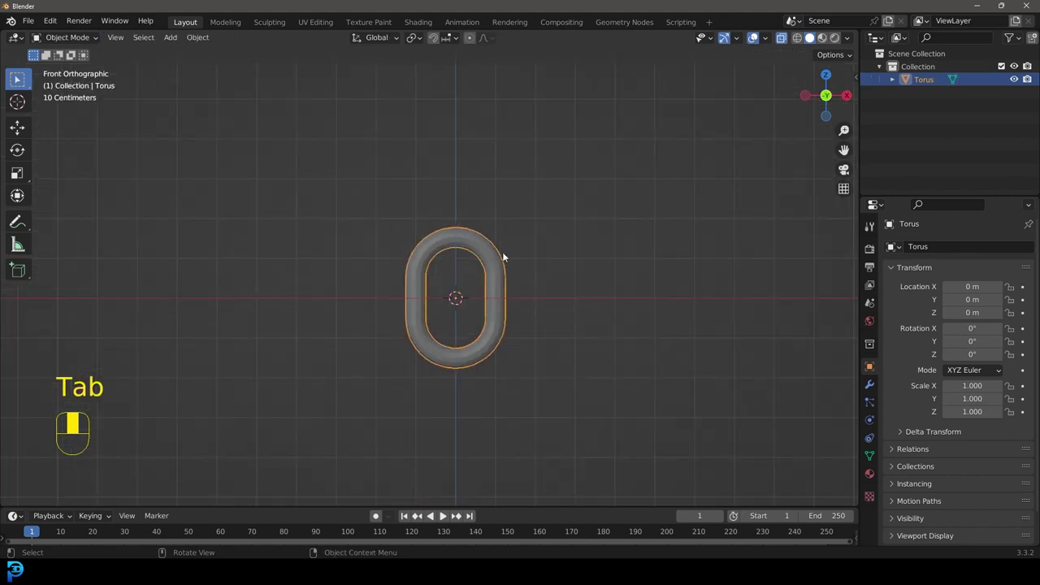
Step: Turn off X-ray display and apply smooth shading to the chain link
left_click(781, 37)
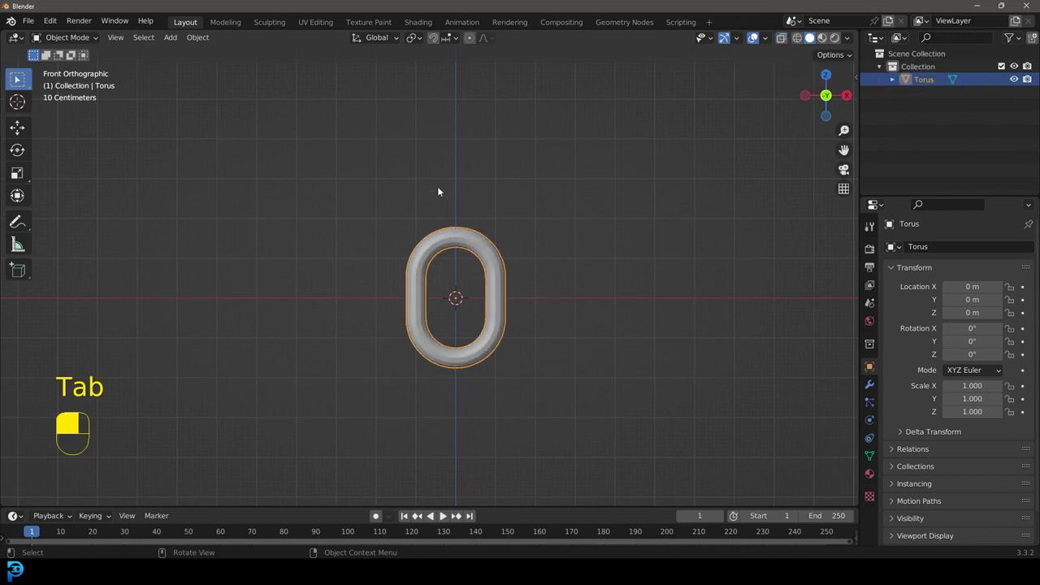
scroll(437, 186, "up", 3)
right_click(487, 226)
left_click(436, 227)
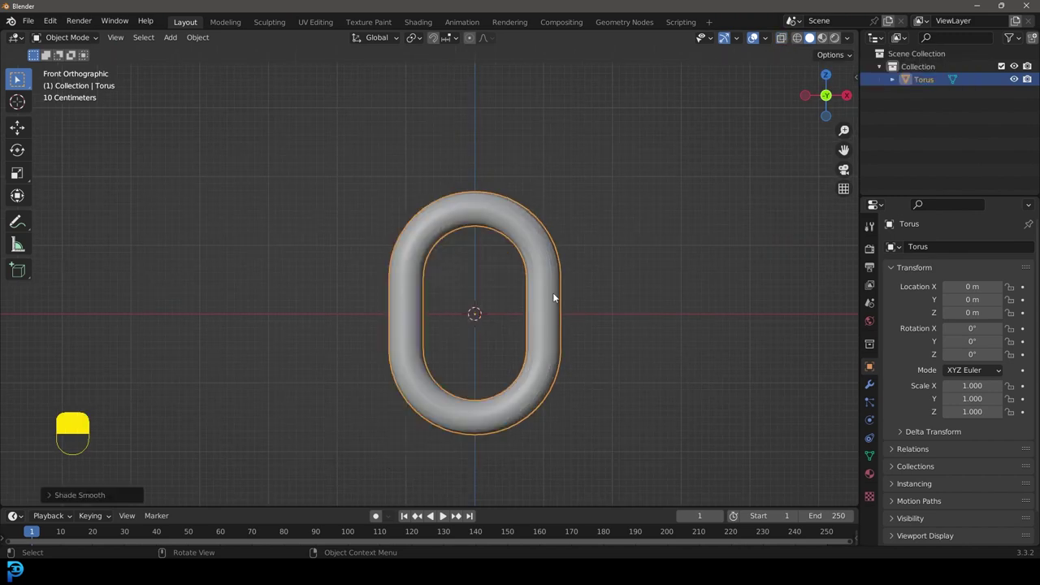
Step: Scale the chain link uniformly to about 0.474 and apply its scale
scroll(537, 275, "down", 3)
scroll(553, 293, "up", 3)
scroll(671, 340, "up", 2)
key("s")
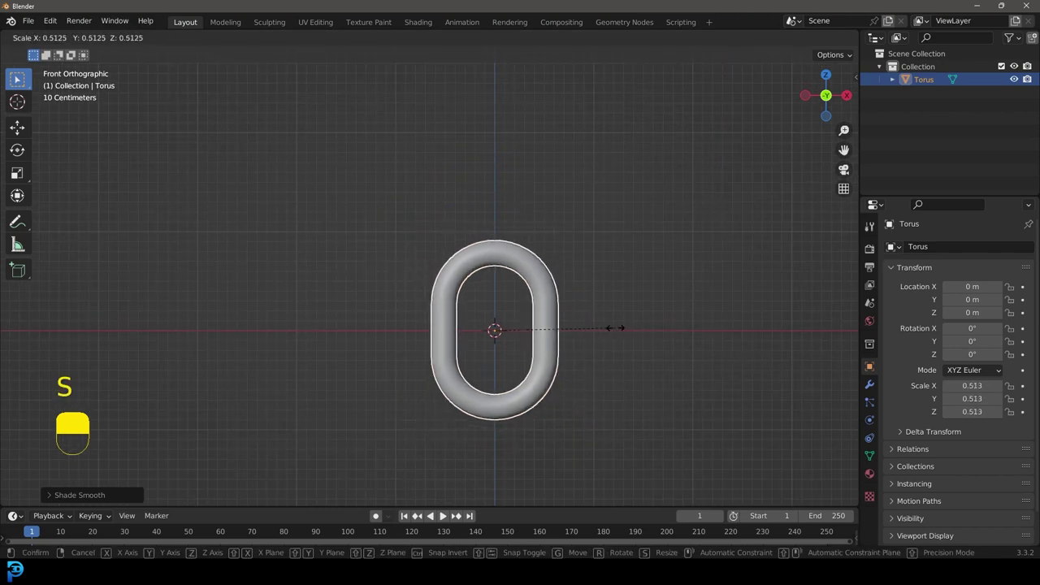
left_click(607, 330)
key("ctrl+a")
key("Escape")
key("ctrl+a")
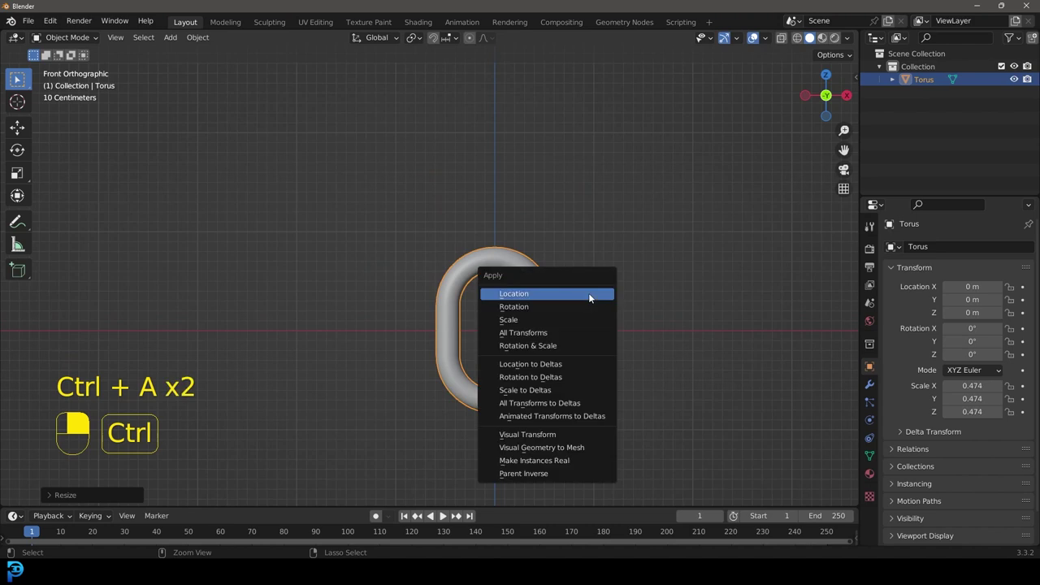
left_click(521, 321)
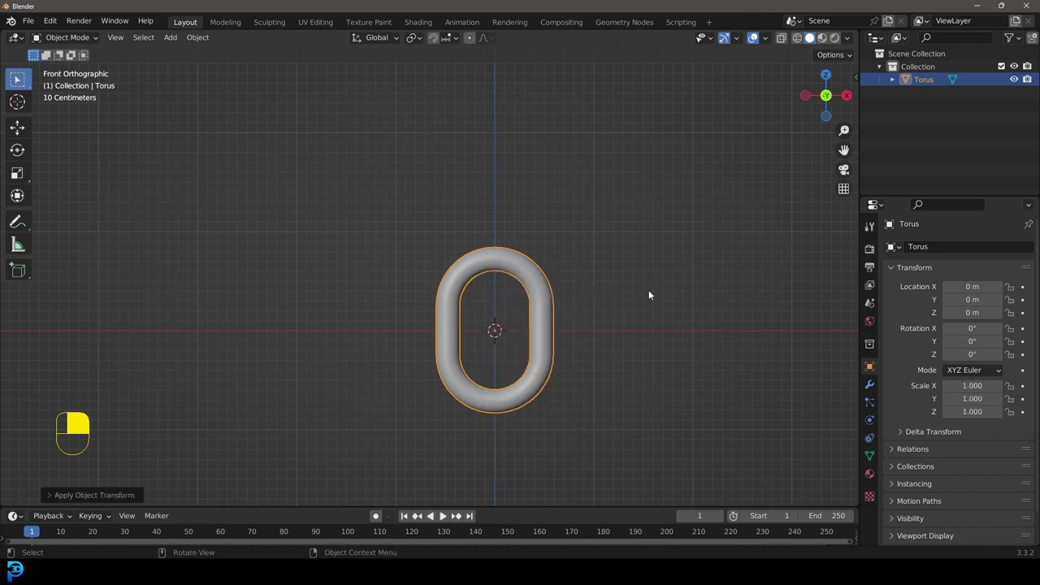
Step: Add a default cube at the origin as a size reference and check its dimensions
key("shift+a")
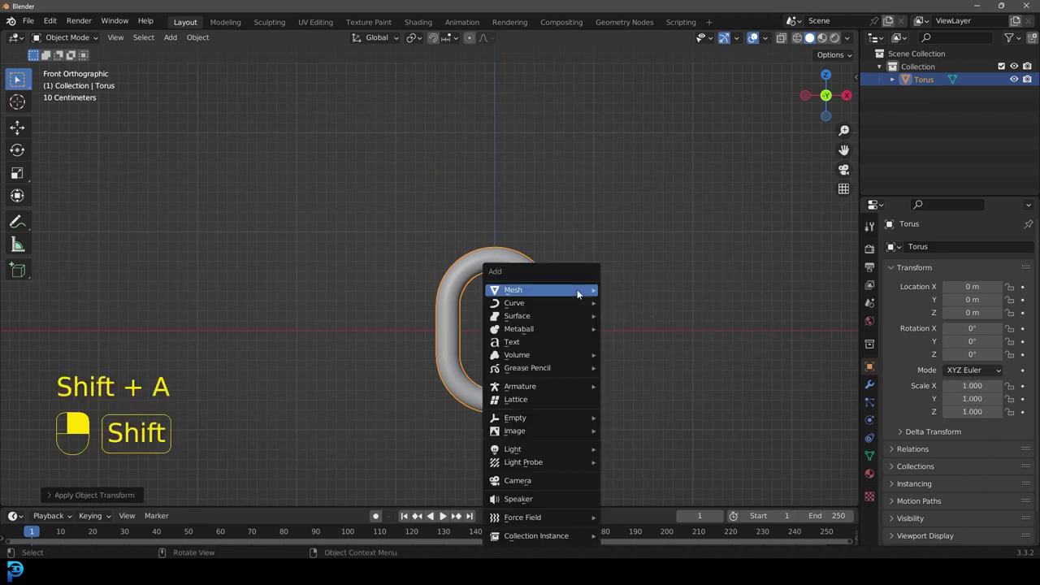
mouse_move(577, 290)
left_click(658, 42)
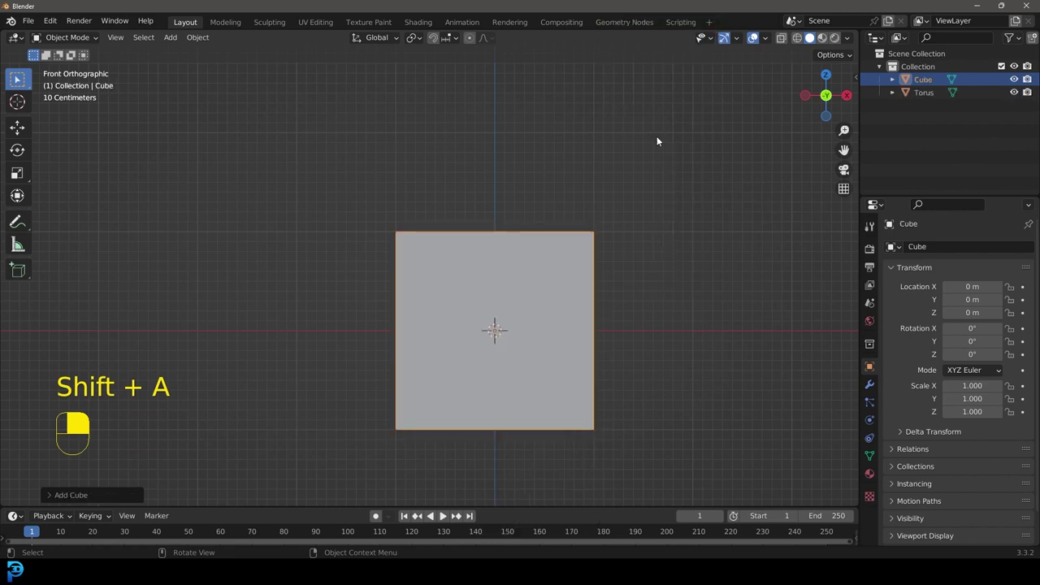
key("n")
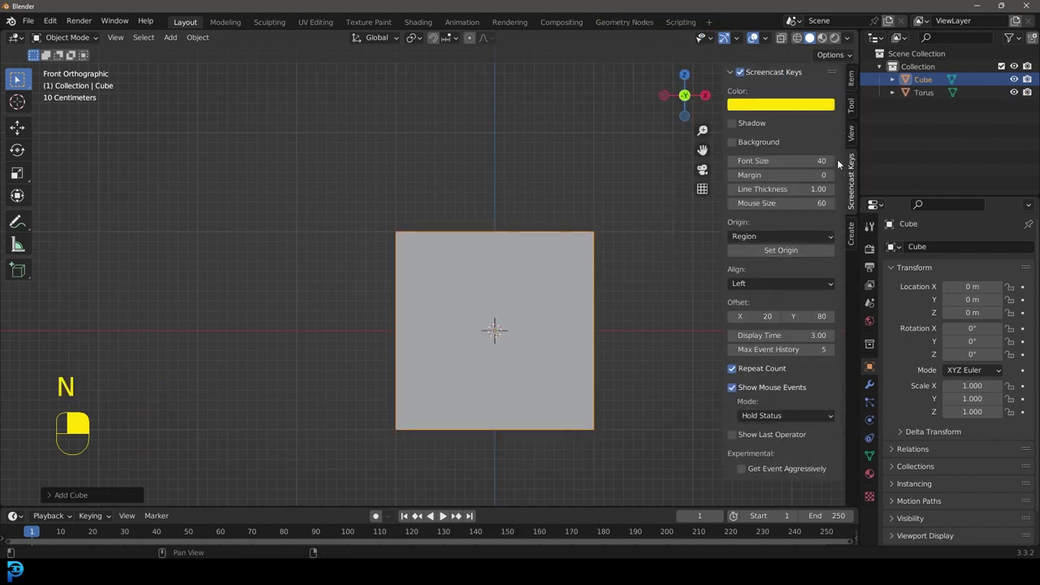
left_click(851, 78)
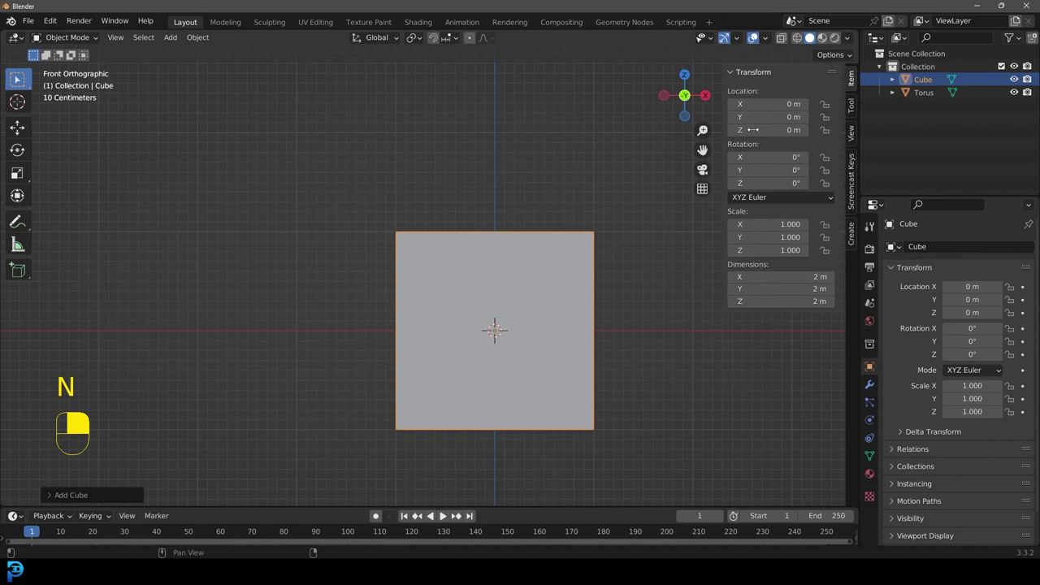
key("n")
Step: Switch the viewport to wireframe display and select the chain link inside the cube
key("z")
left_click(517, 312)
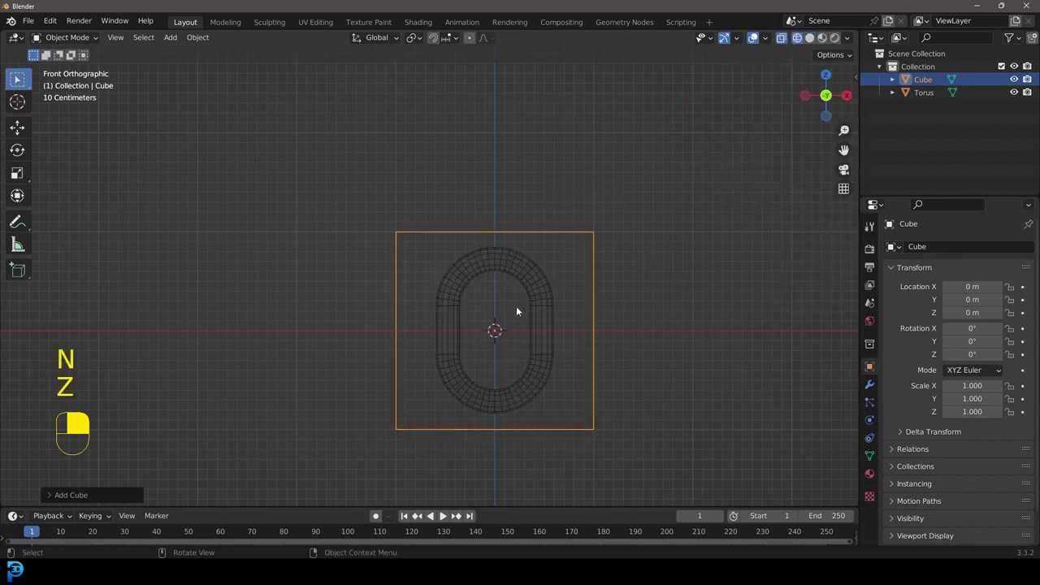
scroll(540, 269, "up", 3)
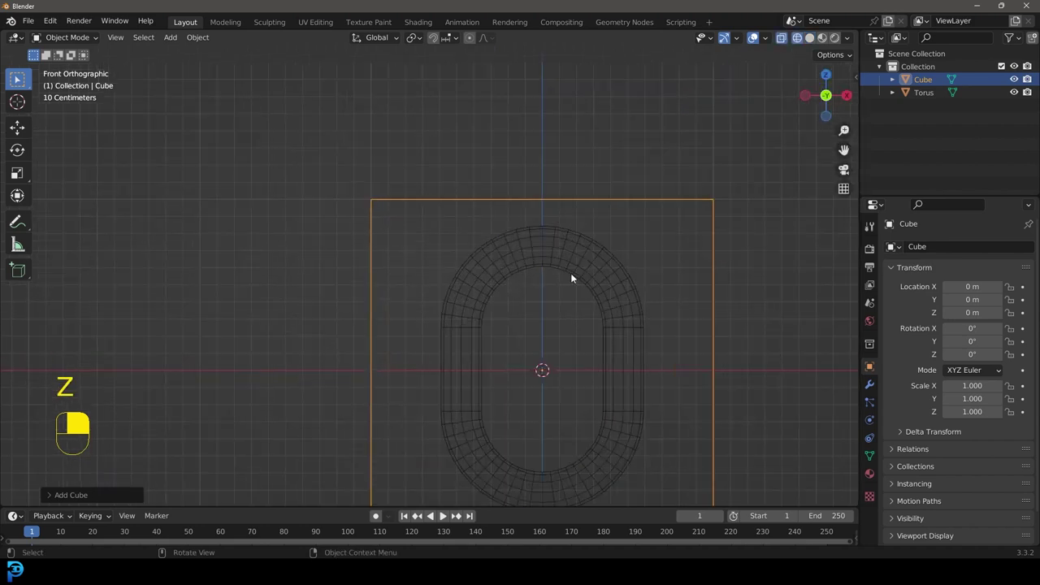
left_click(571, 273)
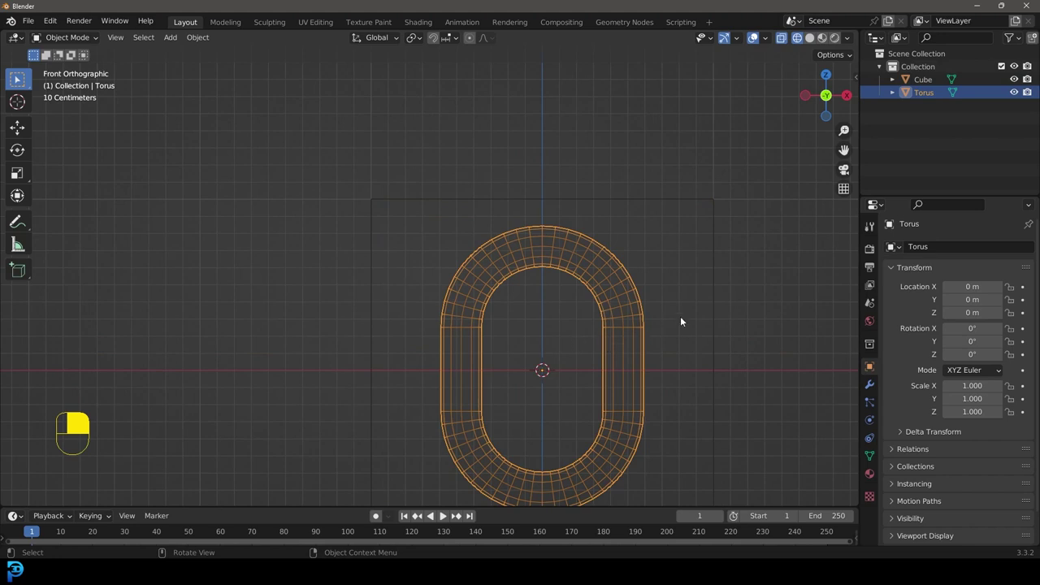
key("s")
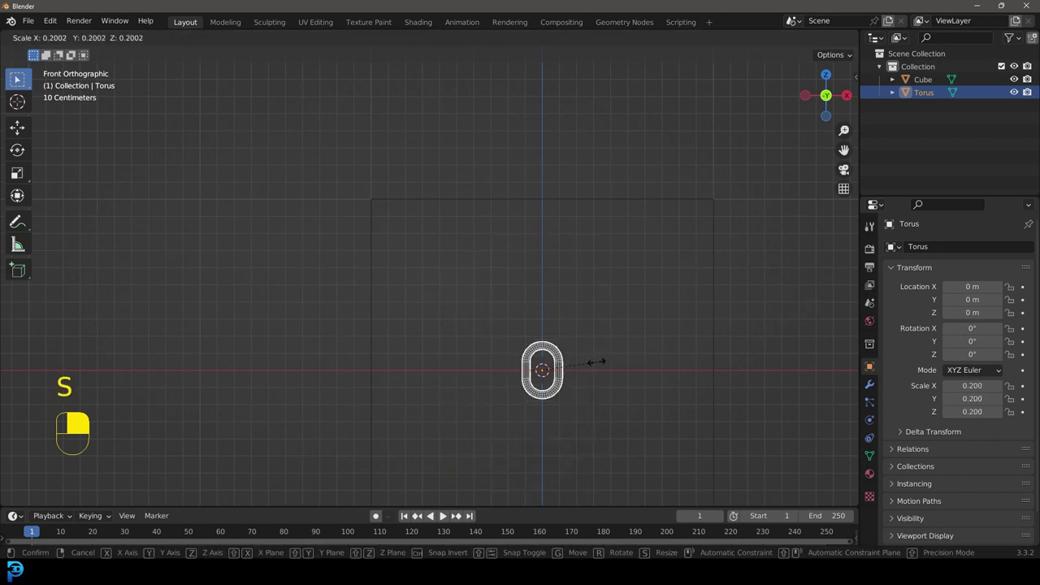
right_click(592, 369)
middle_click(509, 377)
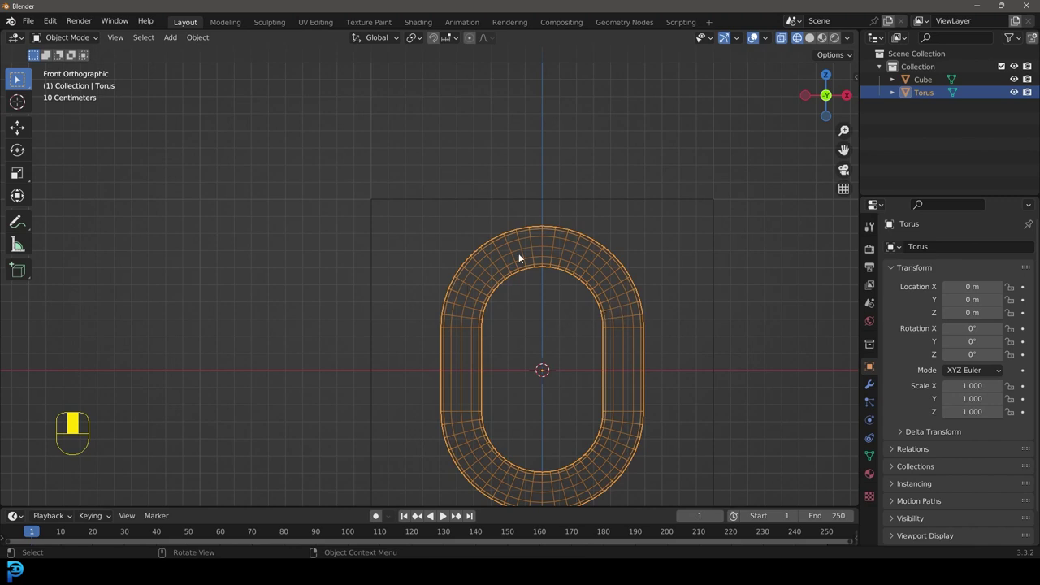
scroll(545, 318, "down", 4)
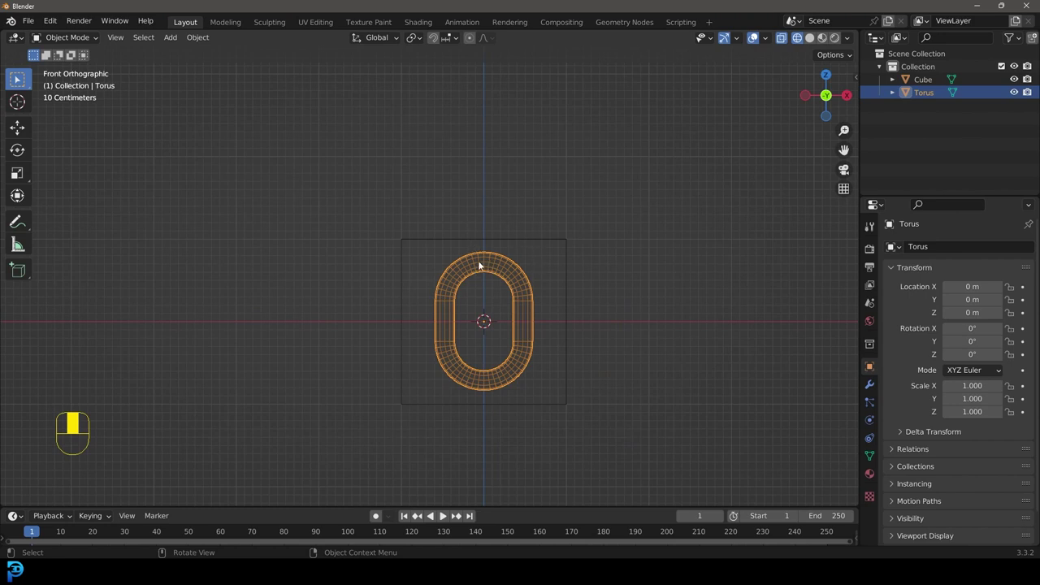
Step: Delete the reference cube surrounding the chain link
left_click(503, 240)
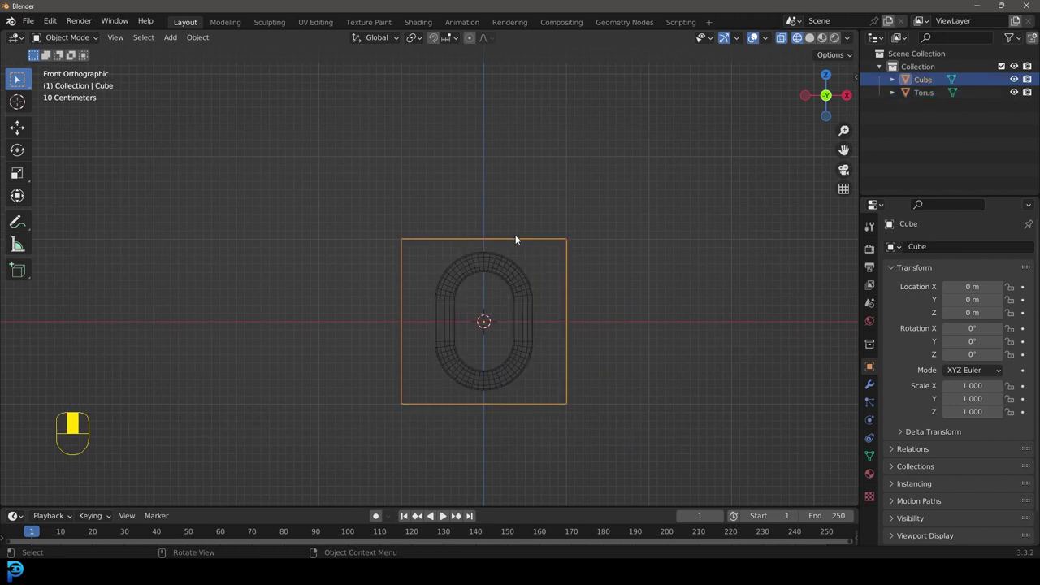
key("x")
left_click(515, 234)
Step: Duplicate the chain link and move the copy about 1.15 m up along Z
scroll(533, 254, "up", 3)
left_click(540, 264)
middle_click_drag(563, 303, 518, 357, "shift")
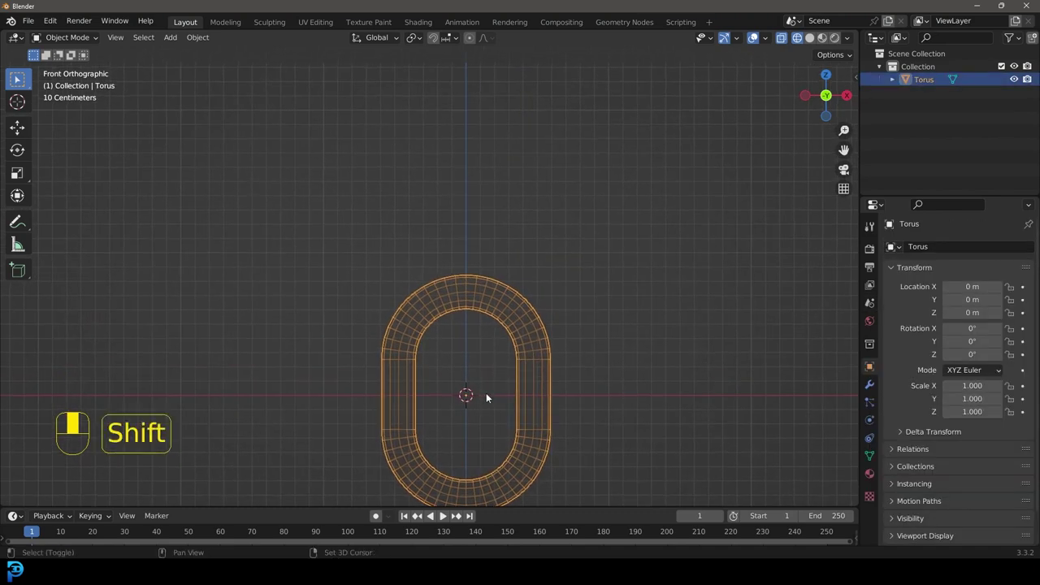
key("shift+d")
key("z")
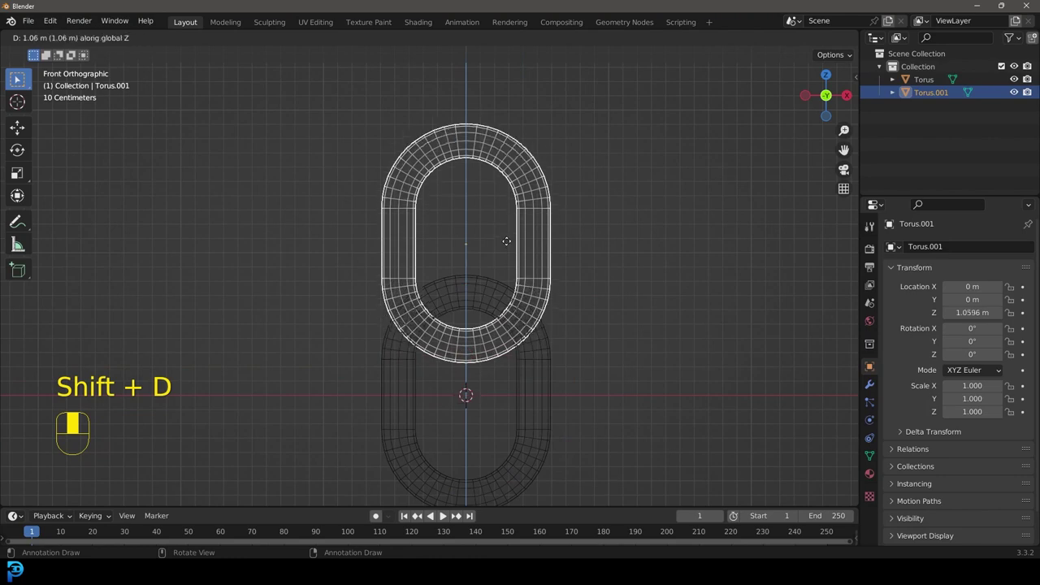
left_click(506, 228)
Step: Rotate the duplicated link 90° around Z so it interlocks with the lower one, and return to solid display
scroll(483, 376, "up", 7)
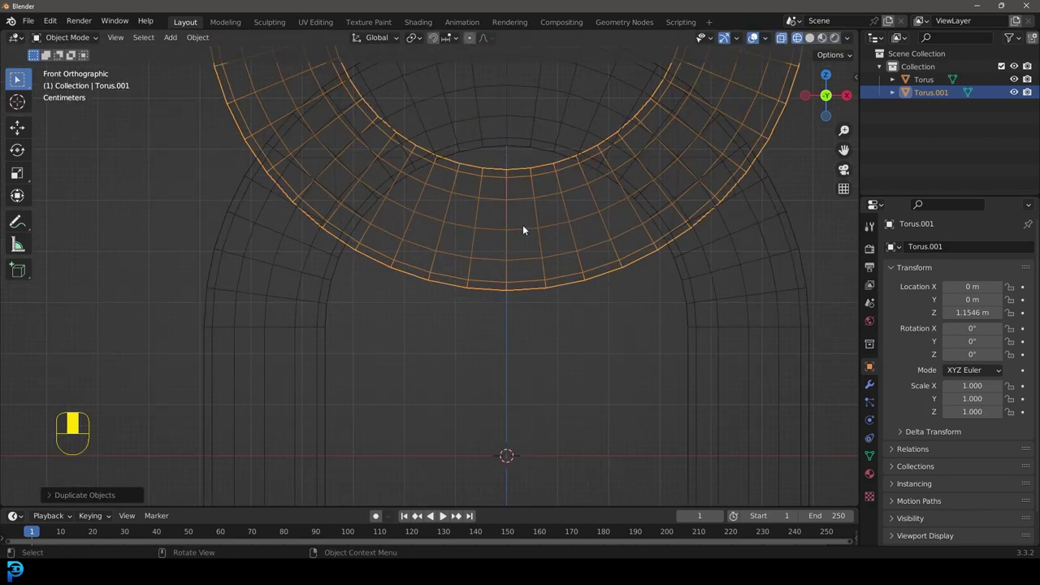
type("rz90")
key("Return")
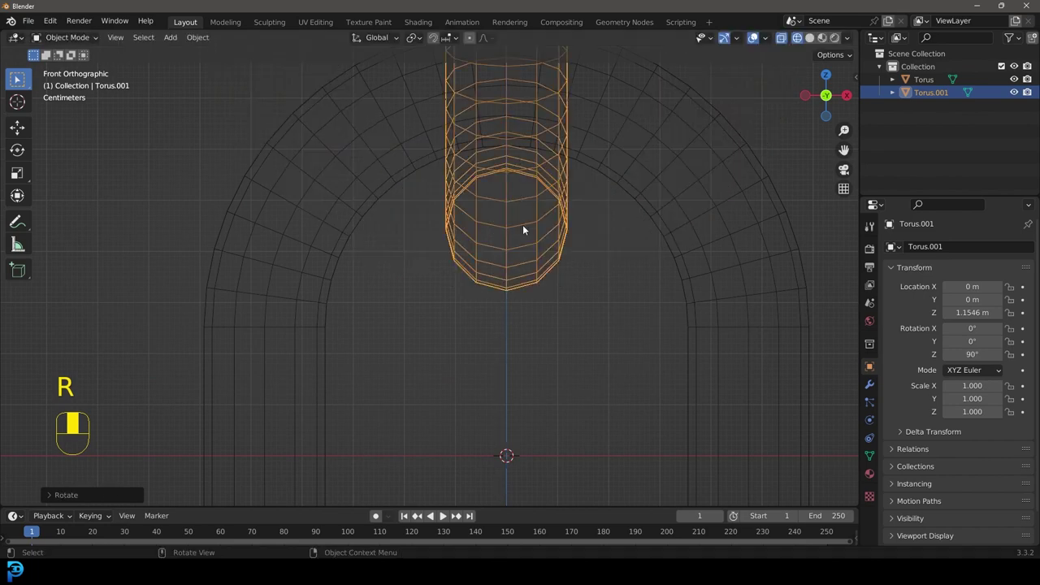
key("z")
scroll(572, 223, "down", 5)
mouse_move(572, 222)
middle_mouse_down()
mouse_move(546, 239)
mouse_move(462, 246)
middle_mouse_up()
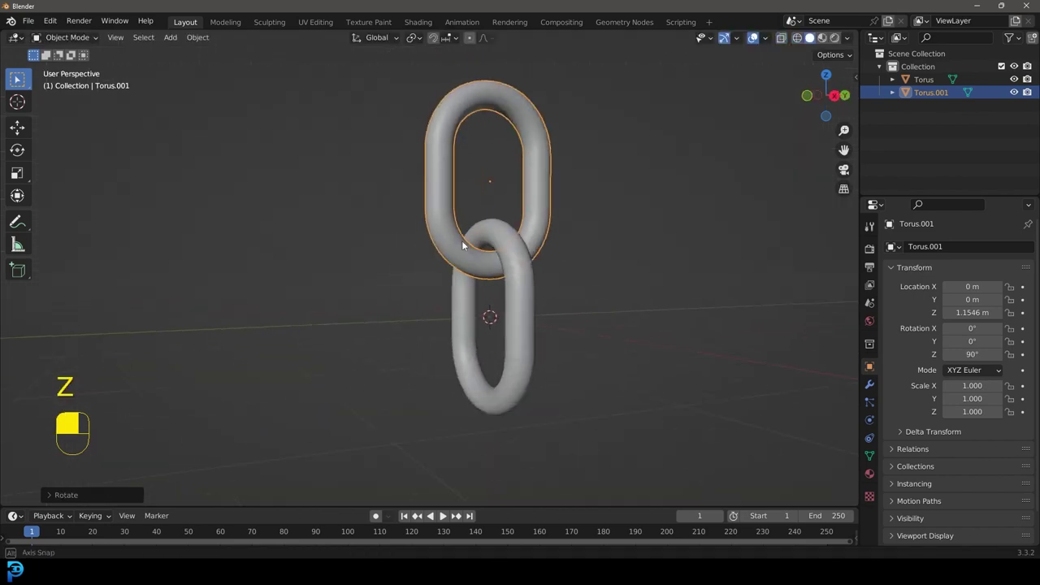
scroll(516, 270, "up", 3)
scroll(545, 213, "up", 1)
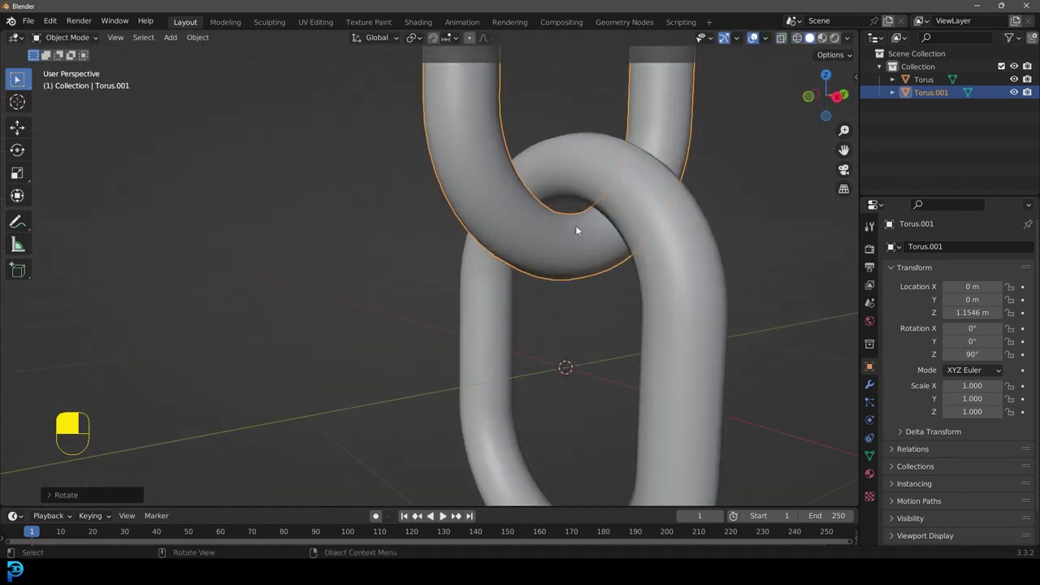
scroll(573, 224, "down", 5)
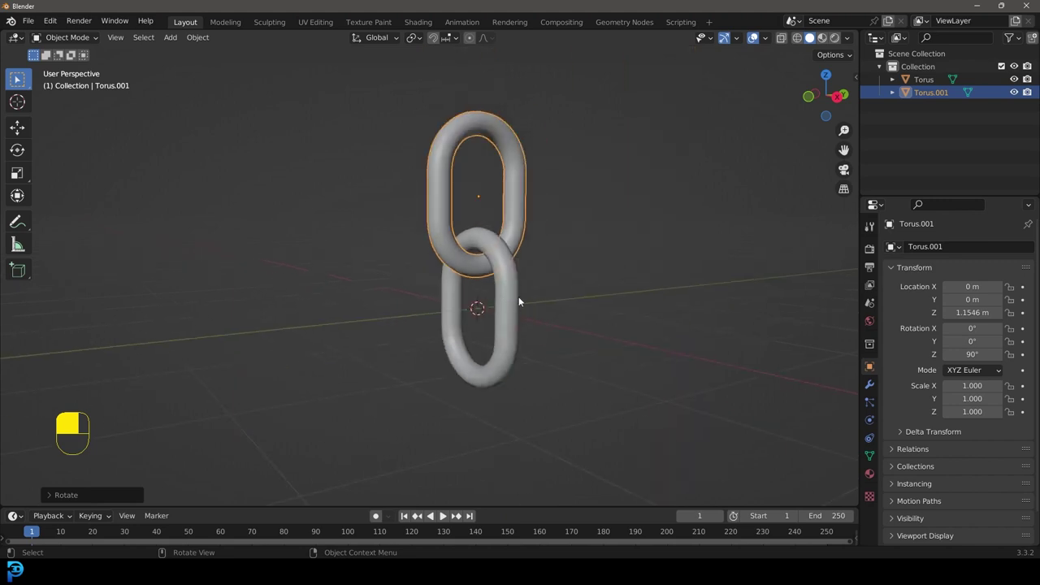
Step: Select both chain links, duplicate them and move the copies about 2.34 m up along Z to continue the chain
left_click_drag(600, 376, 494, 234)
middle_click_drag(567, 272, 554, 286, "shift")
key("shift+d")
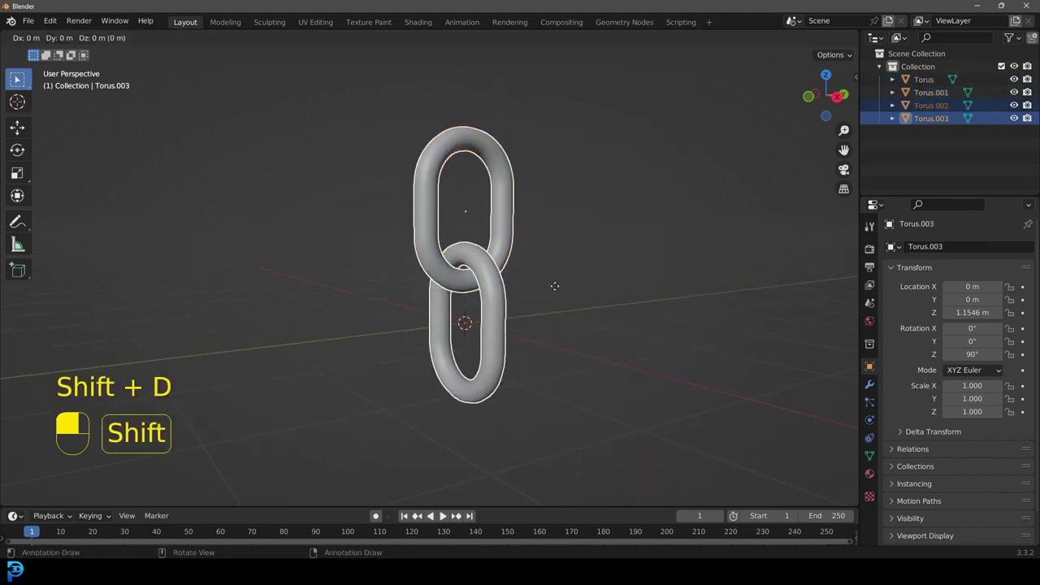
key("z")
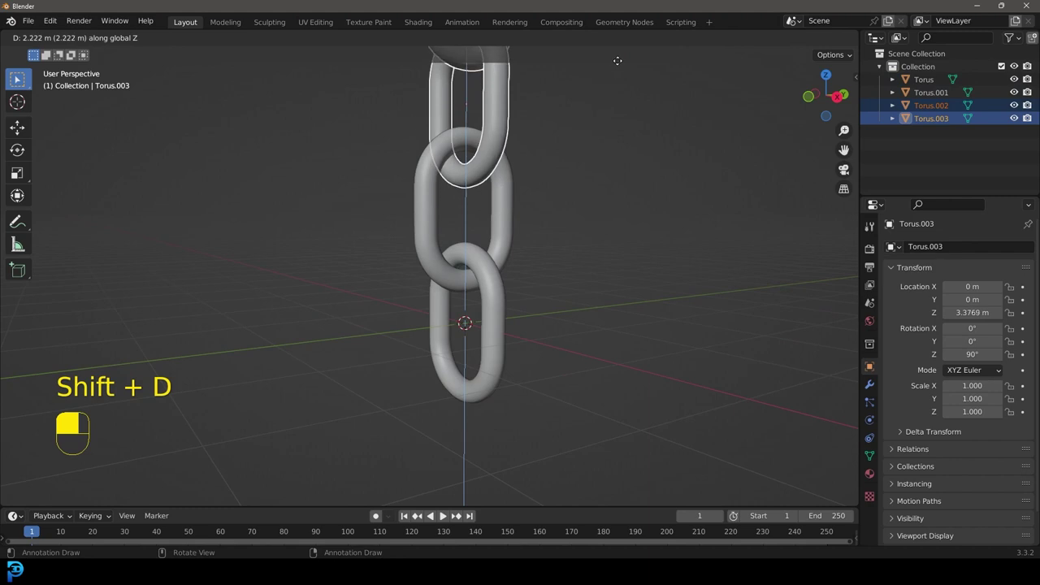
left_click(617, 49)
scroll(512, 87, "up", 3)
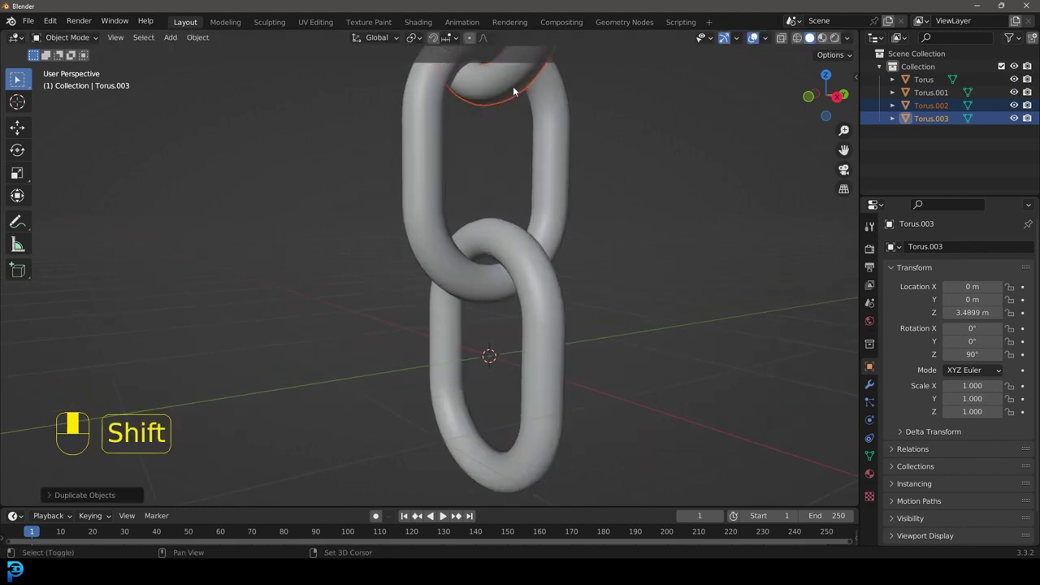
scroll(499, 147, "up", 4)
scroll(488, 128, "down", 13)
middle_click_drag(397, 195, 431, 240)
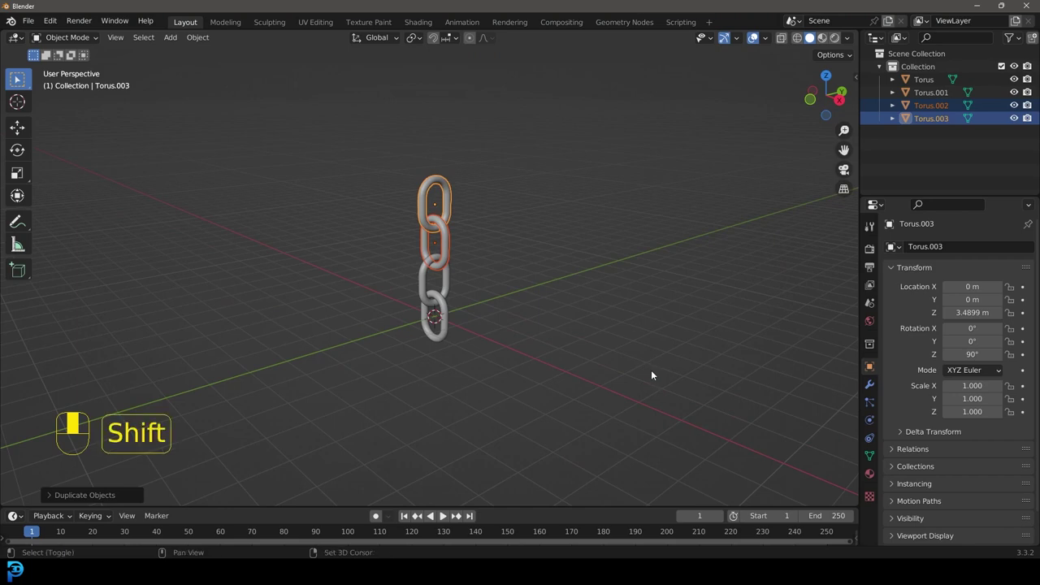
Step: Repeat the two-link duplication seven more times to extend the chain upward
key("shift+r")
key("shift+r")
scroll(647, 365, "down", 3)
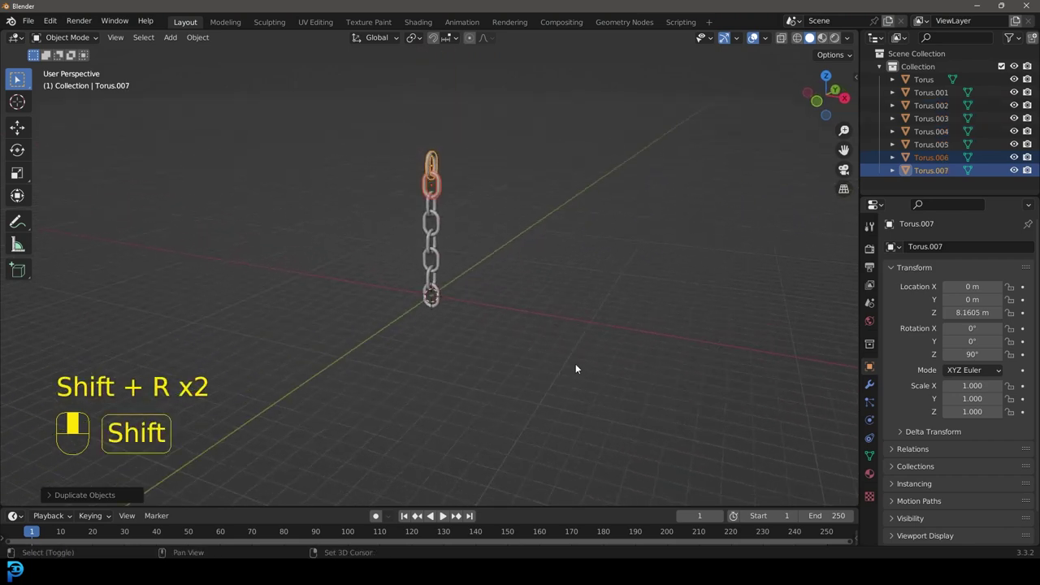
key("shift+r")
key("shift+r")
key("shift+r")
middle_click_drag(576, 363, 547, 210)
key("shift+r")
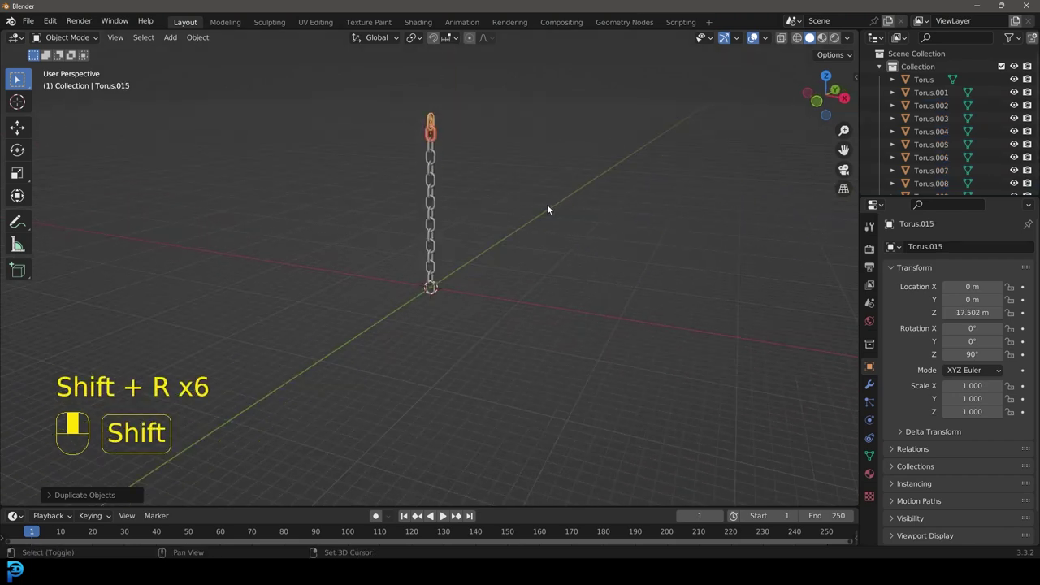
key("shift+r")
Step: In front view, select the lowest chain link and add a UV sphere to its mesh in Edit Mode
middle_click_drag(501, 220, 525, 229)
key("KP_1")
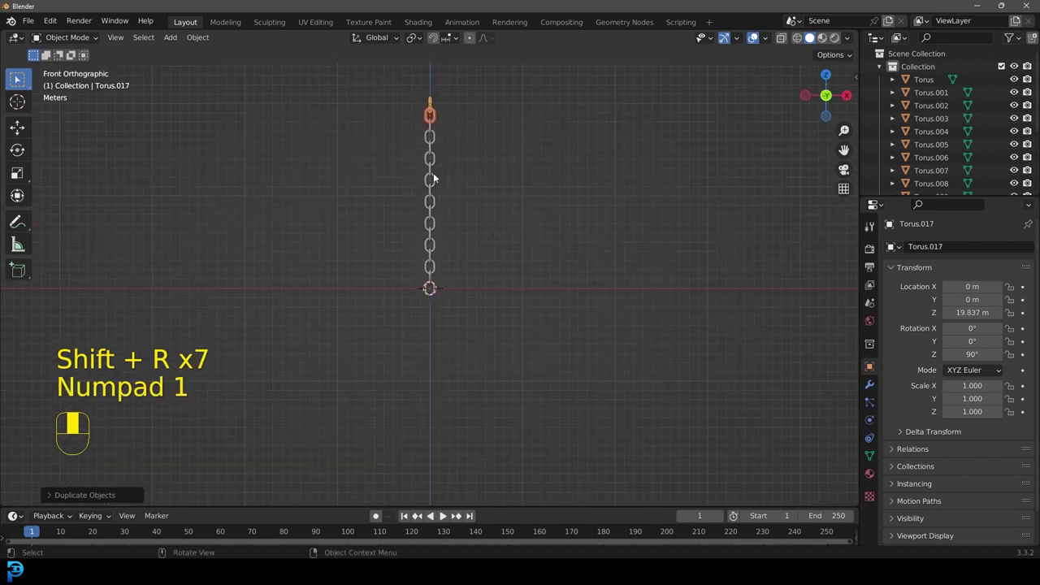
scroll(432, 197, "up", 4)
left_click(438, 389)
middle_click_drag(437, 389, 455, 306, "shift")
scroll(468, 296, "up", 6)
key("Tab")
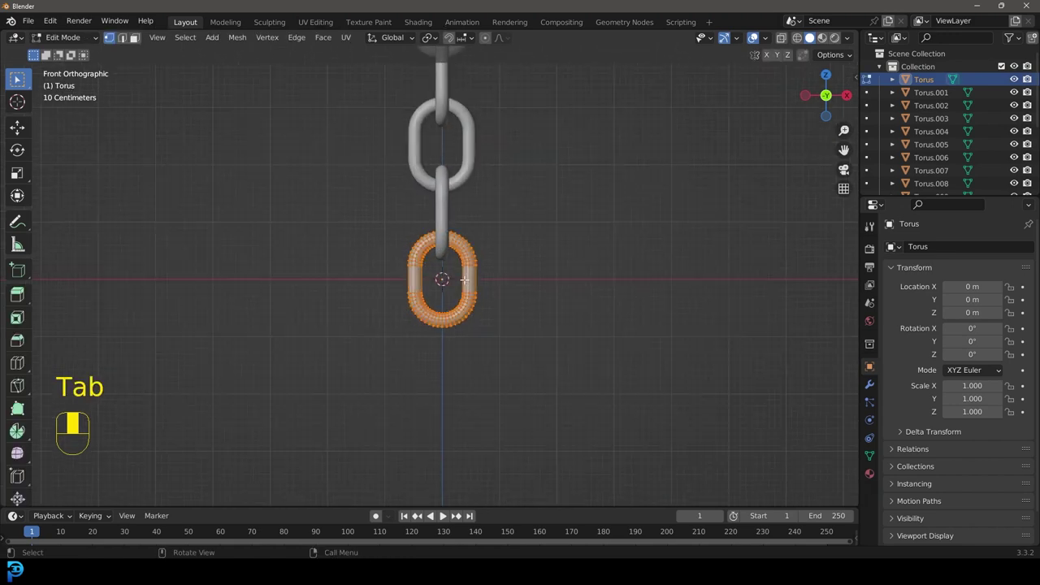
scroll(464, 280, "up", 1)
key("shift+a")
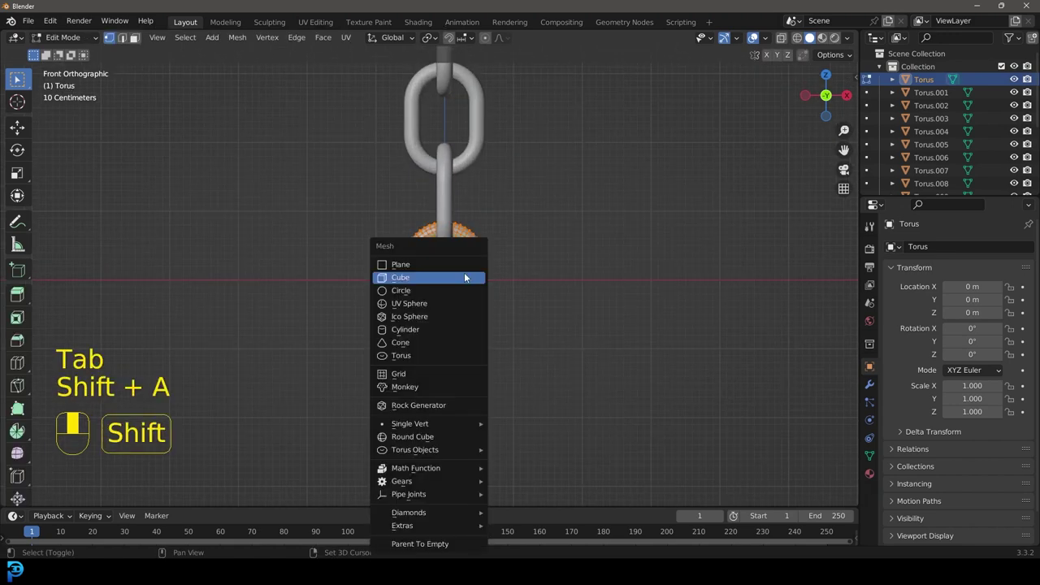
left_click(433, 306)
scroll(478, 292, "up", 1)
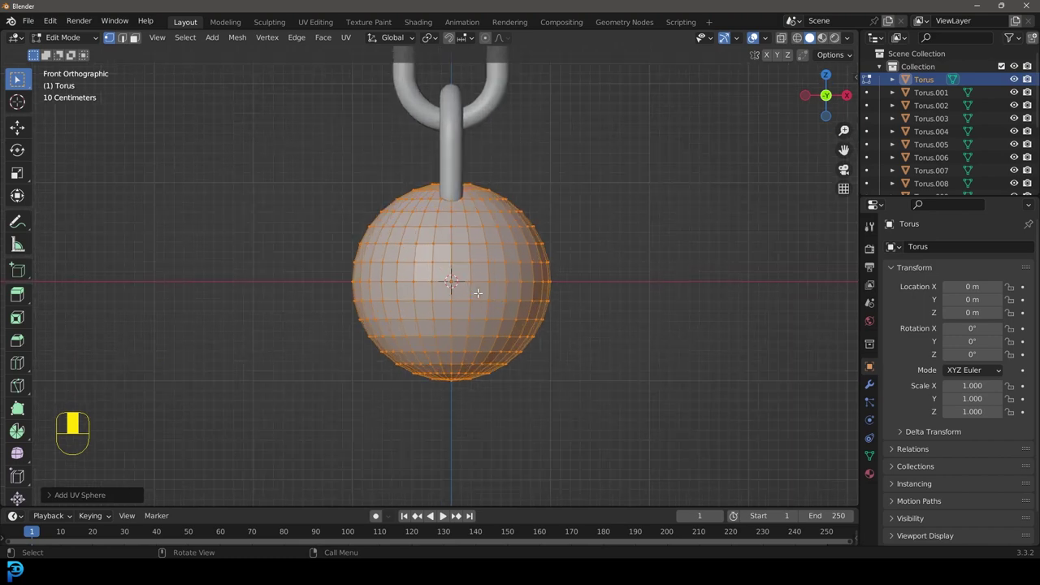
Step: Move the sphere about 1.05 m down along Z, below the lowest link's upper arc
key("g")
key("z")
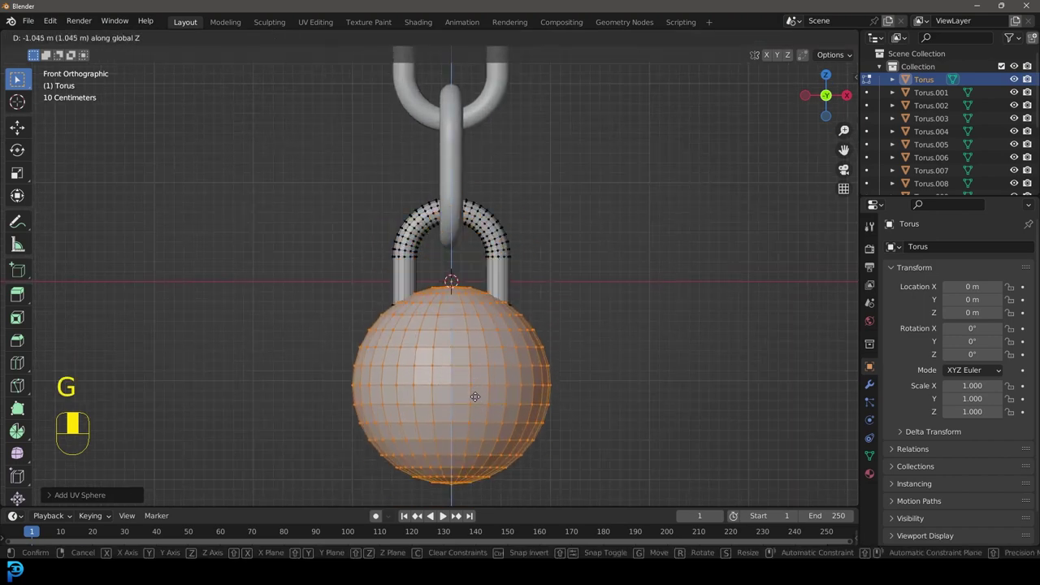
left_click(475, 397)
Step: Scale the sphere up uniformly and move it farther down along Z so its top covers the lowest link's lower half
scroll(544, 318, "down", 9)
scroll(513, 321, "up", 3)
key("s")
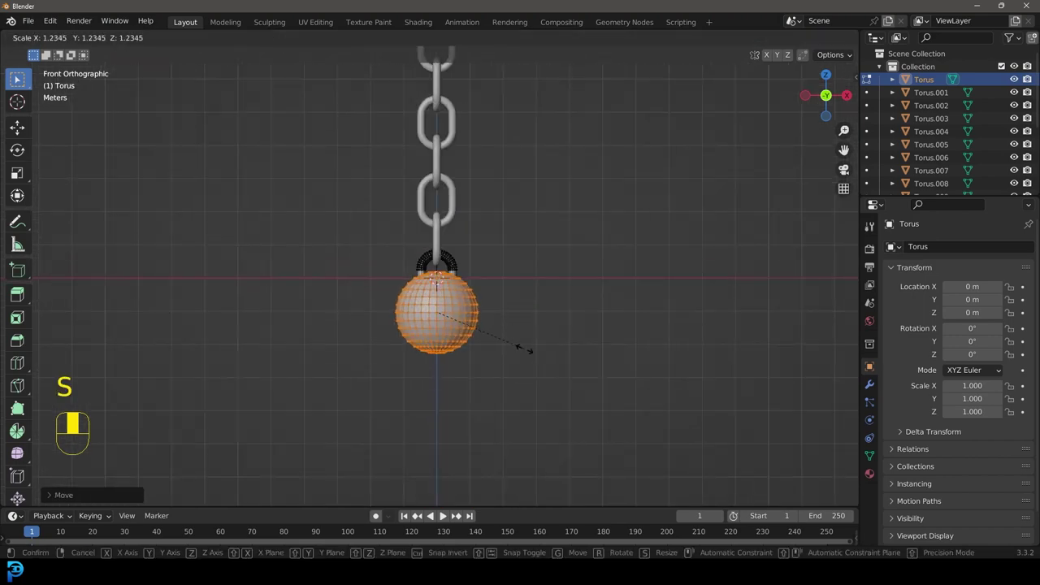
left_click(541, 374)
key("g")
middle_click_drag(542, 374, 544, 406)
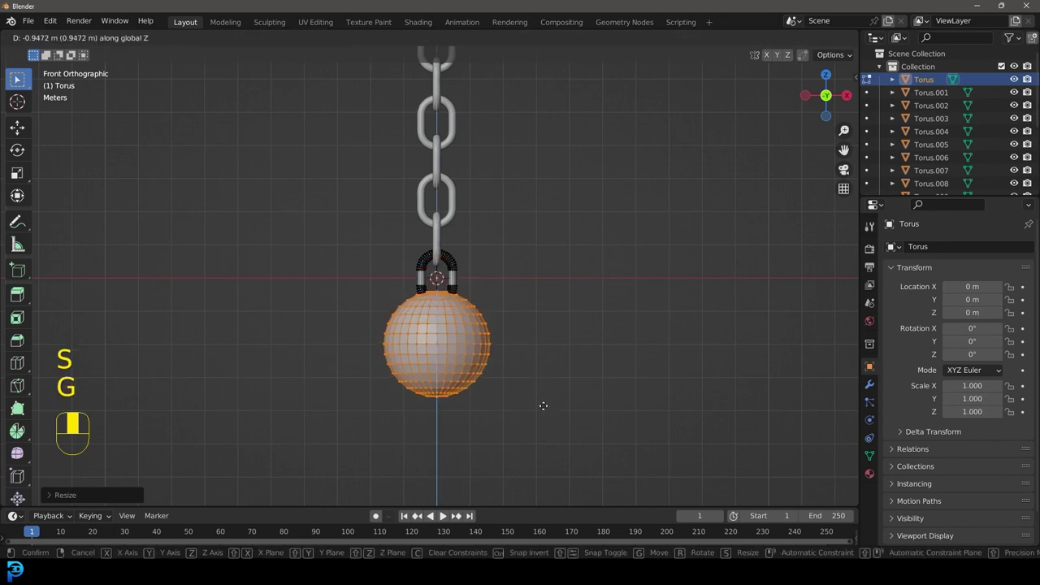
left_click(543, 397)
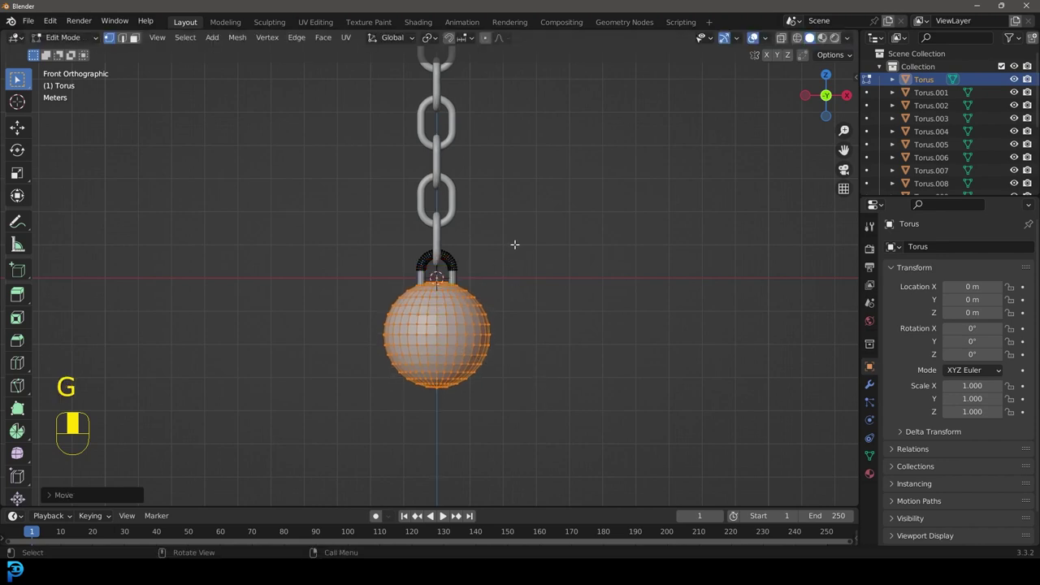
Step: Return to Object Mode and apply smooth shading to the wrecking ball with its attached link
key("Tab")
right_click(475, 251)
left_click(420, 254)
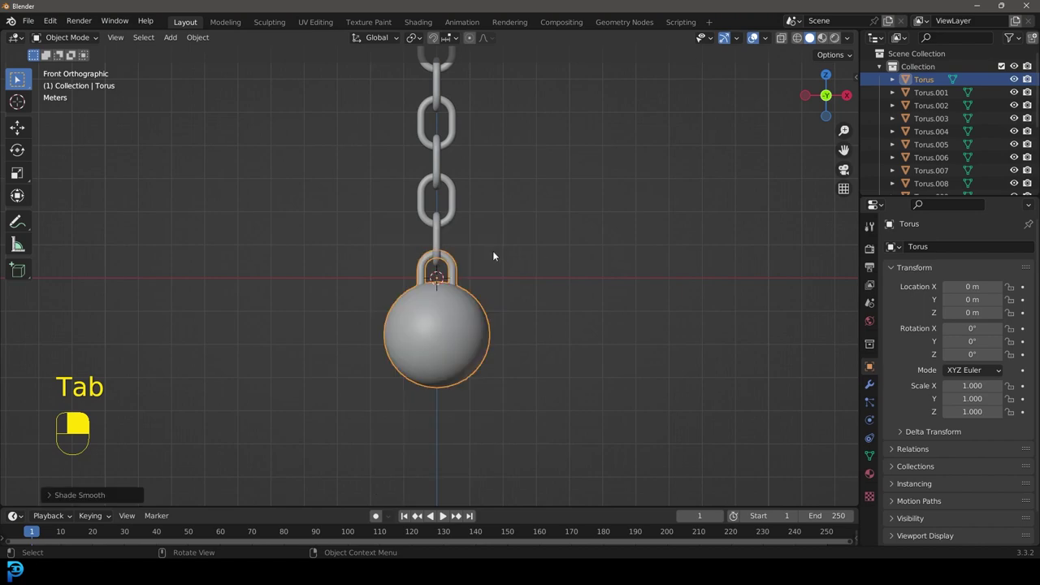
scroll(493, 250, "down", 4)
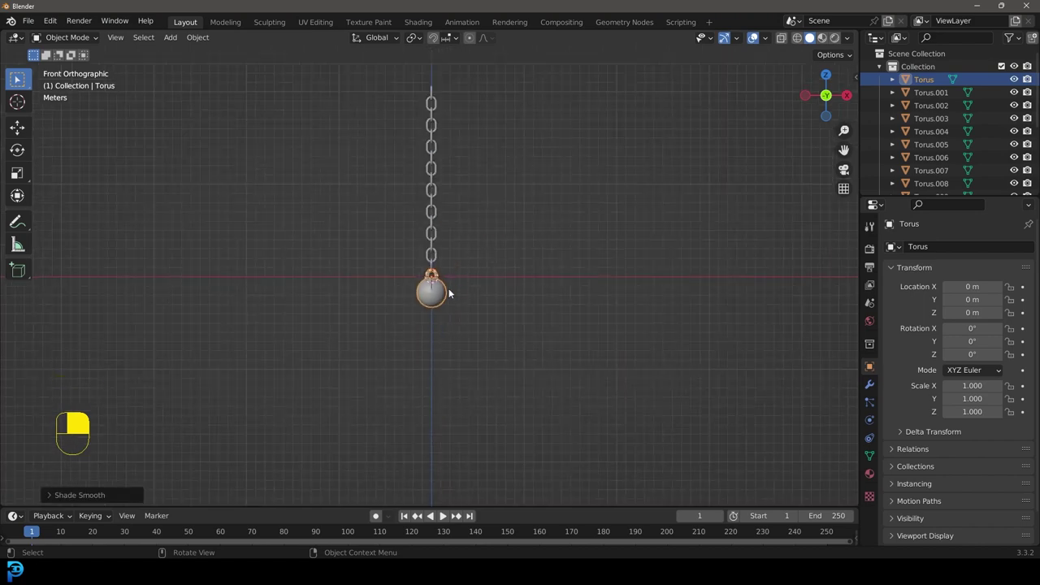
scroll(452, 287, "up", 8)
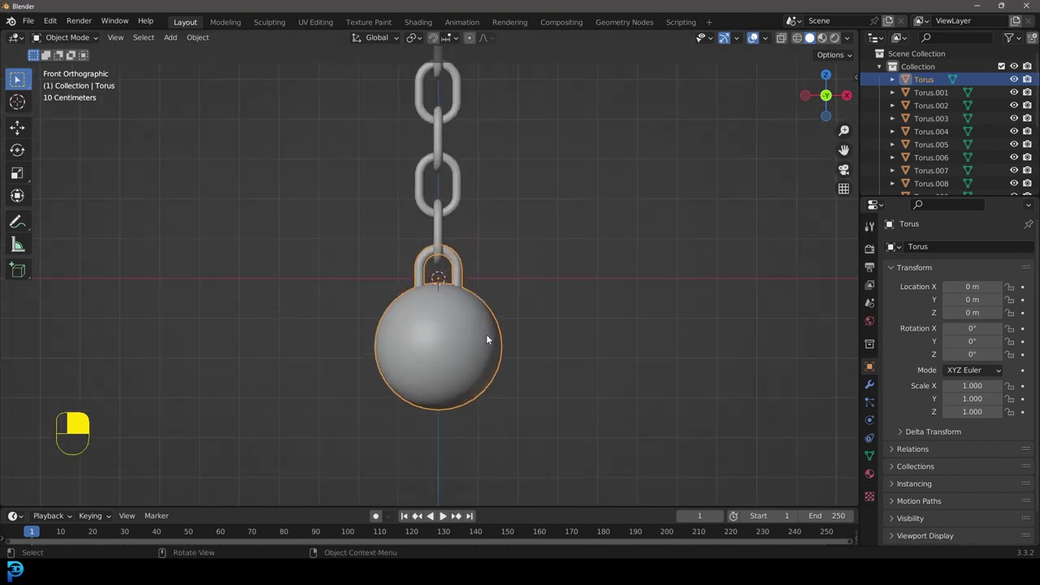
Step: Enlarge the wrecking ball's sphere in Edit Mode and shift it down beneath the lowest link's arc, ending in Object Mode
key("Tab")
key("s")
left_click(524, 366)
key("g")
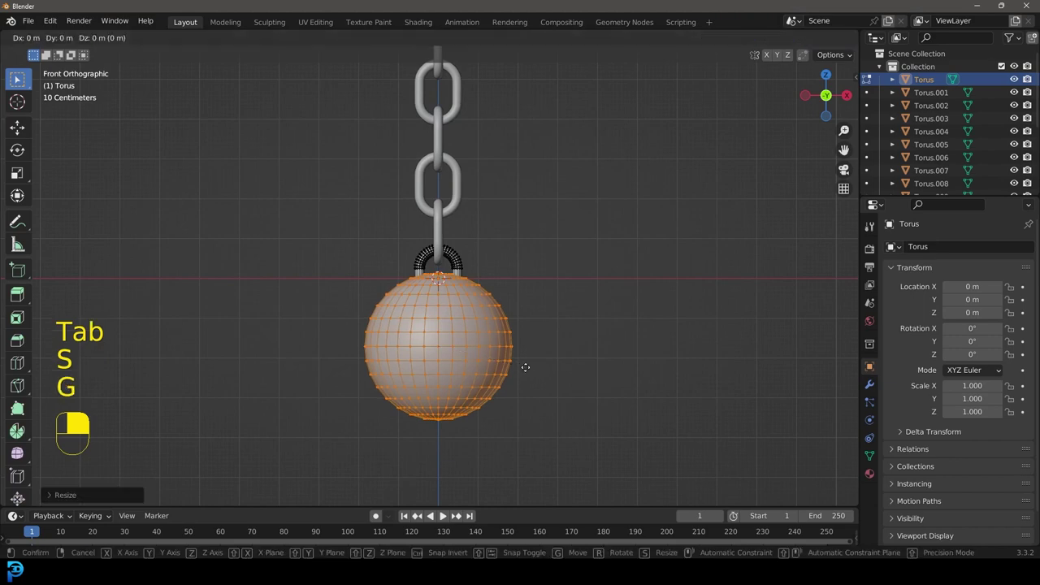
left_click(528, 371)
key("Tab")
Step: Add rigid body physics to the wrecking ball and set its collision shape to Mesh
scroll(500, 278, "down", 4)
middle_click_drag(479, 213, 474, 290, "shift")
scroll(480, 297, "up", 5)
middle_click_drag(471, 439, 479, 362, "shift")
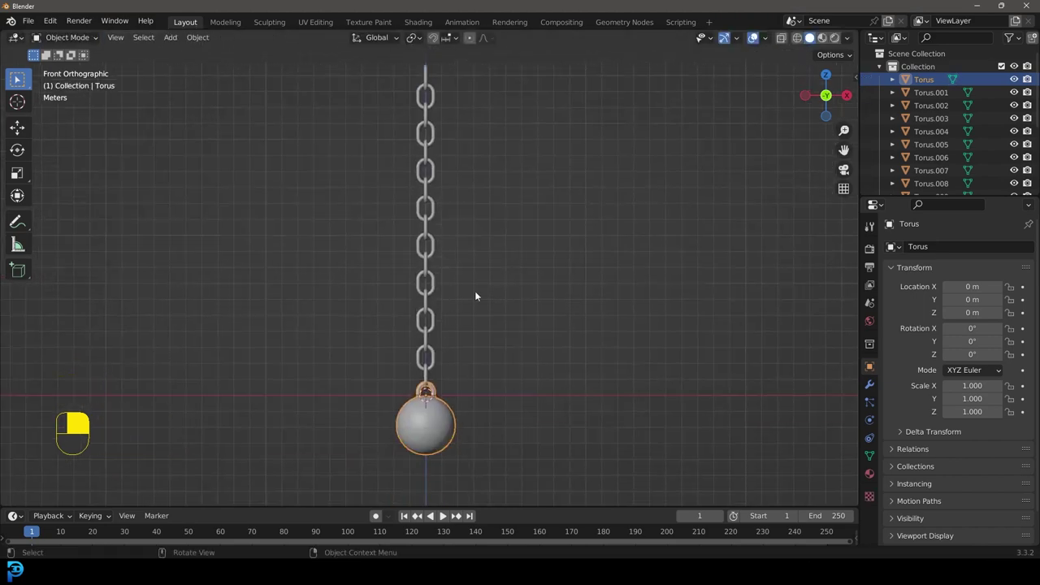
middle_click_drag(458, 439, 447, 351, "shift")
key("g")
right_click(465, 325)
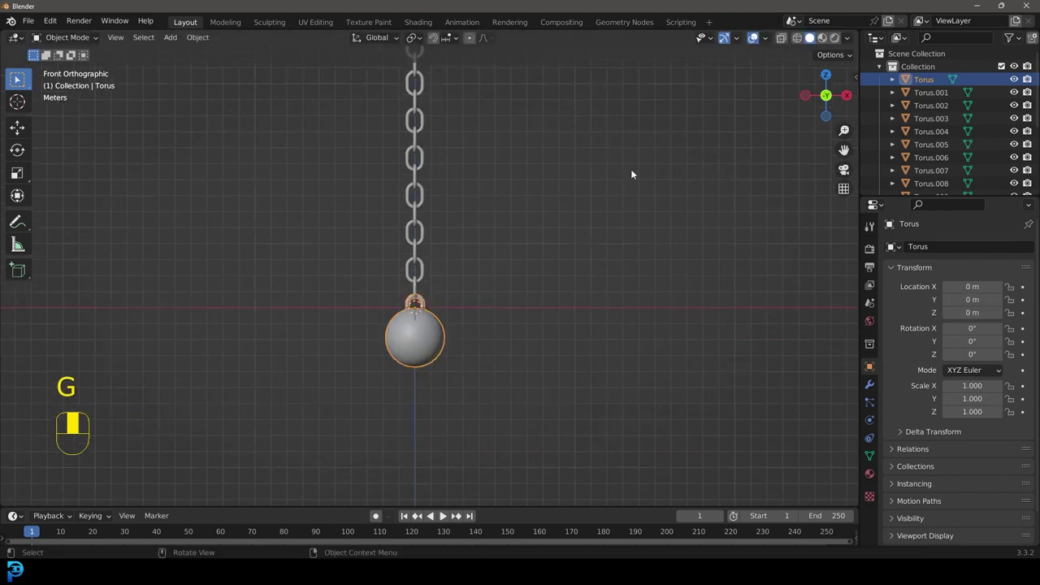
left_click(870, 421)
left_click(942, 330)
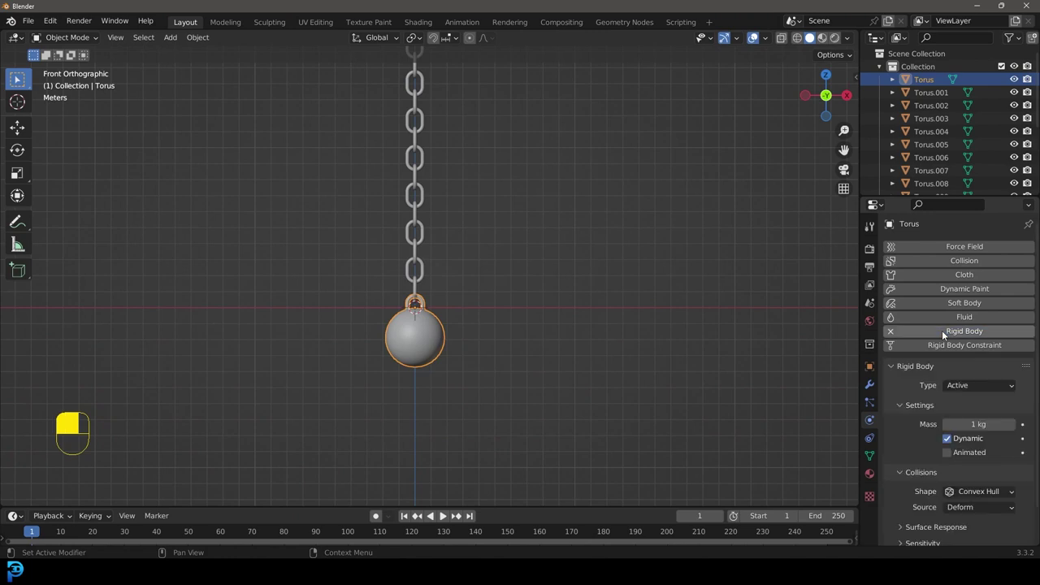
scroll(948, 348, "down", 2)
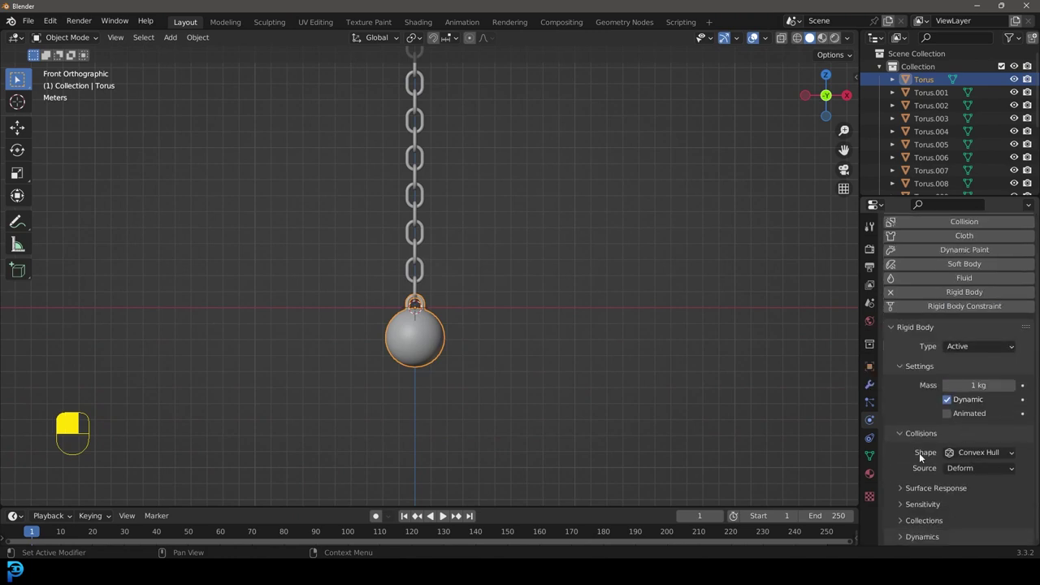
left_click(971, 453)
left_click(946, 351)
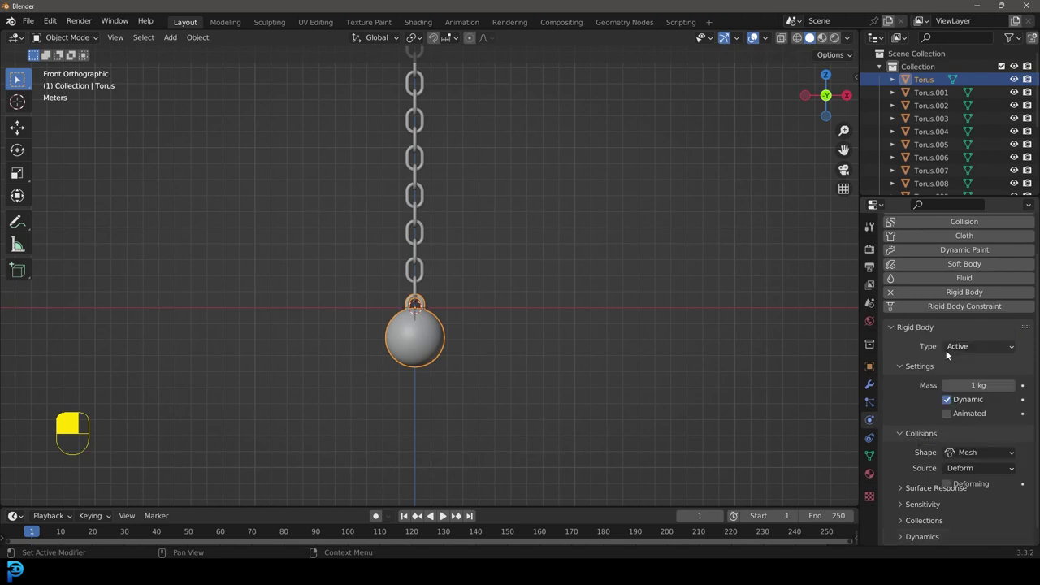
Step: Examine the Convex Hull collision shape option and how the lowest links interlock above the ball
left_click(963, 454)
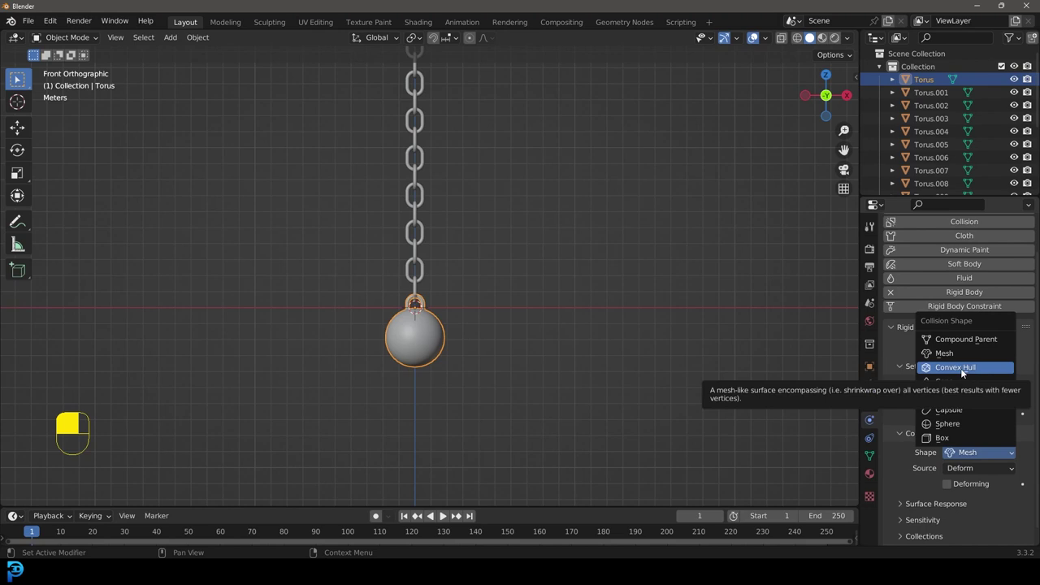
scroll(417, 287, "up", 4)
middle_click_drag(409, 302, 368, 341)
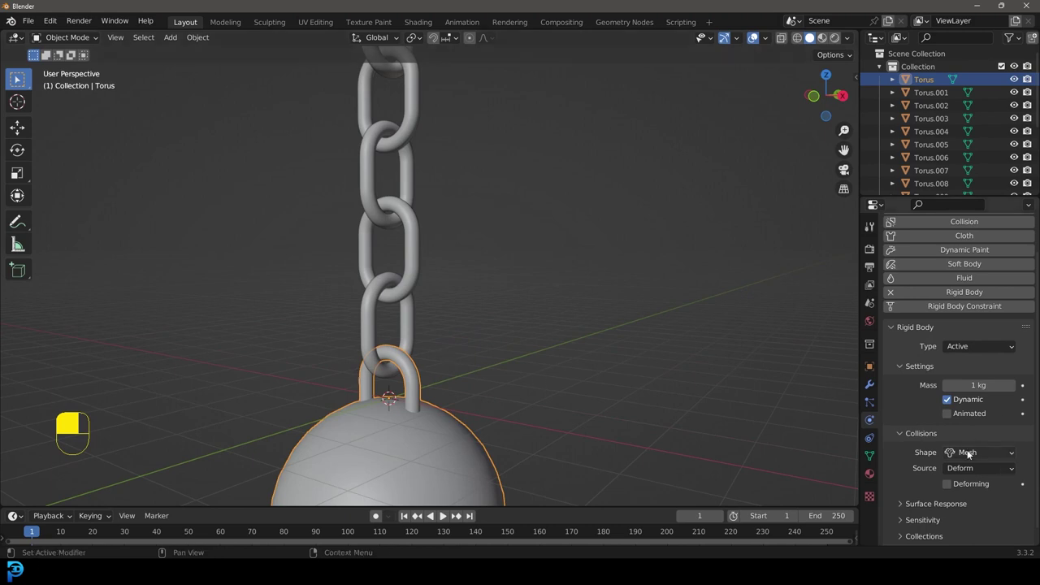
middle_click_drag(281, 374, 434, 374)
scroll(430, 347, "down", 3)
scroll(431, 248, "down", 4)
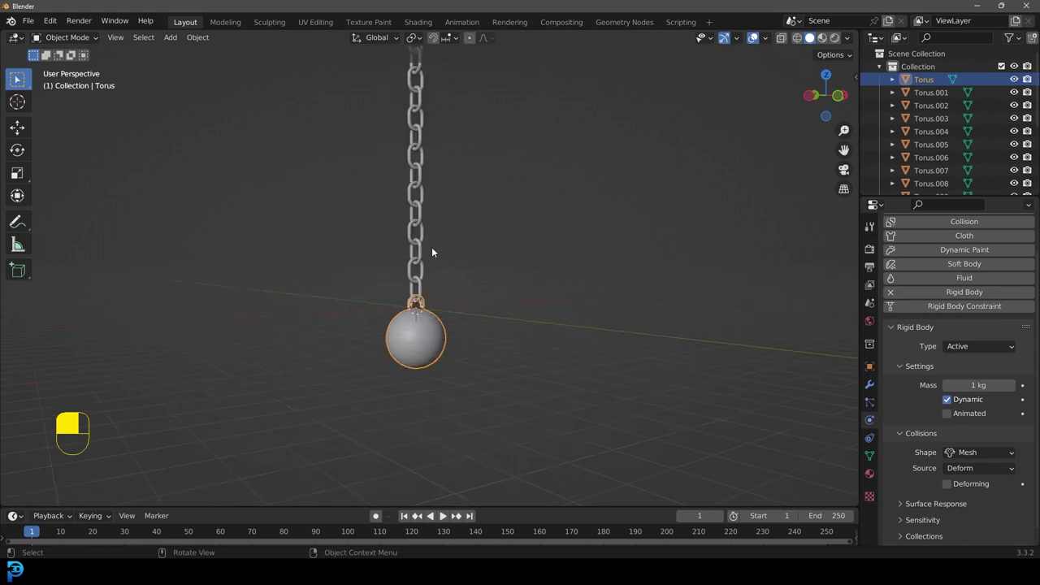
scroll(431, 101, "down", 2)
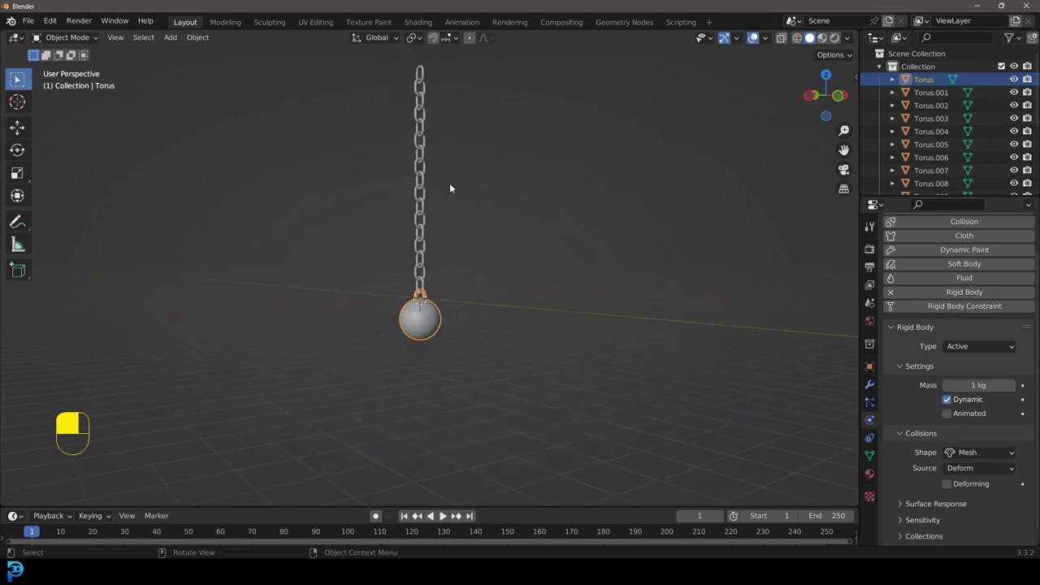
Step: Select all chain links with the ball active and copy the ball's rigid body settings to them with Copy from Active
scroll(482, 273, "up", 2)
key("a")
scroll(451, 260, "up", 4)
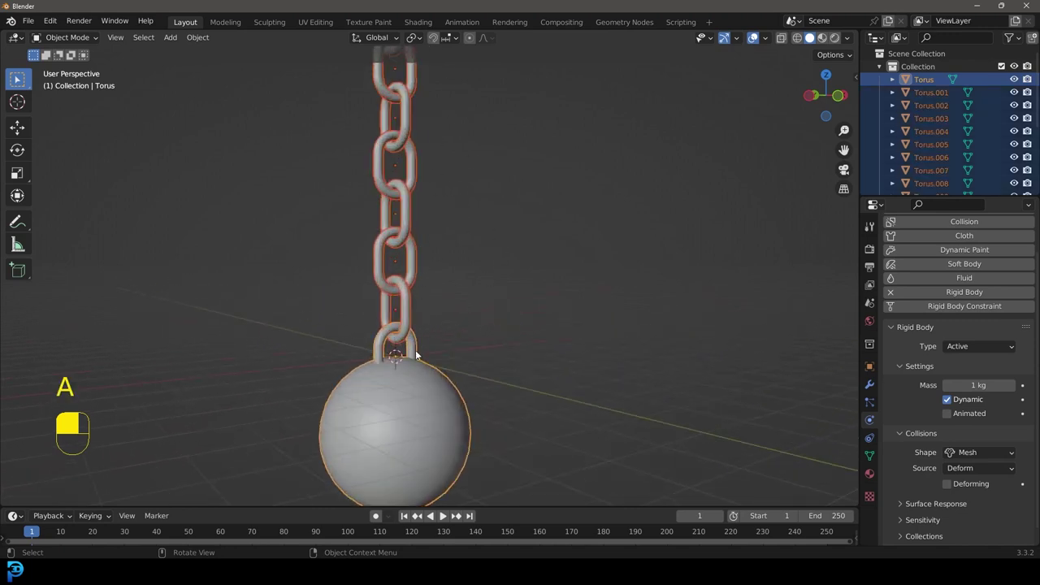
scroll(446, 304, "up", 5)
key("g")
right_click(548, 284)
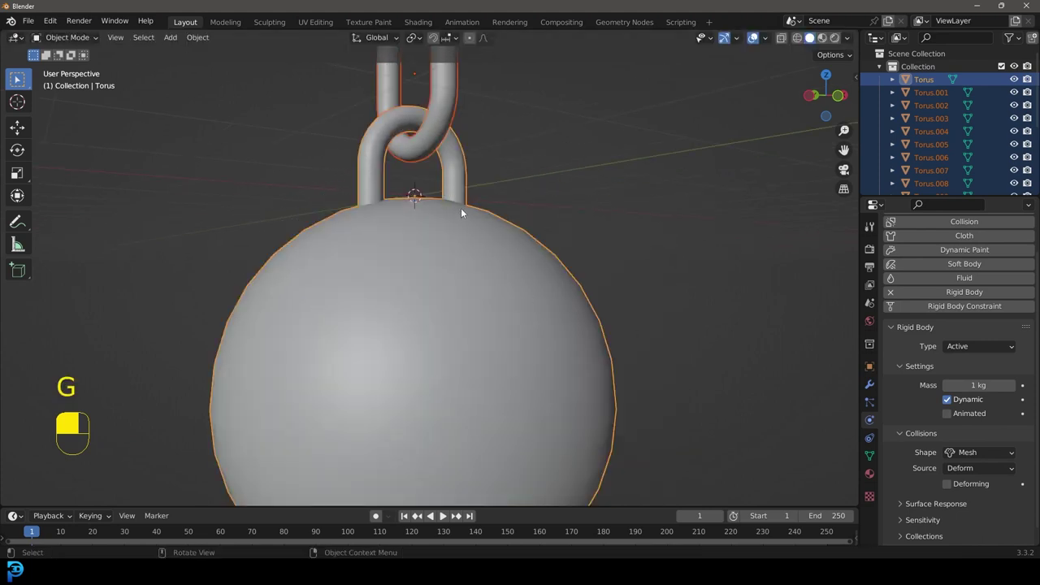
key("F3")
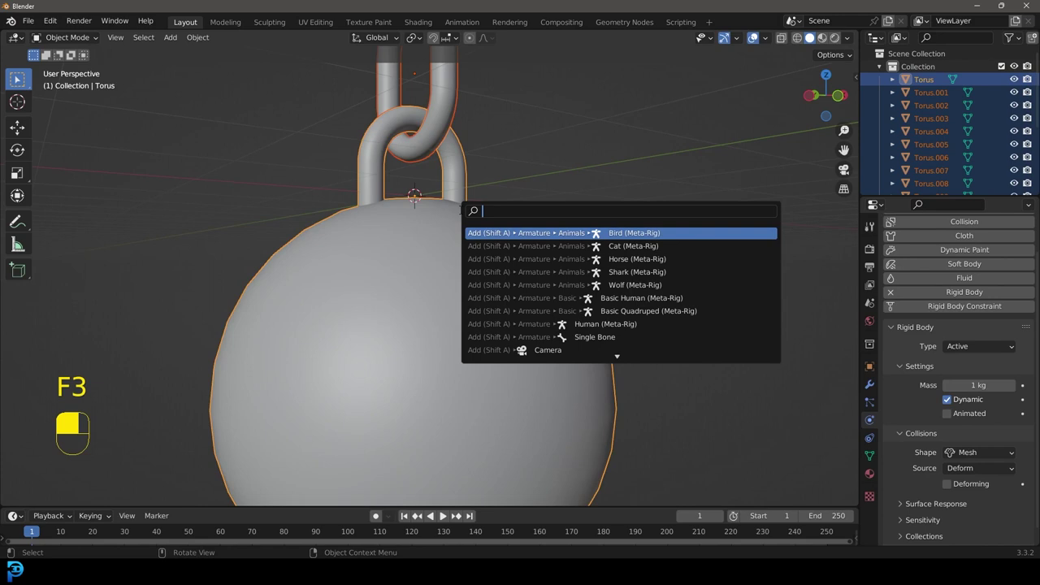
type("copy")
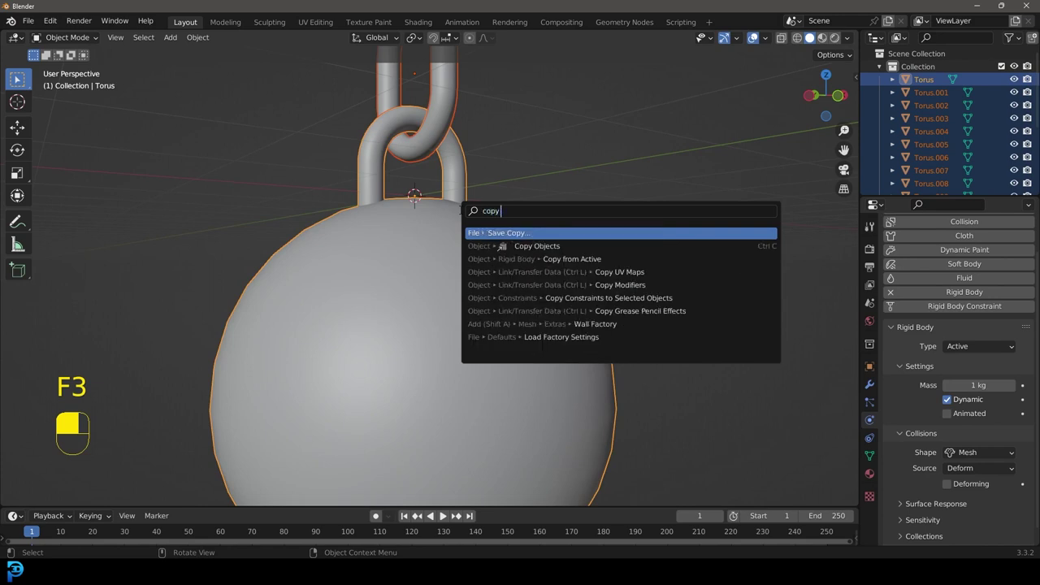
left_click(585, 259)
Step: Check the rigid body type and collision shape of several individual links along the chain
scroll(488, 284, "down", 7)
left_click(434, 222)
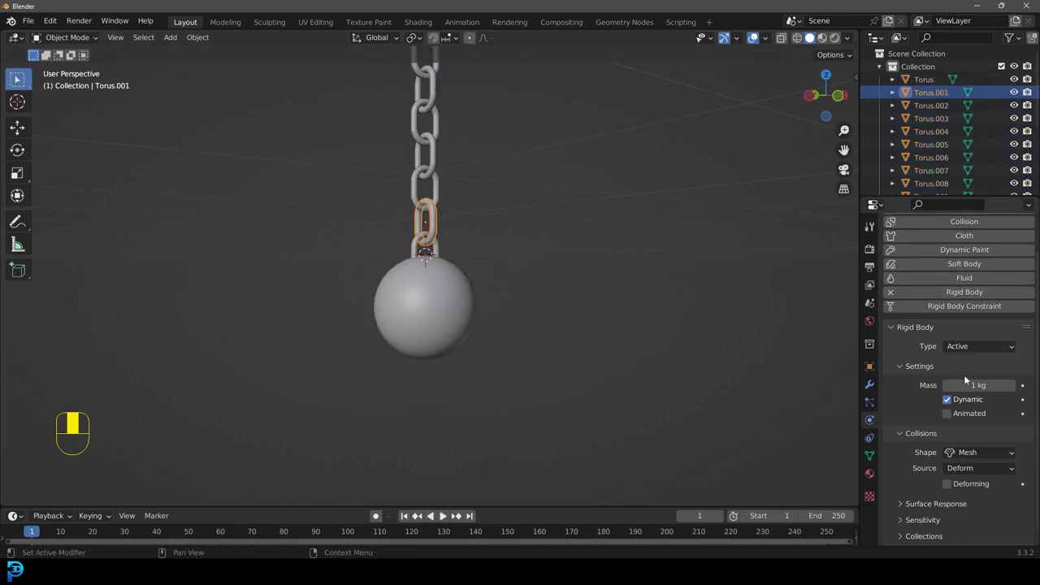
middle_click_drag(438, 188, 483, 268, "shift")
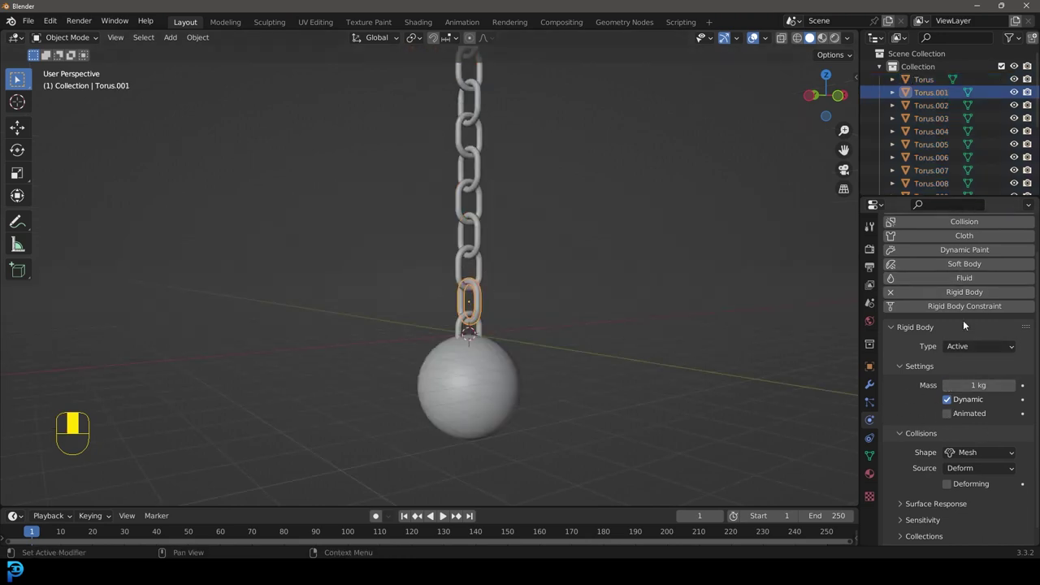
middle_click_drag(504, 269, 522, 437, "shift")
scroll(535, 205, "down", 2)
middle_click_drag(534, 210, 528, 252, "shift")
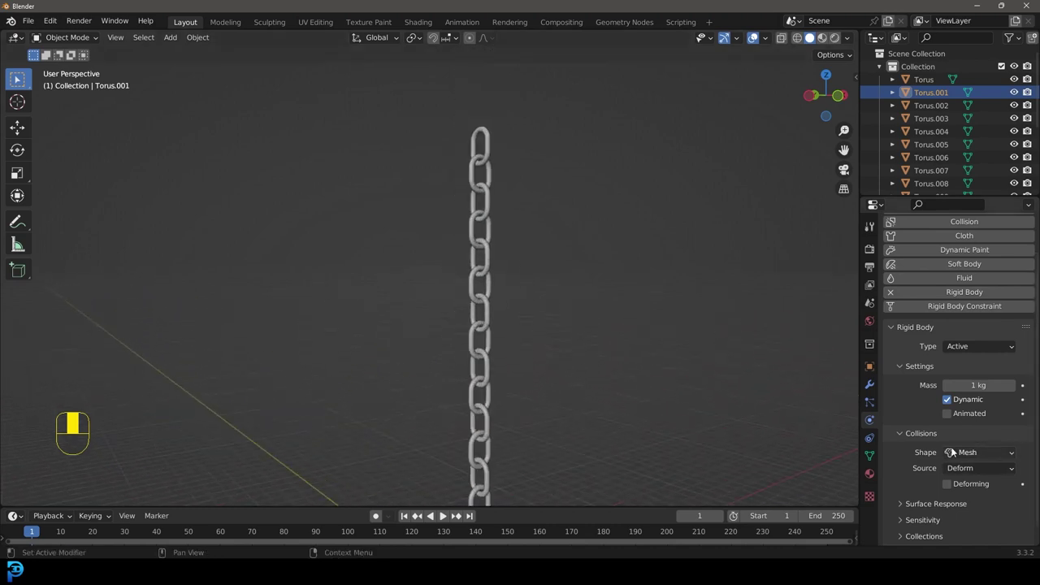
scroll(991, 444, "down", 1)
scroll(459, 332, "down", 3)
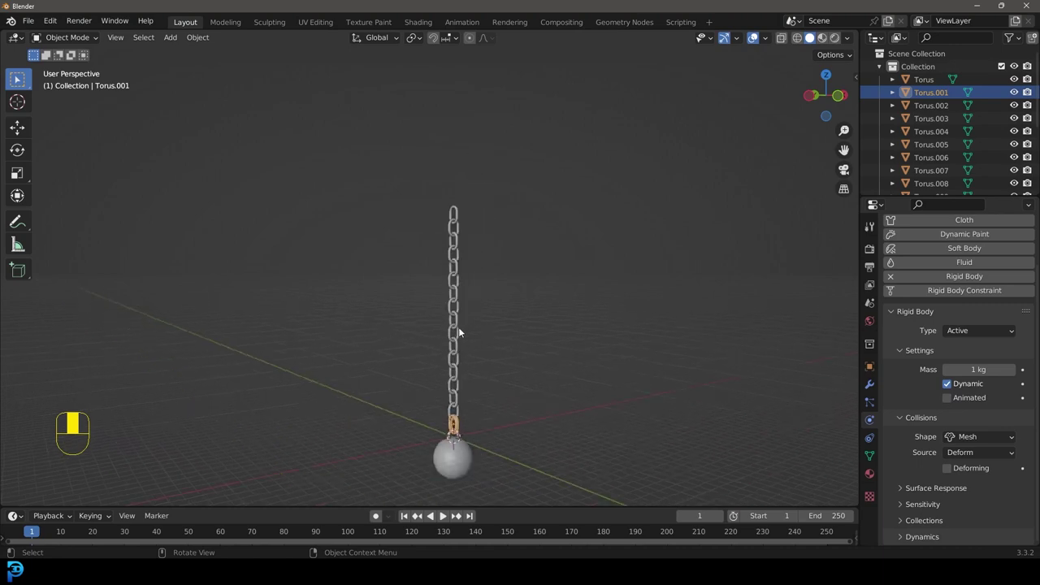
left_click(456, 297)
left_click(460, 234)
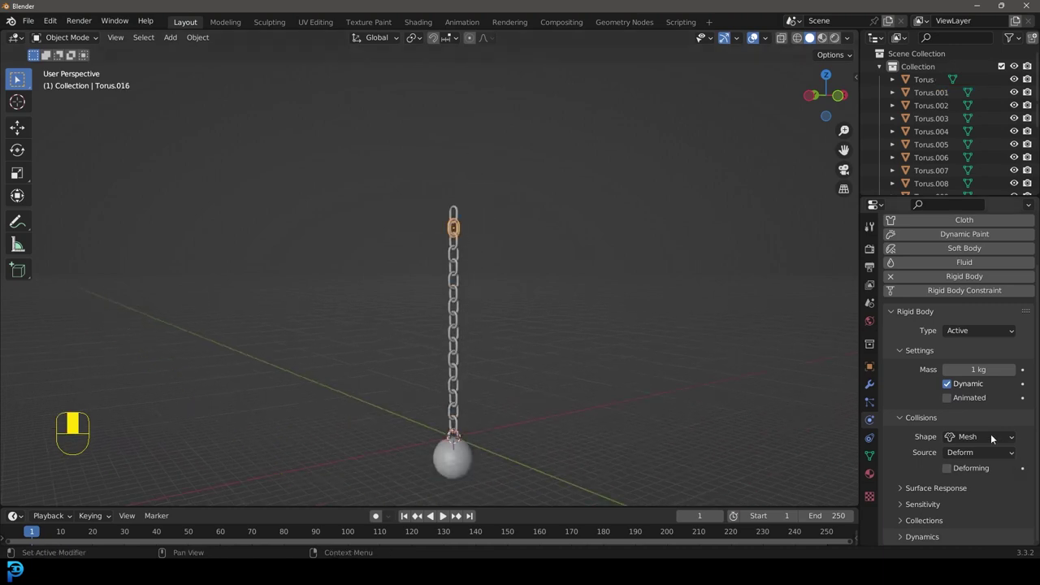
left_click(454, 373)
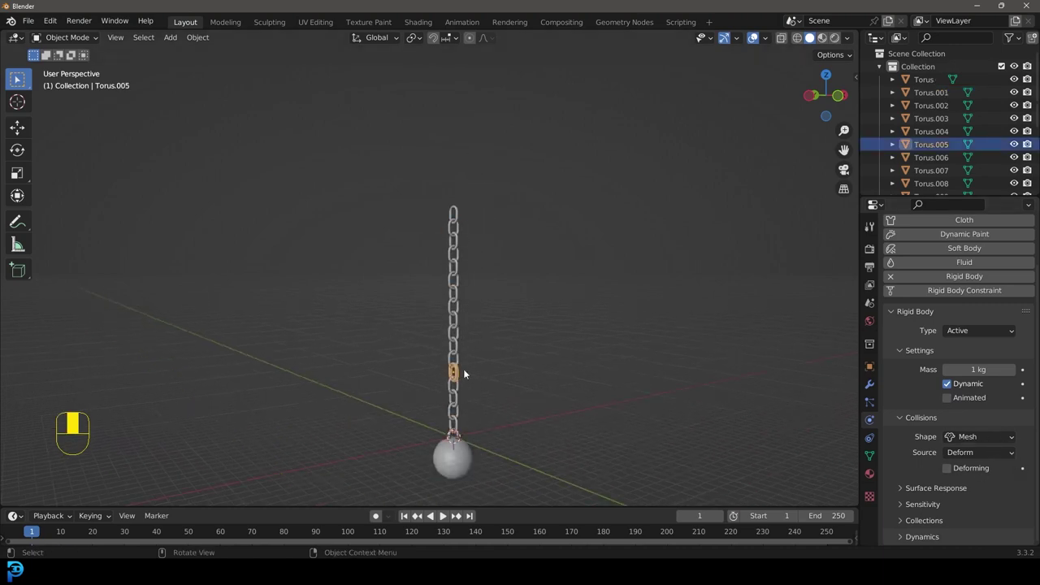
Step: Set the topmost chain link's rigid body type to Passive
left_click(454, 211)
scroll(471, 203, "up", 3)
scroll(972, 367, "up", 2)
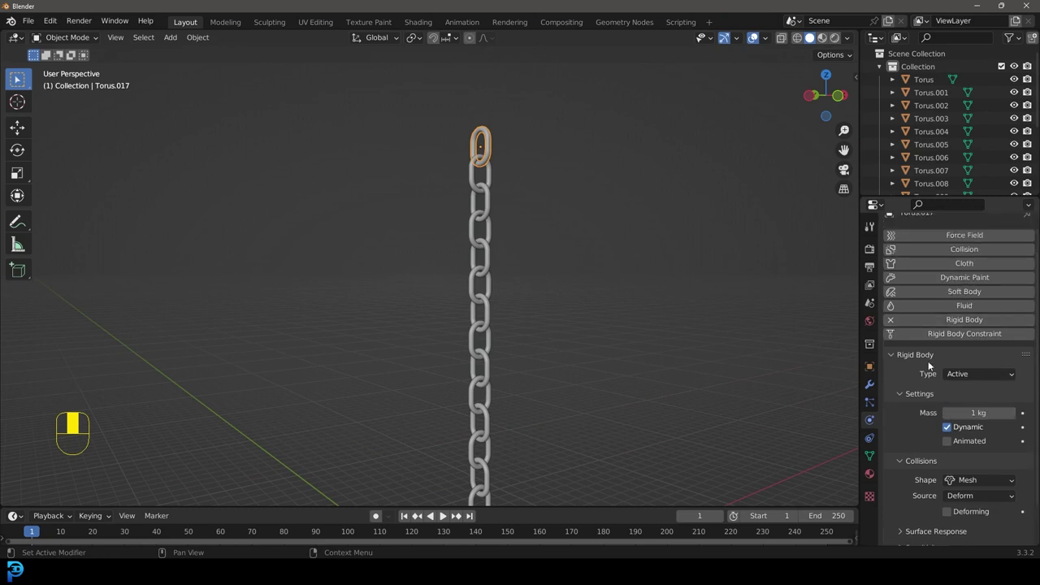
left_click(979, 374)
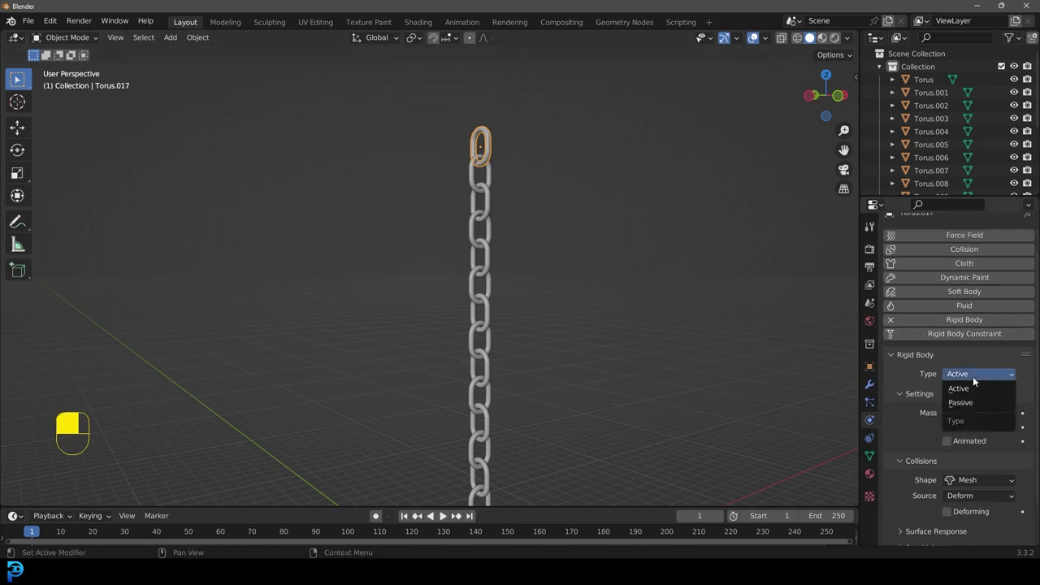
left_click(979, 403)
Step: Enlarge the timeline, play the simulation to watch the hanging chain and ball, and return to frame 1
scroll(495, 218, "down", 3)
middle_click_drag(495, 218, 593, 249)
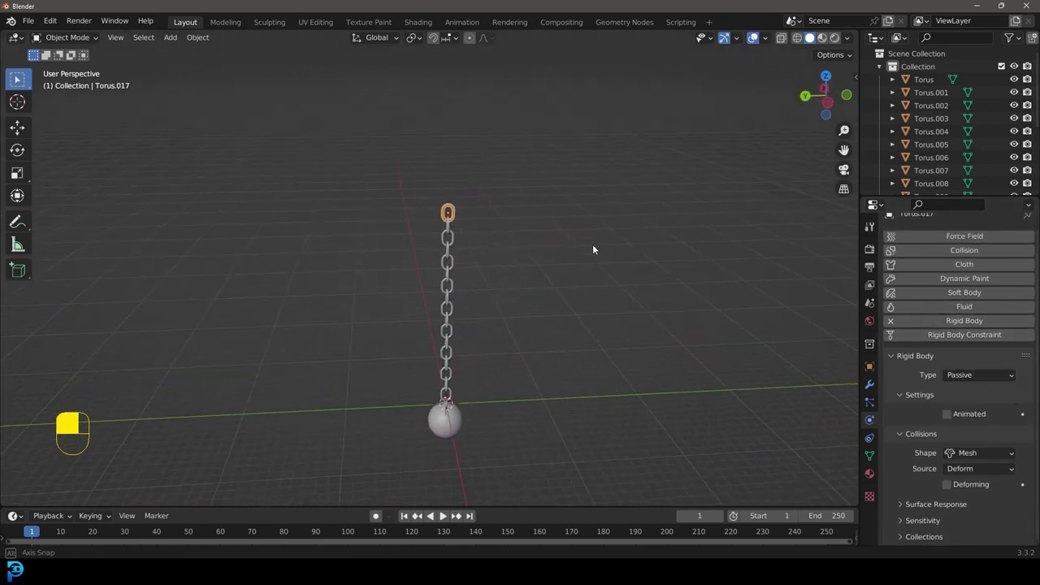
scroll(455, 135, "up", 4)
scroll(476, 158, "down", 2)
middle_click_drag(537, 293, 525, 237, "shift")
scroll(524, 238, "up", 2)
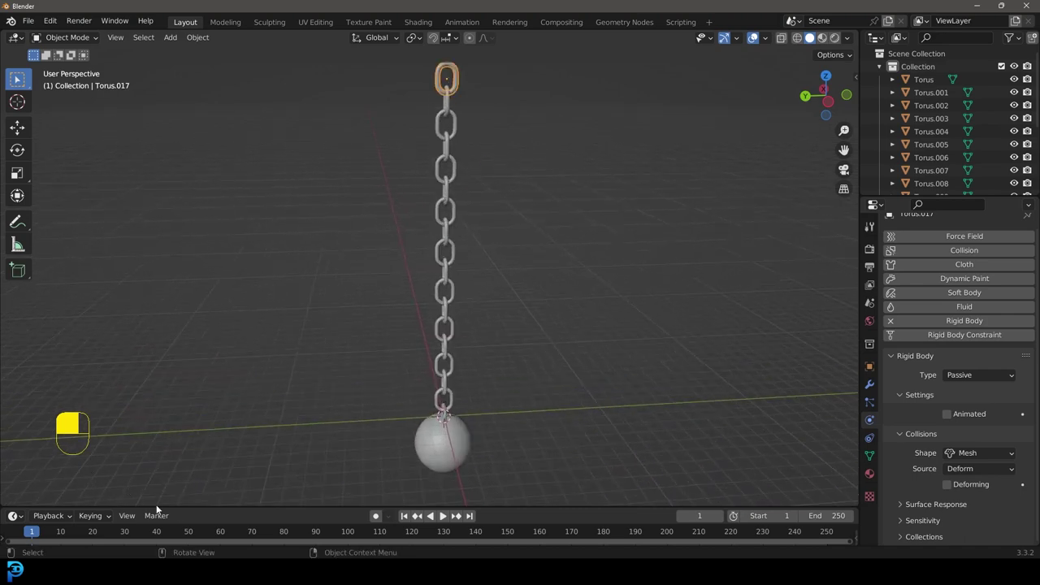
left_click_drag(180, 505, 181, 458)
key("space")
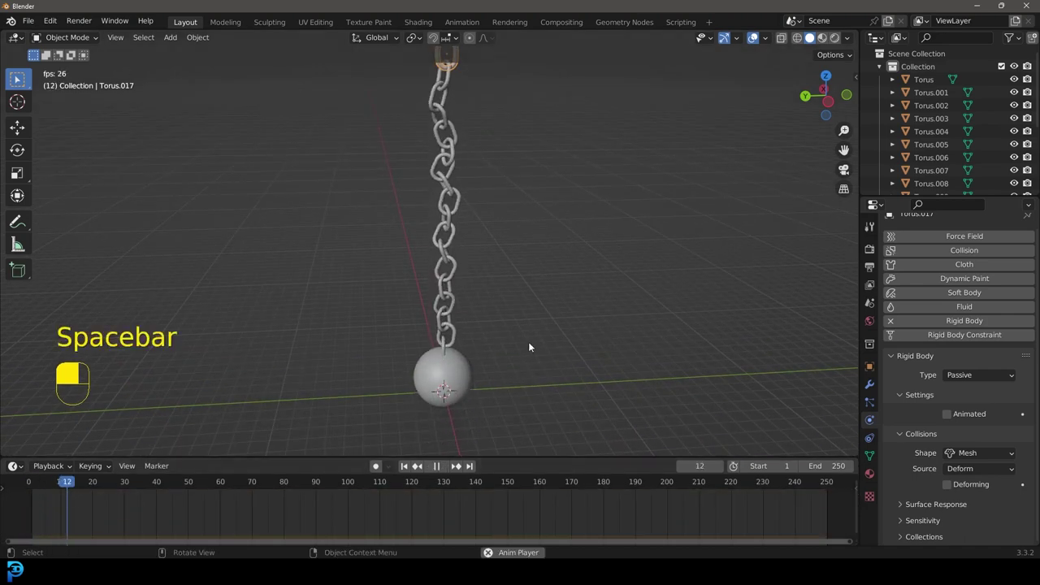
scroll(545, 335, "down", 4)
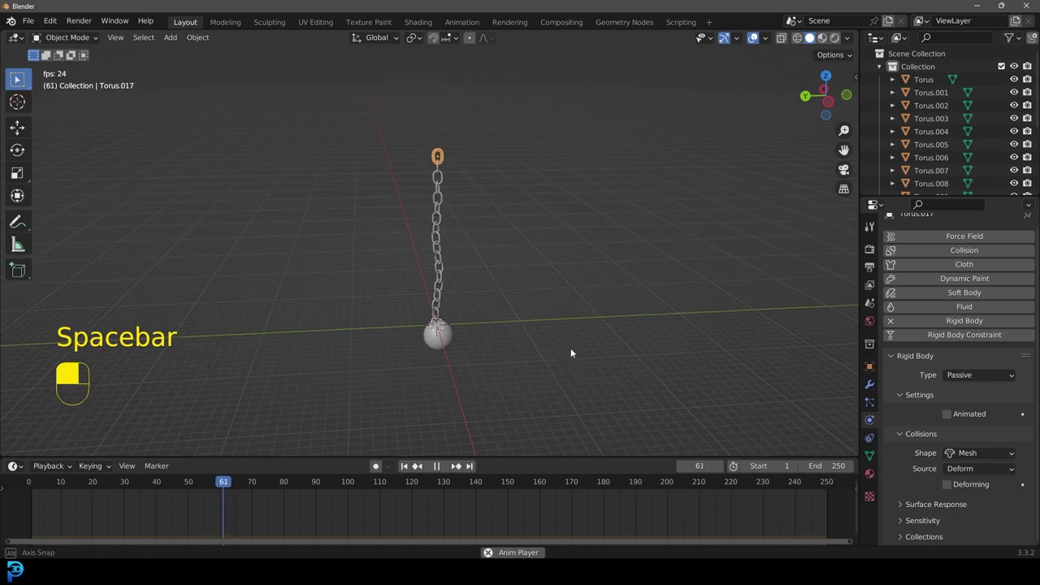
middle_click_drag(585, 347, 523, 330)
scroll(544, 301, "up", 3)
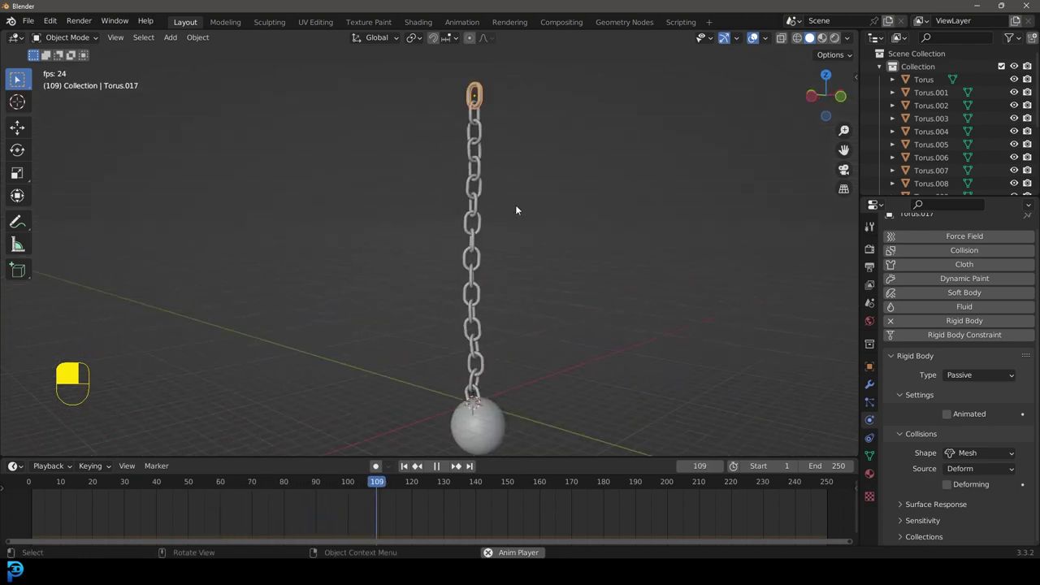
key("space")
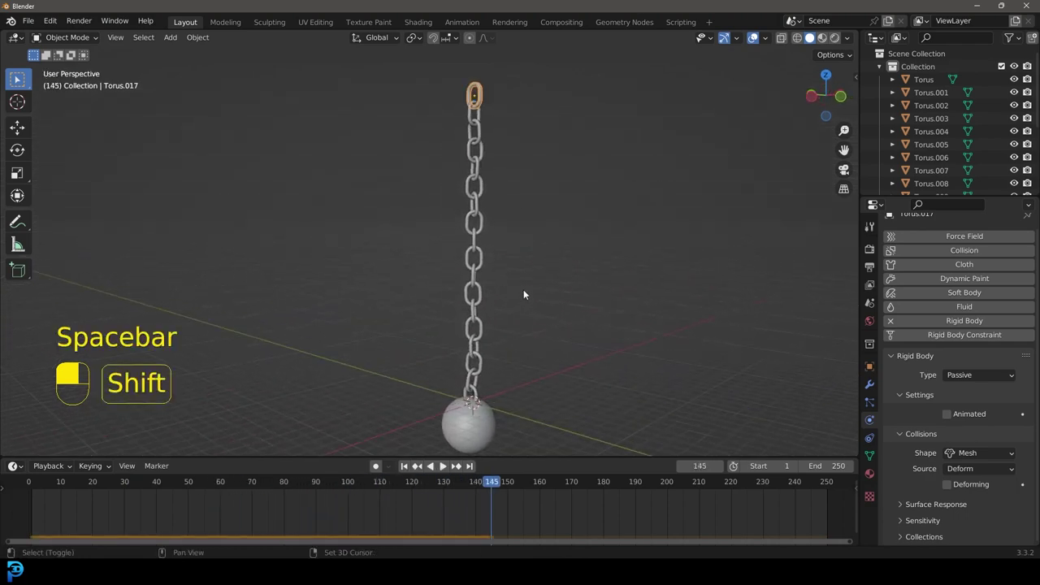
key("shift+Left")
Step: In front view, rotate the entire chain and ball by about 25° so the ball swings out toward positive X
key("KP_1")
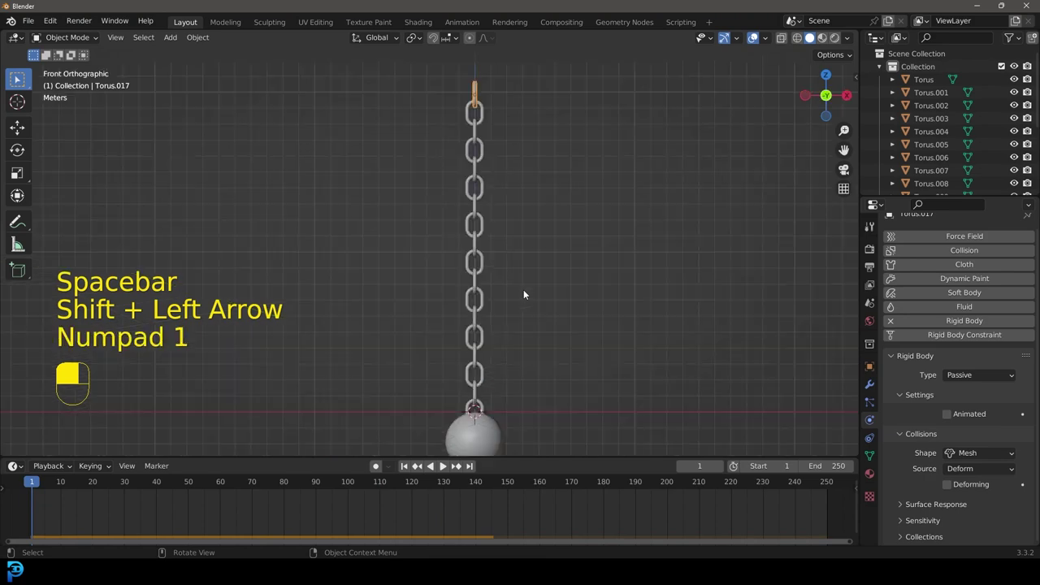
scroll(524, 289, "down", 5)
middle_click_drag(457, 327, 459, 311, "shift")
scroll(494, 354, "up", 2)
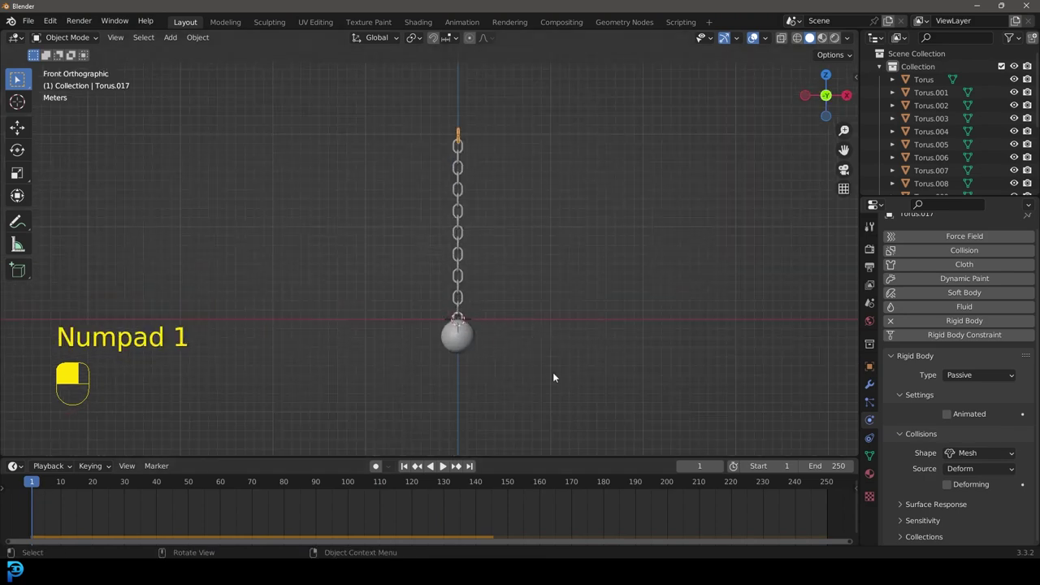
key("a")
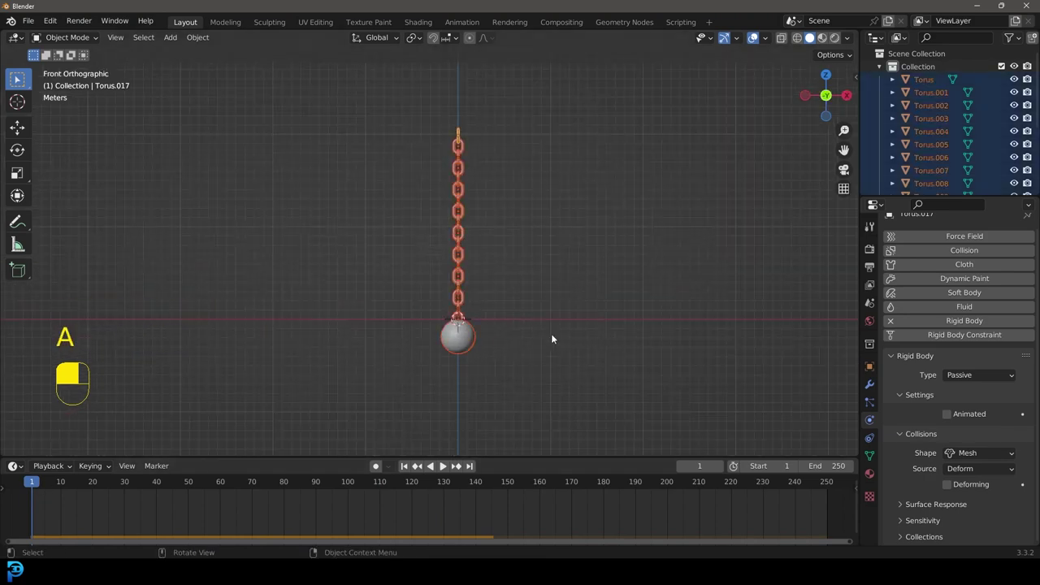
key("r")
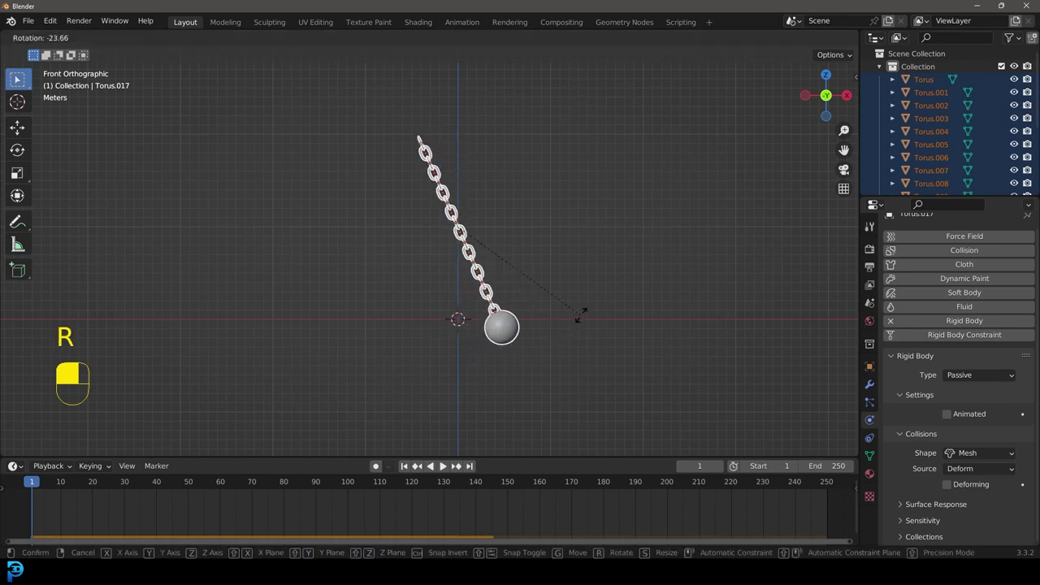
left_click(583, 308)
Step: Move the tilted chain and ball upward and toward positive X, with the top link near the Z axis
key("g")
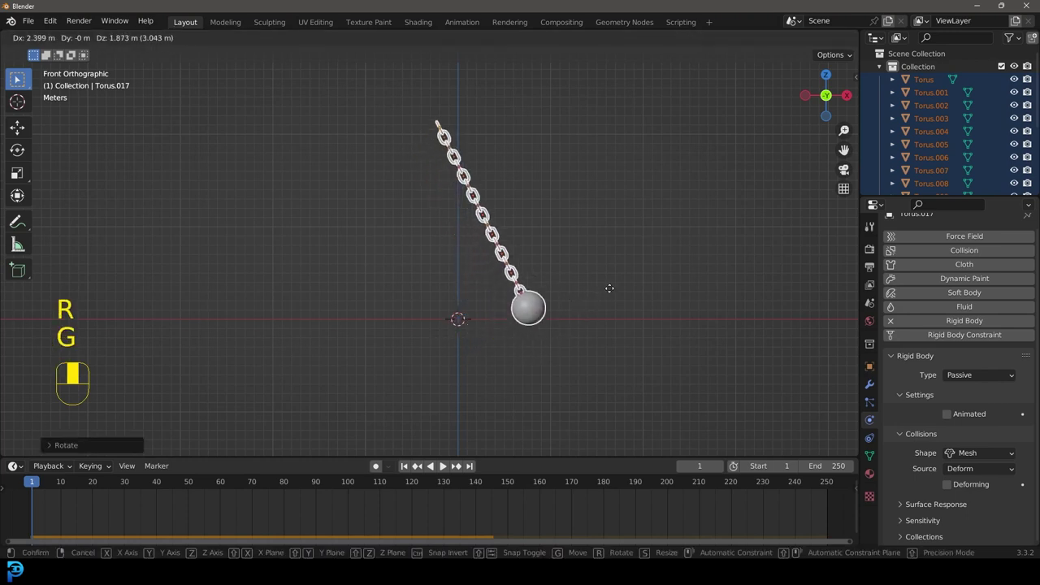
left_click(624, 248)
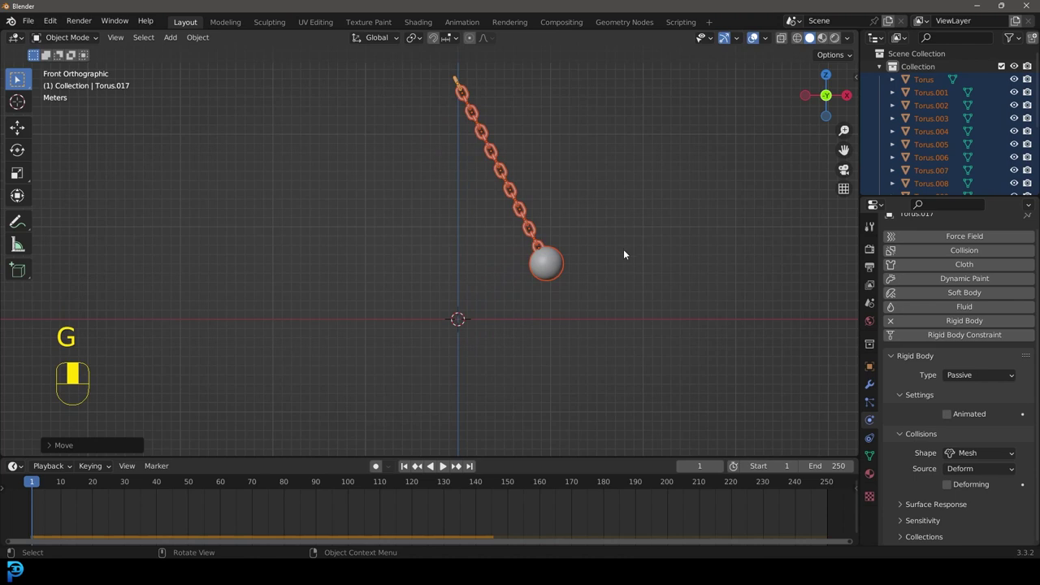
key("g")
left_click(624, 250)
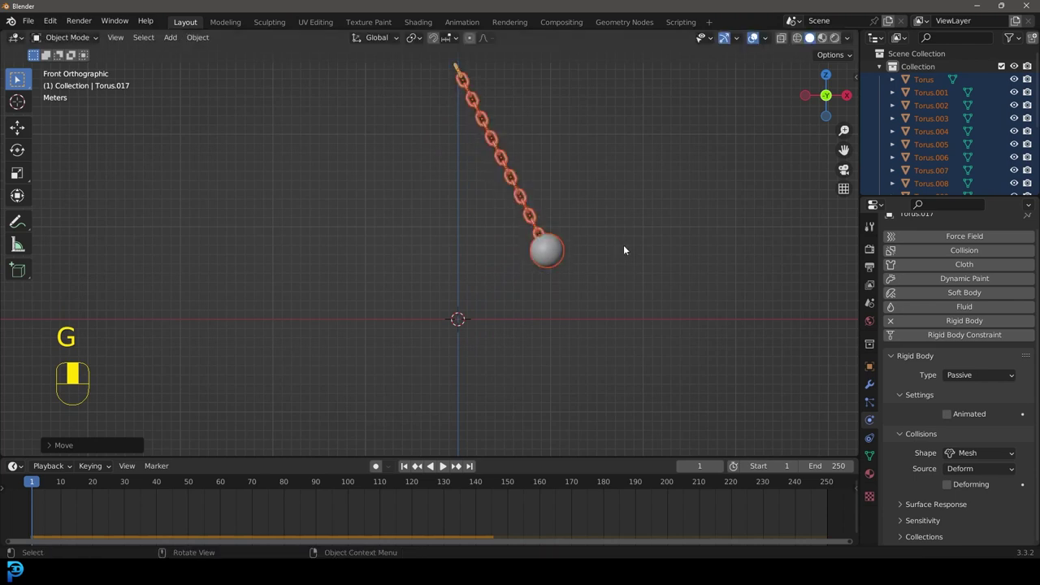
Step: Play the simulation to watch the tilted chain and ball swing, and return to frame 1
key("space")
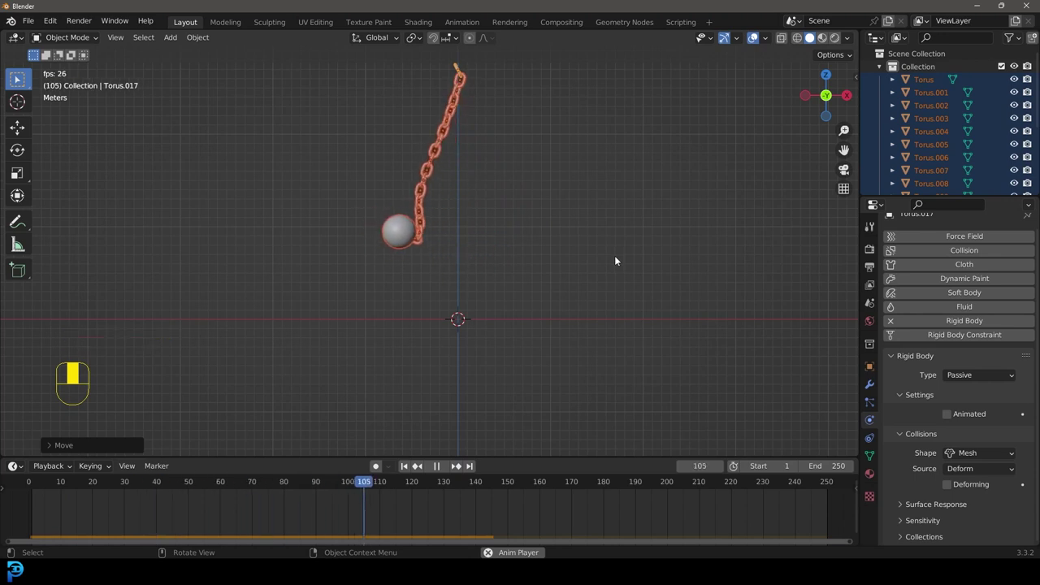
key("shift+Left")
key("space")
key("shift+Left")
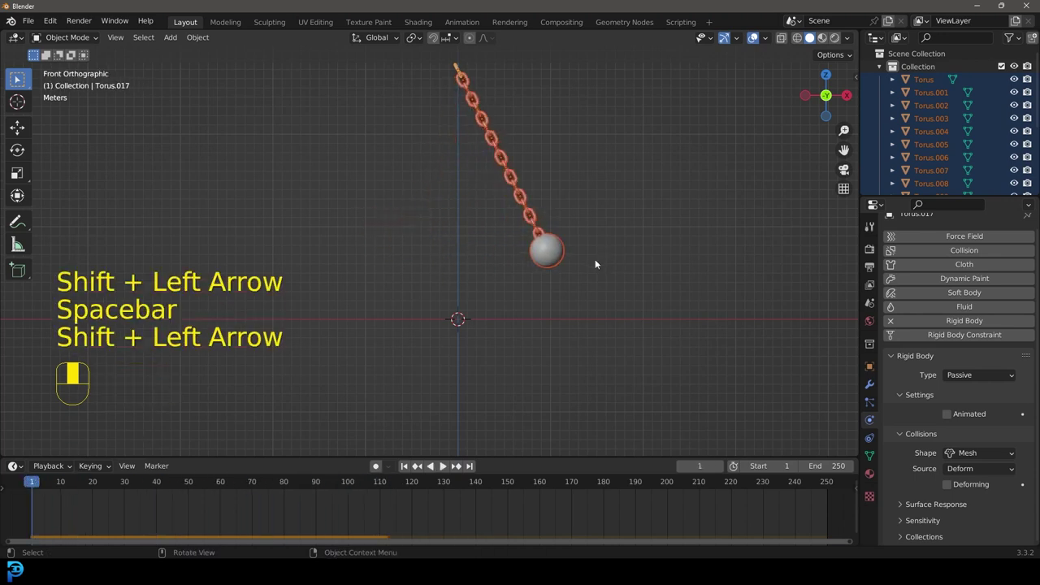
Step: Tilt the chain and ball further toward positive X and reposition them so the top link sits at the Z axis
scroll(577, 200, "up", 4)
middle_click_drag(612, 172, 537, 235, "shift")
scroll(569, 268, "down", 3)
key("r")
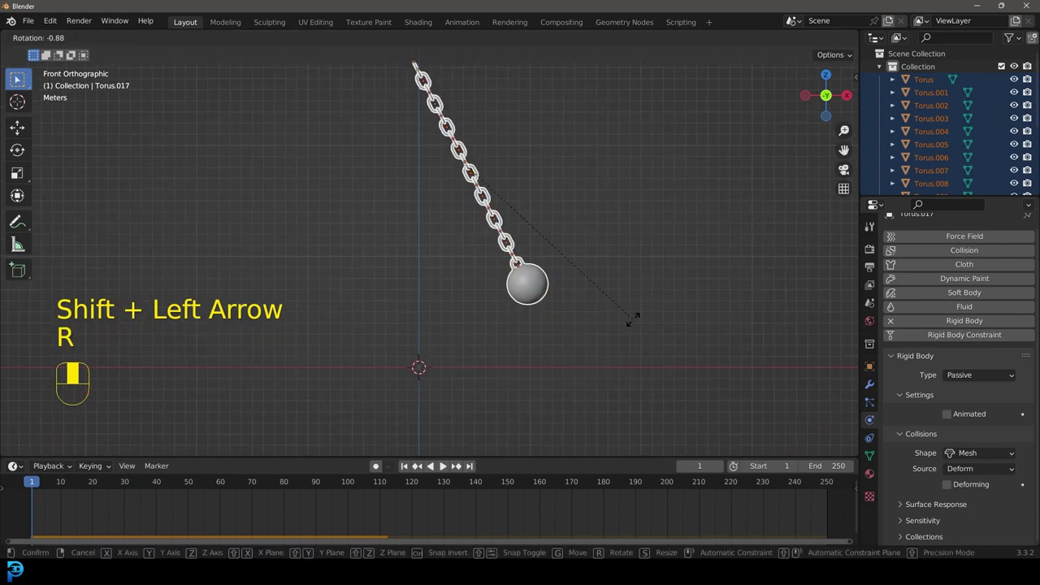
left_click(658, 284)
key("g")
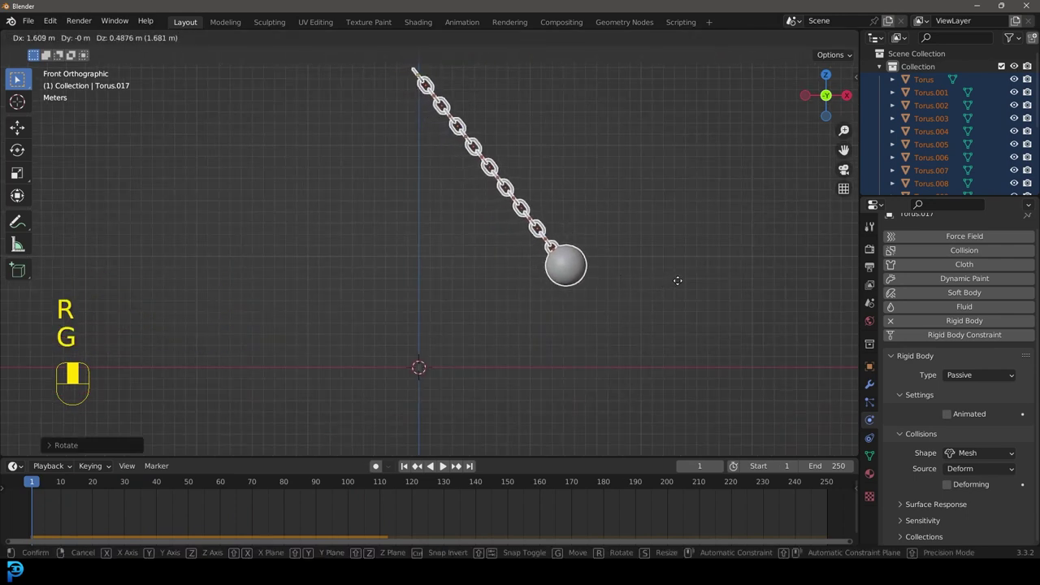
left_click(707, 287)
Step: Play the simulation to check the swing from the steeper tilt, and return to frame 1
key("space")
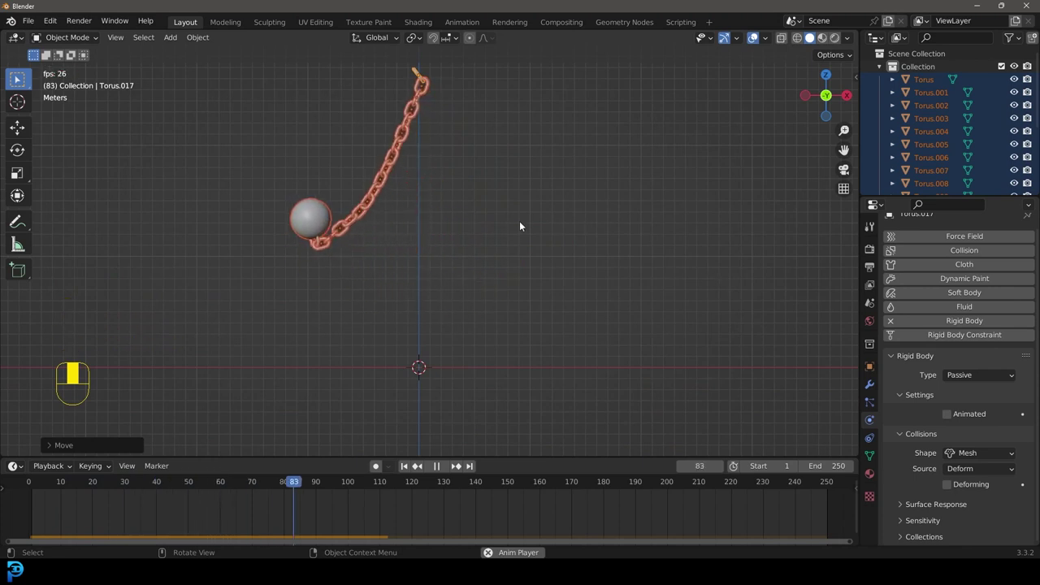
key("space")
key("shift+Left")
Step: Lower the chain and ball slightly, replay the swing simulation, and return to frame 1
key("g")
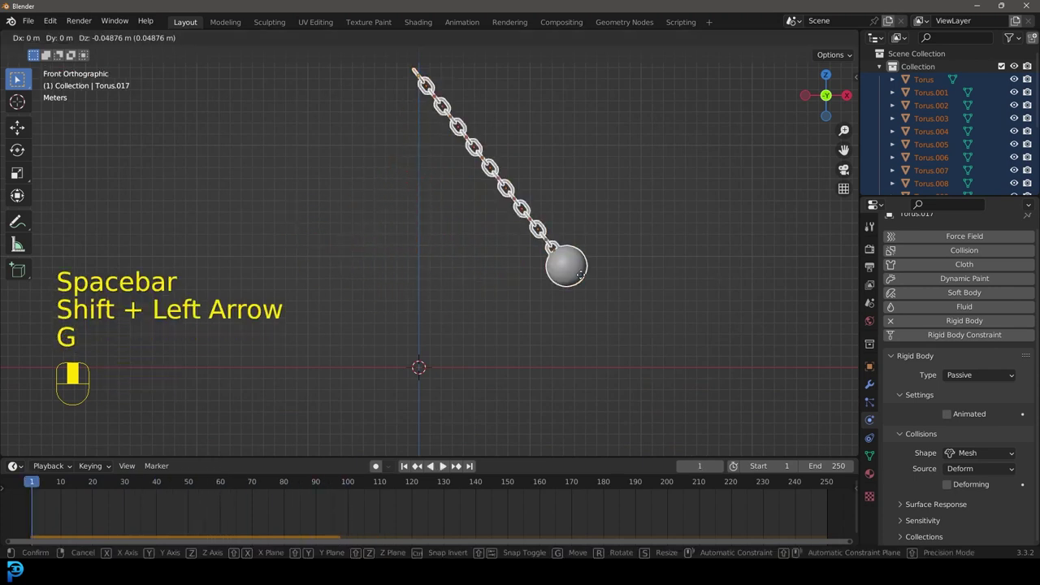
left_click(682, 235)
key("shift+Left")
key("space")
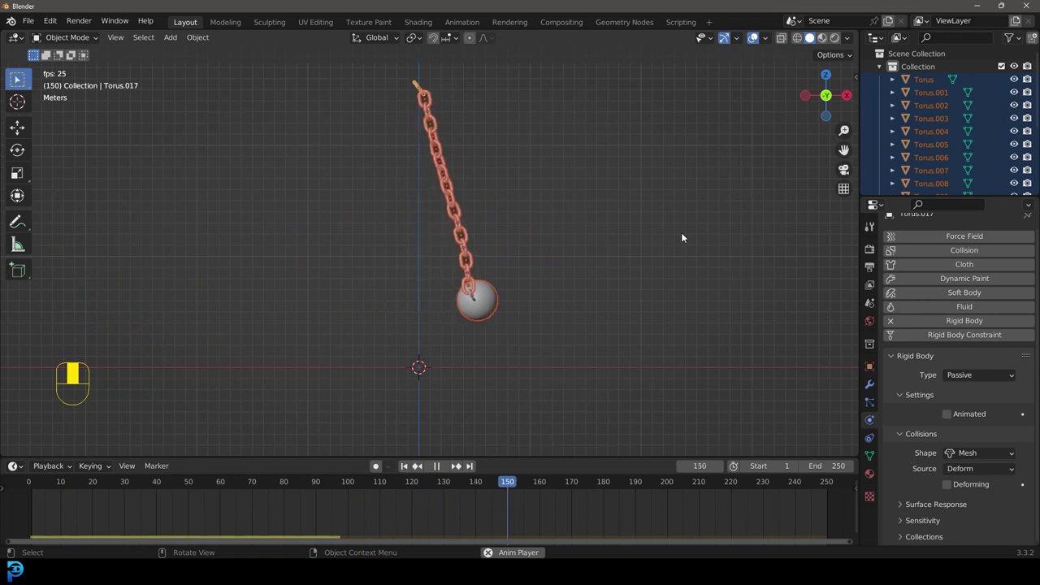
key("space")
key("shift+Left")
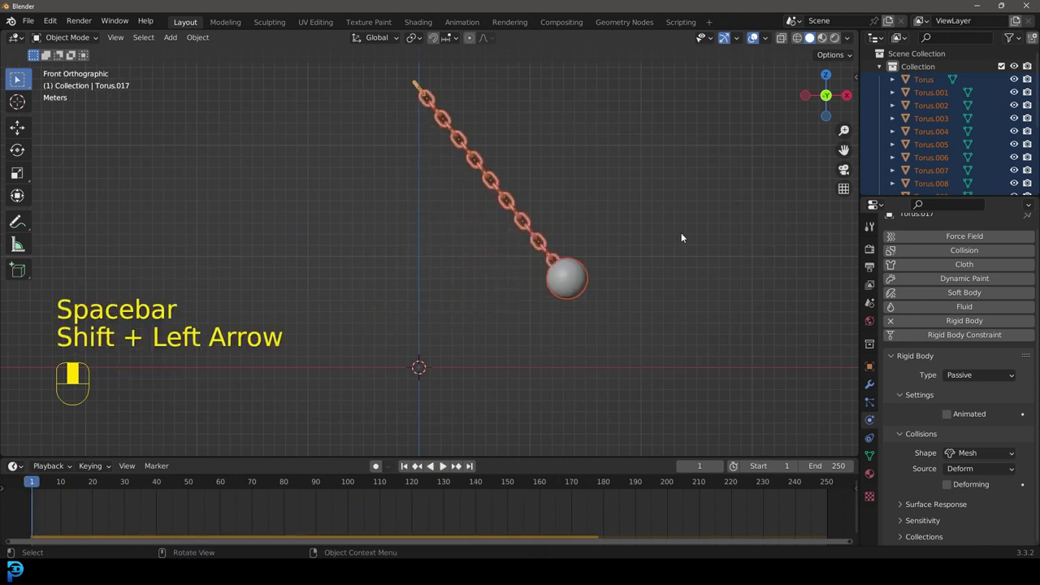
Step: Duplicate the whole chain and ball and rotate the copy so its ball swings out toward negative X, mirroring the original
scroll(377, 229, "down", 3)
left_click_drag(364, 284, 586, 123)
scroll(554, 182, "up", 1)
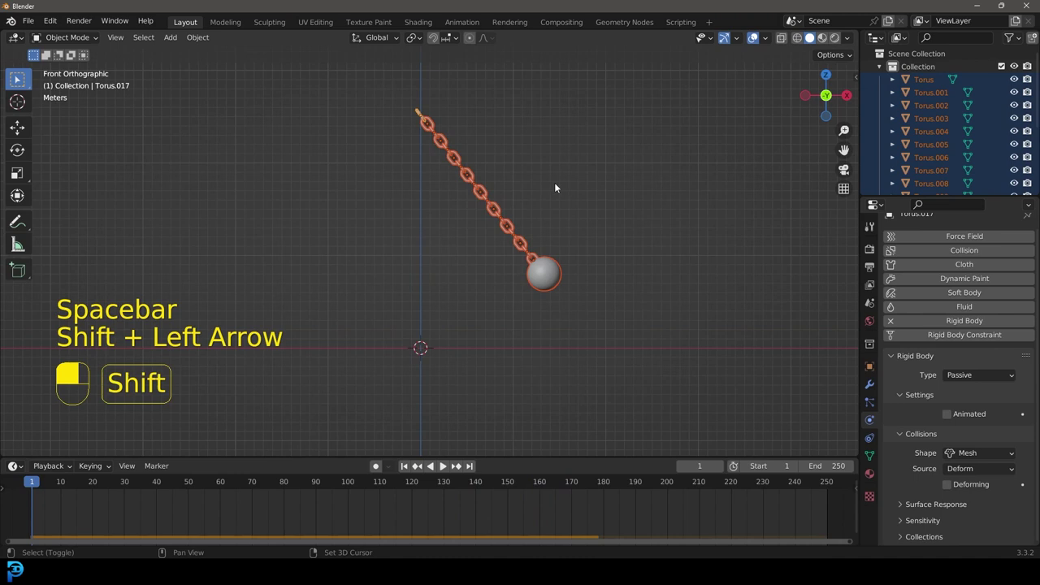
key("shift+d")
left_click(518, 204)
key("r")
key("r")
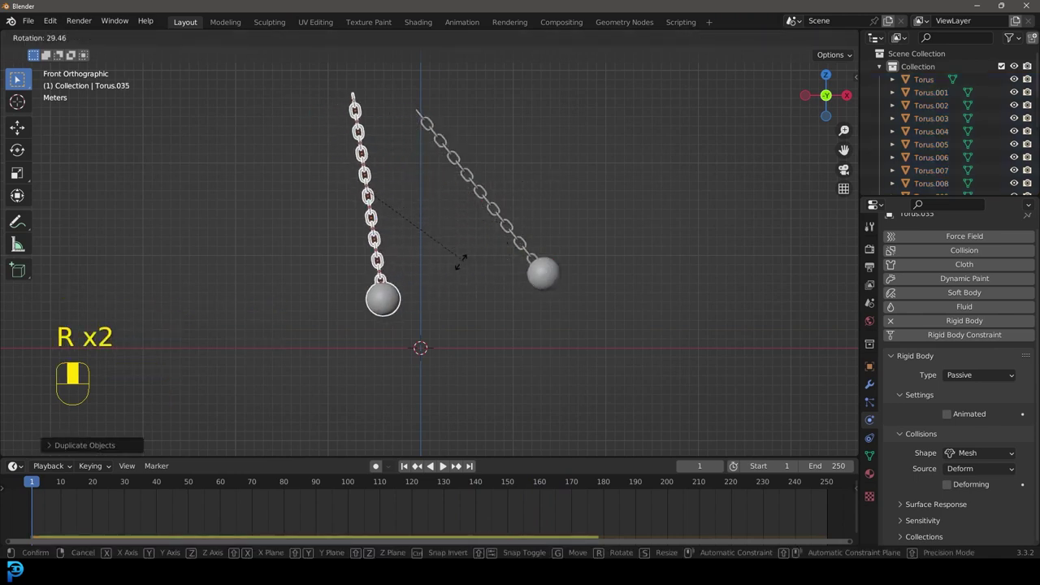
left_click(377, 260)
Step: In right view, separate the two chains along Y so they hang on opposite sides of the Z axis
key("KP_3")
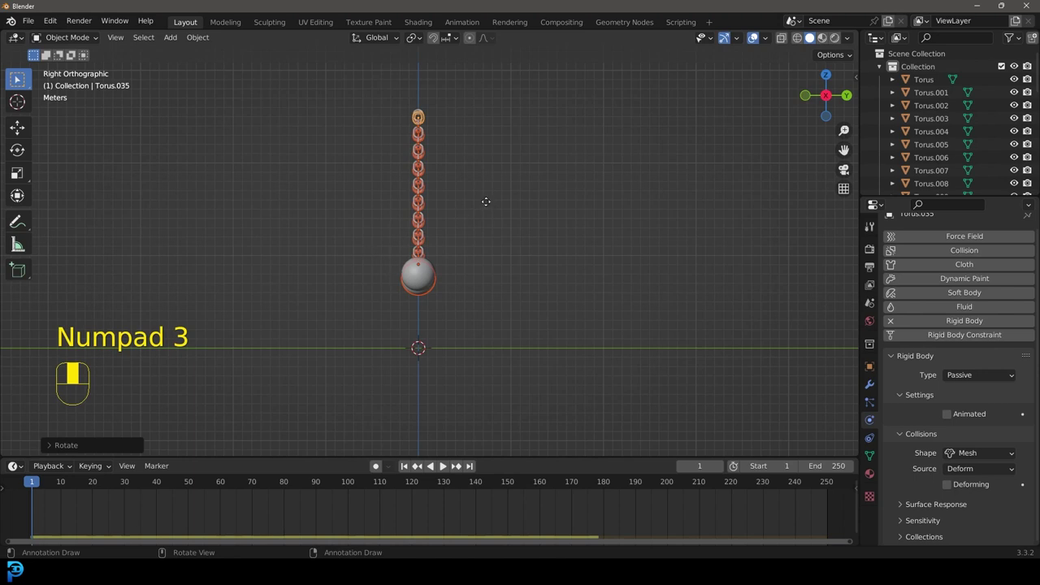
key("g")
left_click(453, 200)
left_click_drag(494, 312, 416, 113)
key("g")
key("g")
left_click(457, 114)
Step: Deselect everything, play the simulation to watch both wrecking balls swing past each other, and return to frame 1
scroll(467, 164, "down", 1)
key("alt+a")
middle_click_drag(466, 160, 537, 203)
key("shift+Left")
key("space")
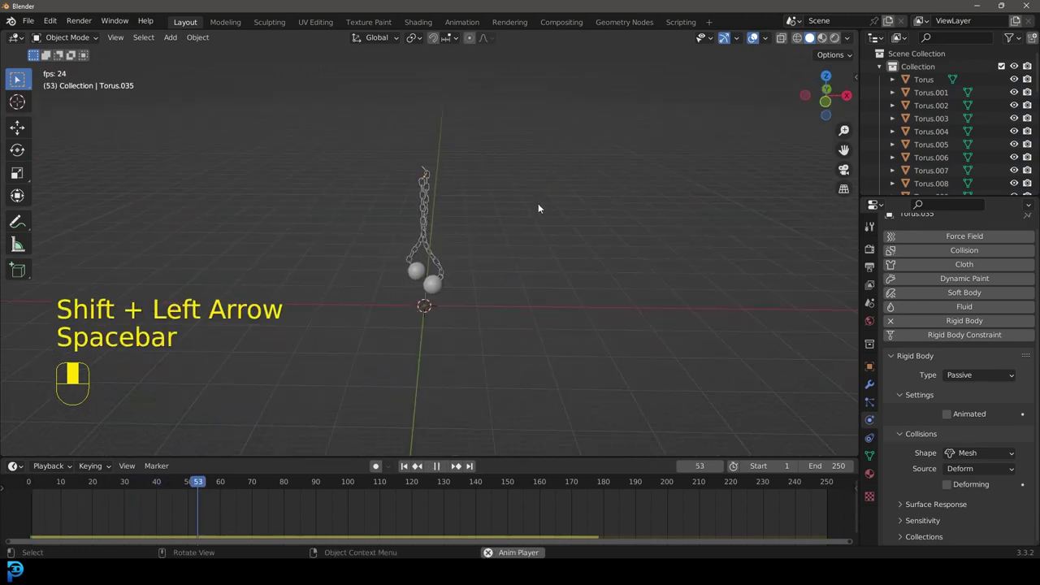
key("space")
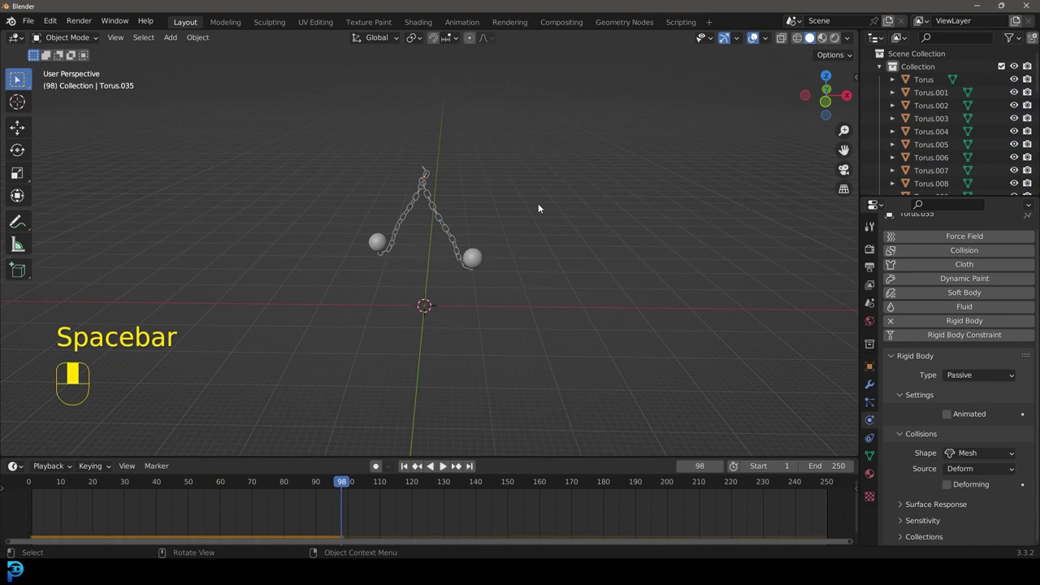
key("shift+Down")
key("shift+Left")
Step: Add a cube at the origin and raise it in front view until its base rests on the X axis
scroll(523, 213, "up", 4)
middle_click_drag(447, 278, 485, 266)
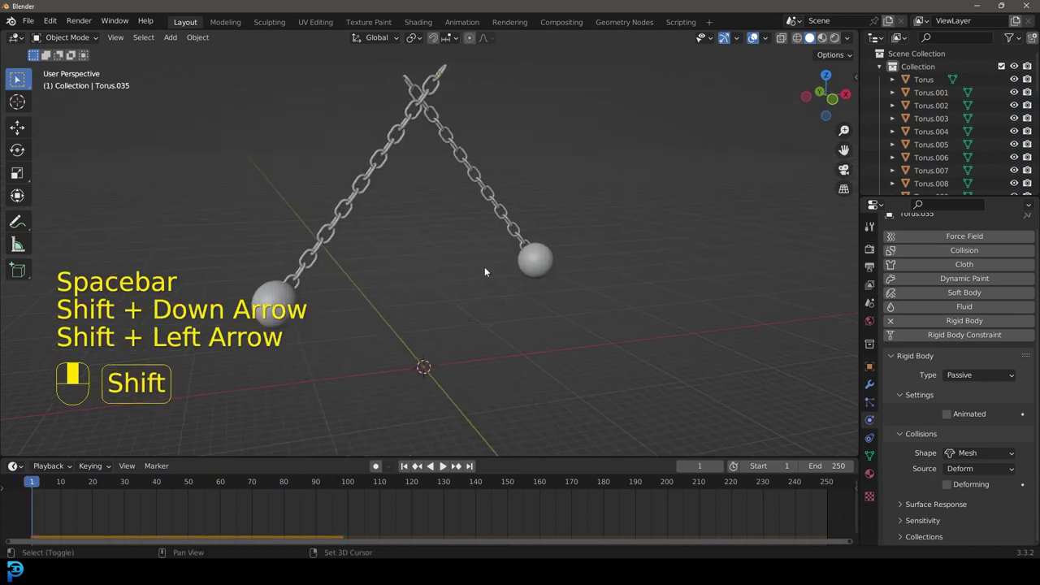
key("shift+a")
left_click(569, 279)
key("KP_1")
middle_click_drag(435, 363, 455, 302, "shift")
scroll(473, 225, "up", 5)
key("g")
left_click(482, 281)
scroll(435, 265, "down", 7)
scroll(455, 305, "up", 4)
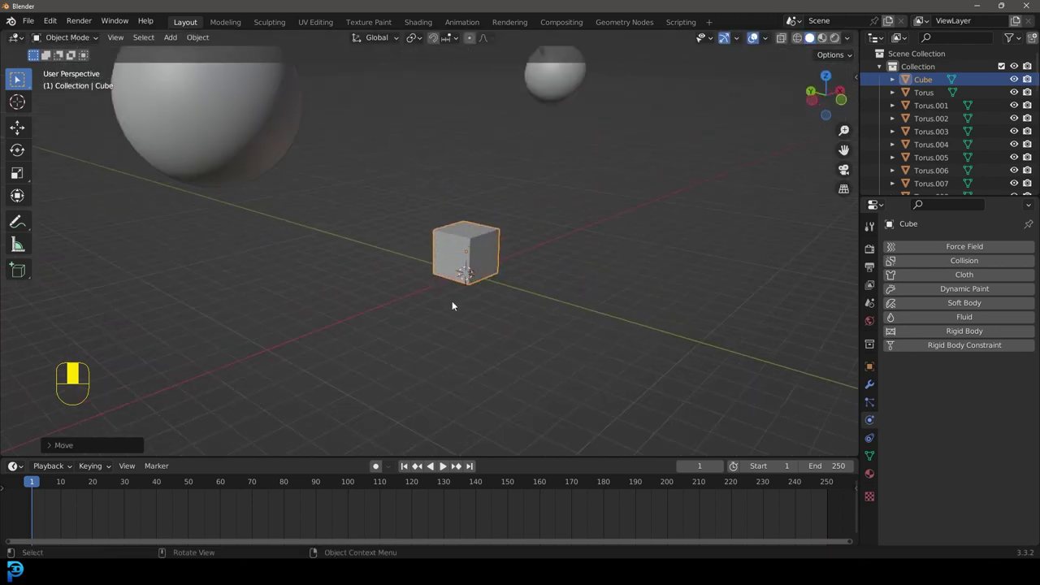
Step: Bevel all edges of the cube about 0.09 m wide with 2 segments
key("Tab")
scroll(551, 263, "up", 3)
middle_click_drag(550, 263, 558, 300, "shift")
scroll(623, 304, "up", 3)
key("ctrl+b")
scroll(635, 319, "up", 1)
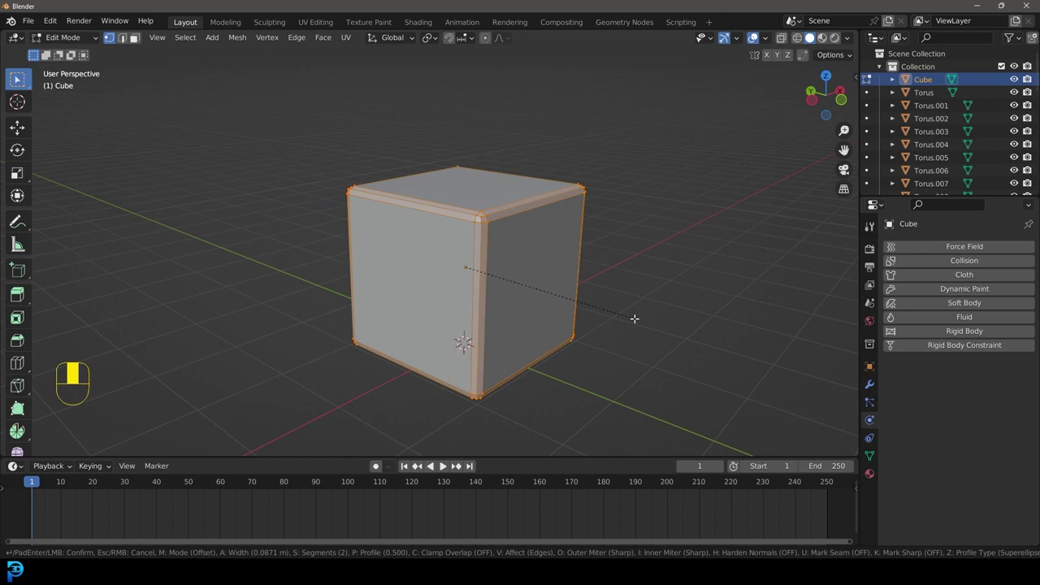
left_click(634, 316)
key("Tab")
Step: Shade the beveled cube smooth and give it an active rigid body
right_click(517, 213)
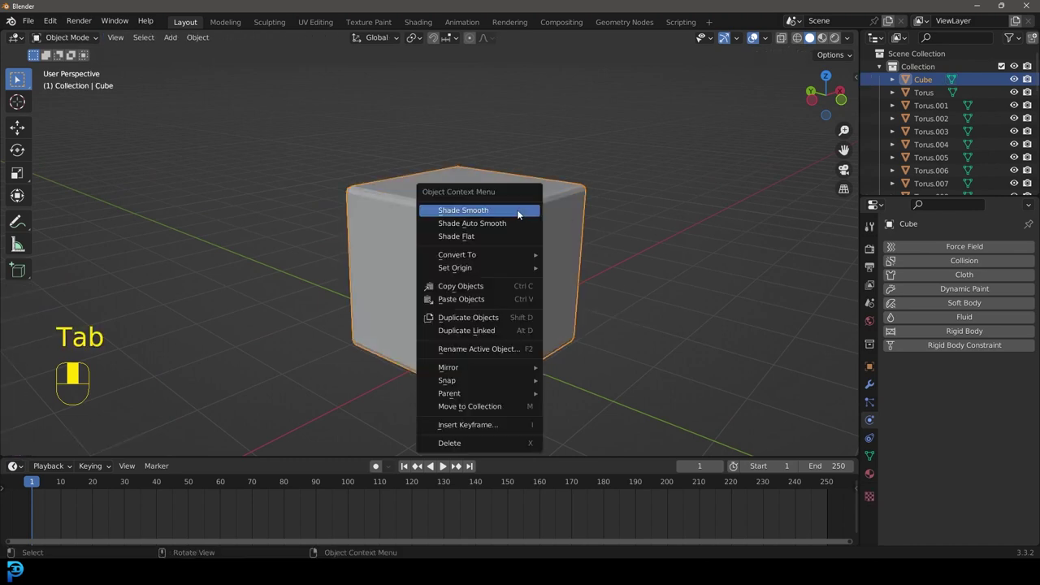
left_click(462, 211)
scroll(529, 246, "down", 5)
scroll(457, 258, "up", 1)
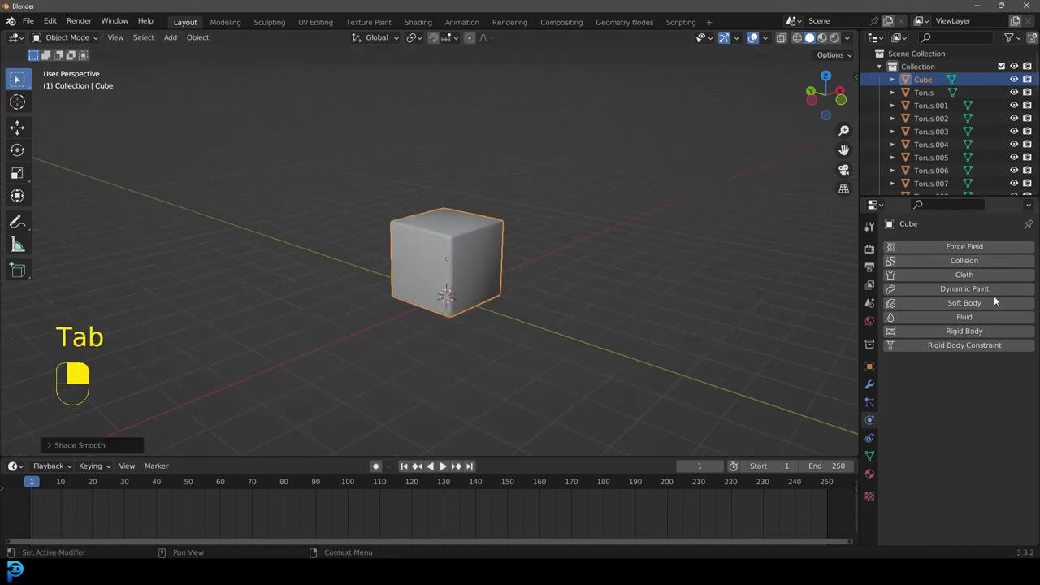
left_click(948, 331)
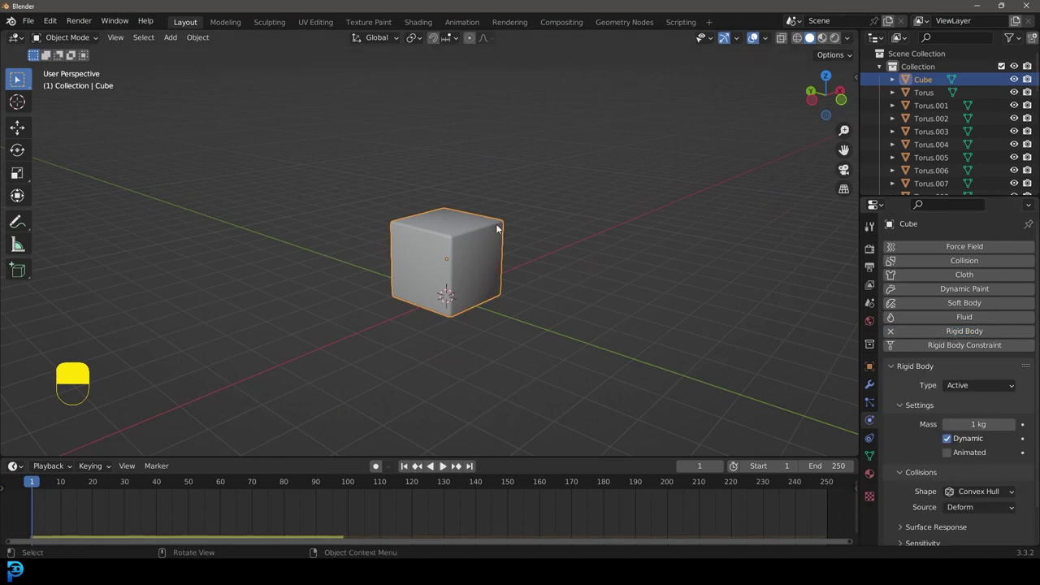
scroll(976, 424, "down", 2)
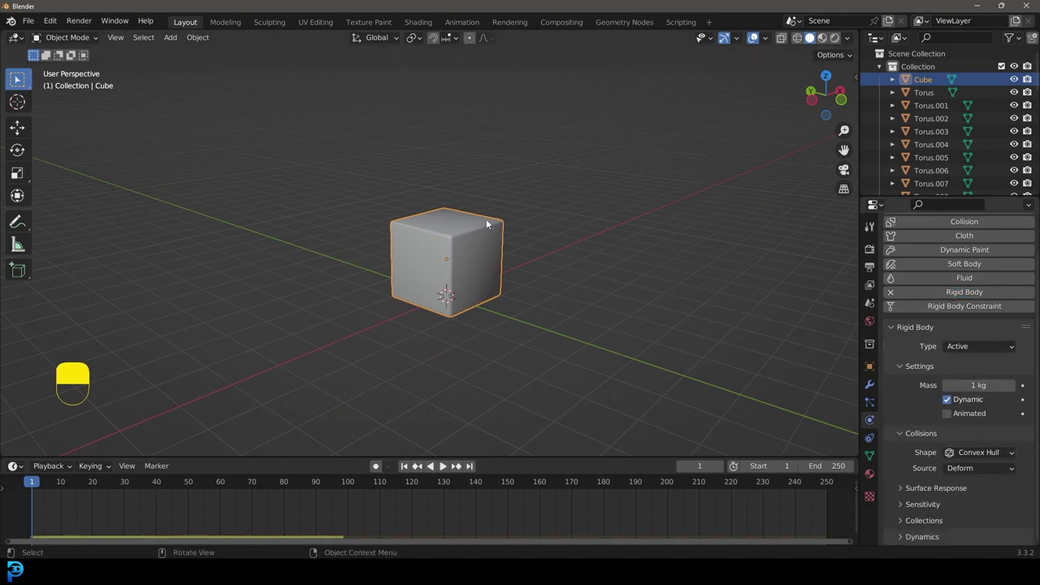
Step: In front view, duplicate the cube straight up along Z so the copy sits directly on top of it
scroll(454, 278, "down", 4)
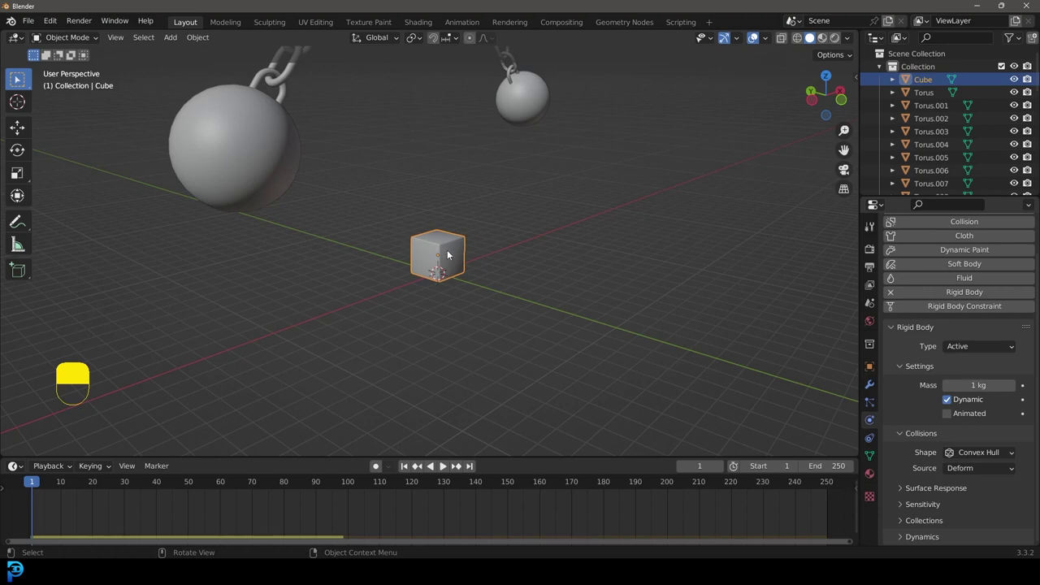
key("KP_1")
scroll(447, 256, "up", 5)
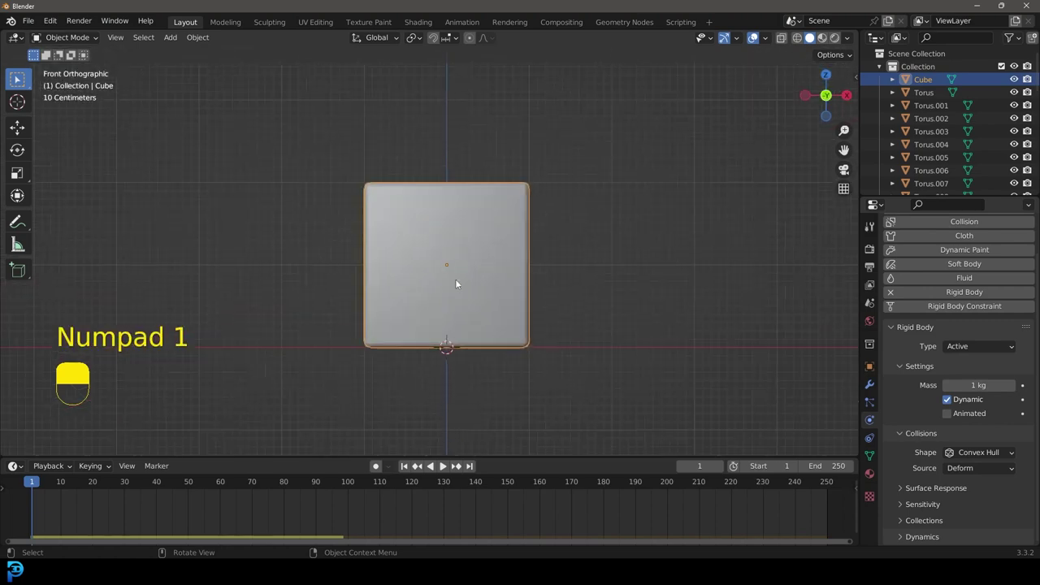
key("shift+d")
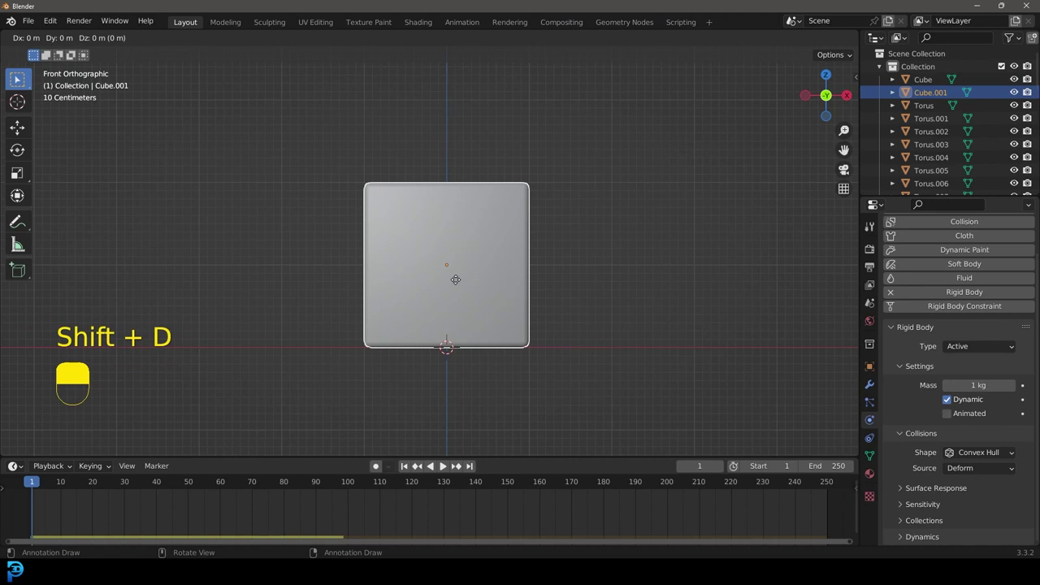
key("z")
key("ctrl")
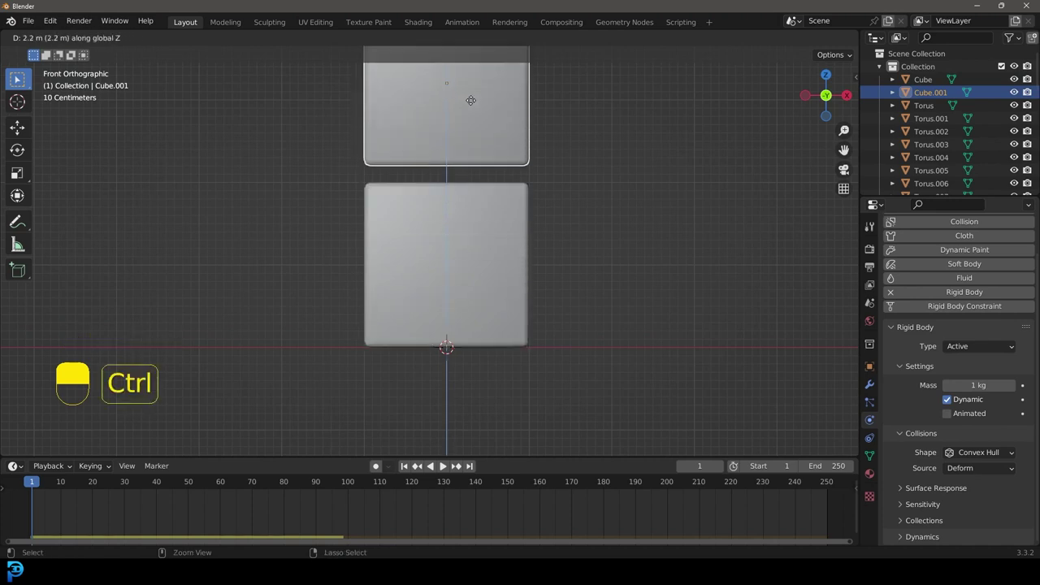
left_click(472, 112, "ctrl")
Step: Repeat the upward duplication three times to make a column of five stacked cubes
scroll(443, 199, "down", 4)
middle_click_drag(447, 201, 450, 302, "shift")
scroll(499, 300, "down", 3)
key("shift+r")
key("shift+r")
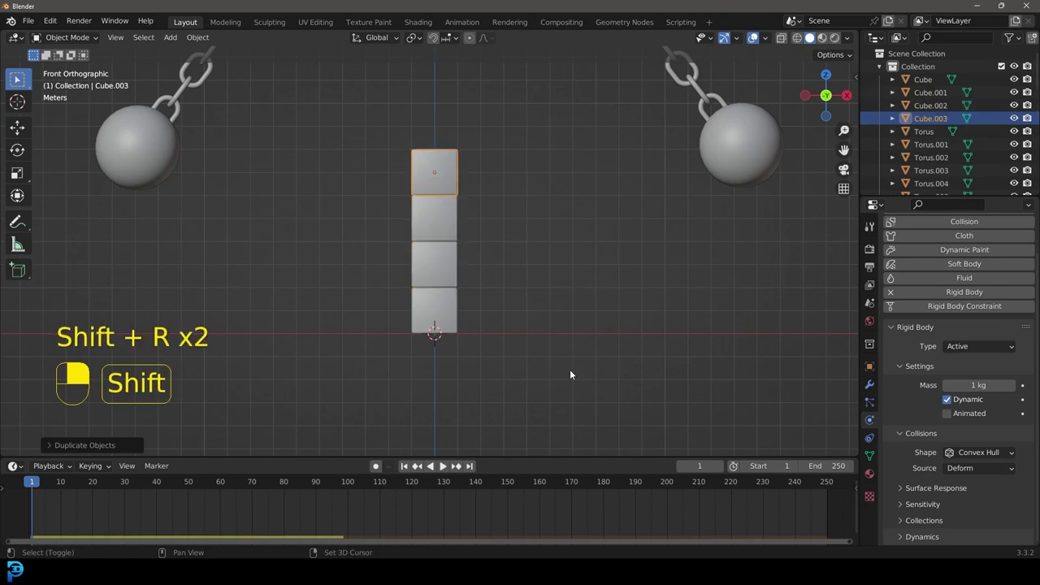
key("shift+r")
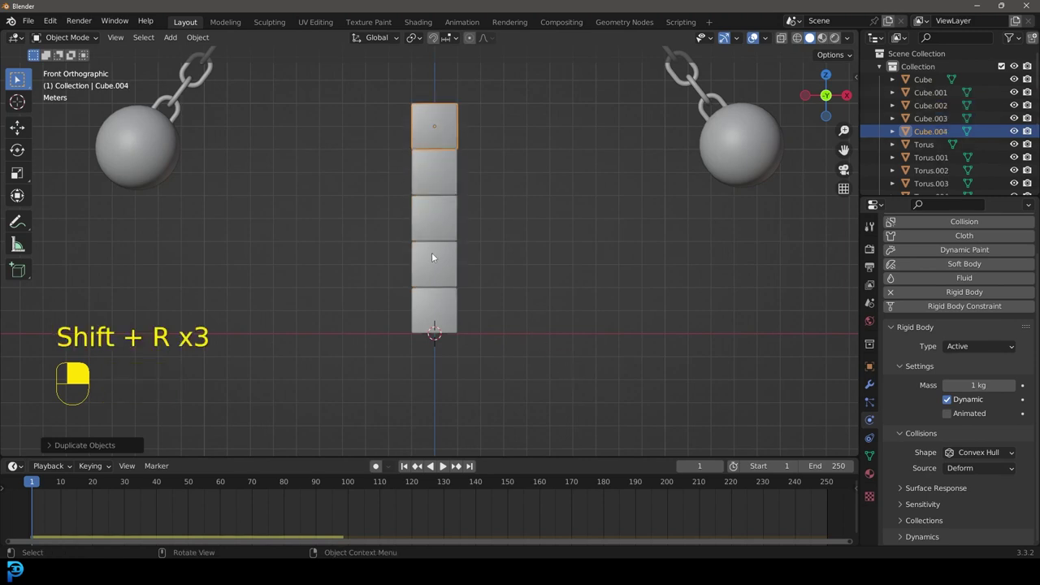
Step: In right view, duplicate the five-cube column 2 m along positive Y and repeat three times to form five adjacent columns
scroll(495, 309, "down", 2)
left_click_drag(475, 297, 395, 144)
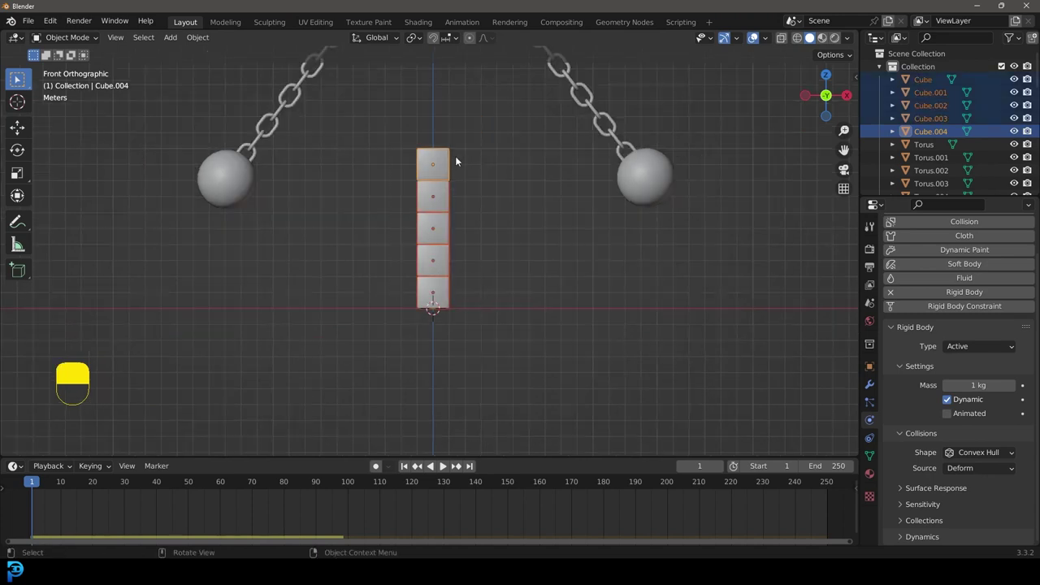
key("KP_3")
scroll(449, 157, "up", 2)
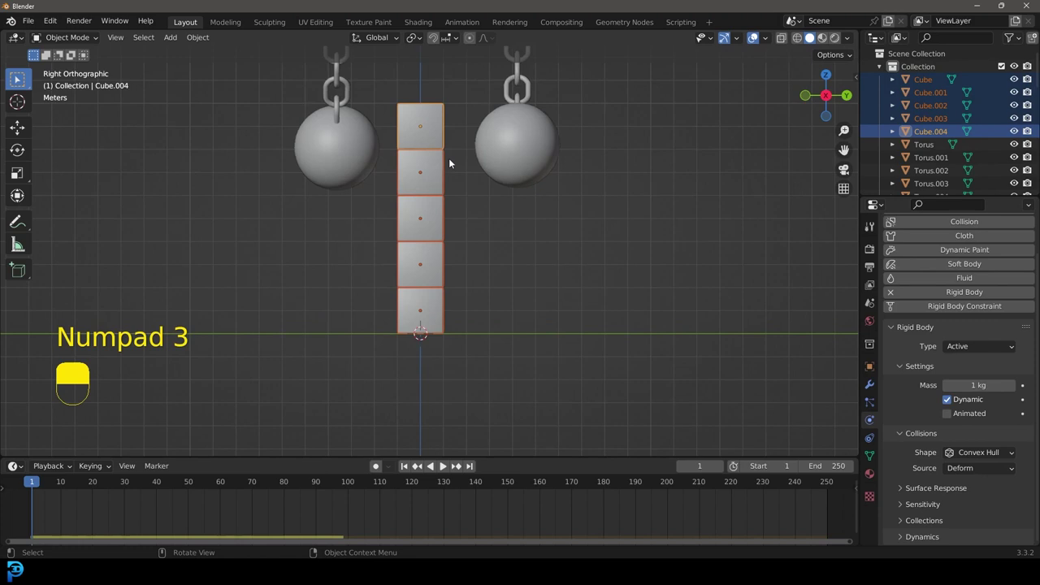
key("shift+d")
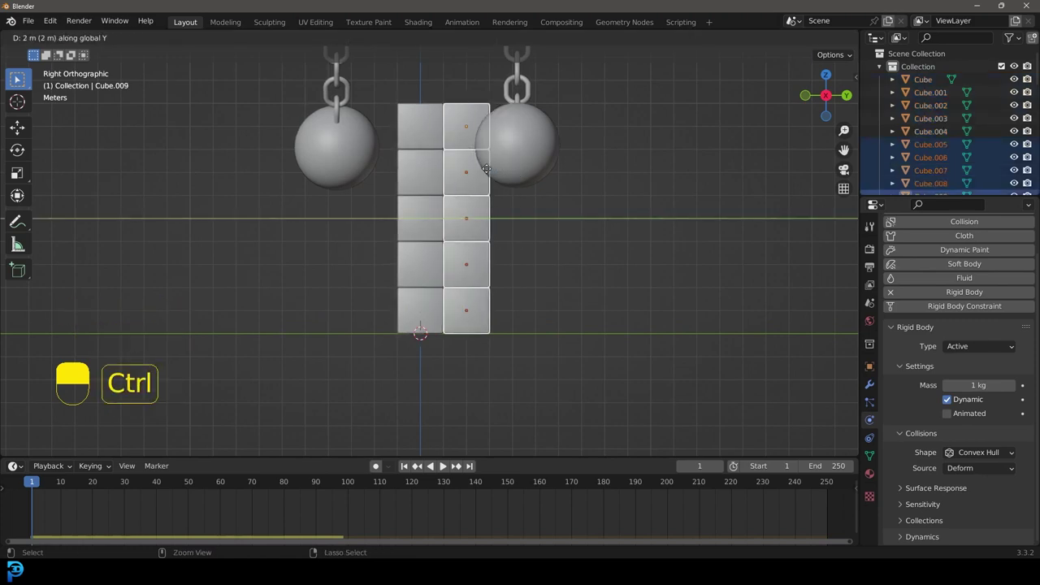
left_click(490, 173)
key("shift+r")
key("shift+r")
key("shift+r")
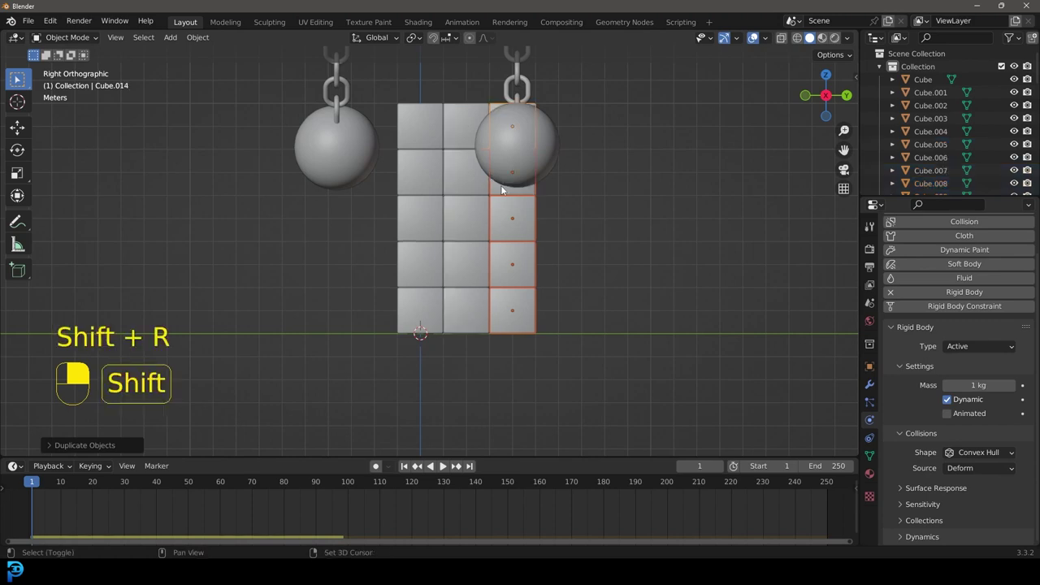
Step: Duplicate the column at the origin to its adjacent negative Y side and repeat twice, widening the wall to eight columns
left_click_drag(414, 316, 414, 83)
key("shift+d")
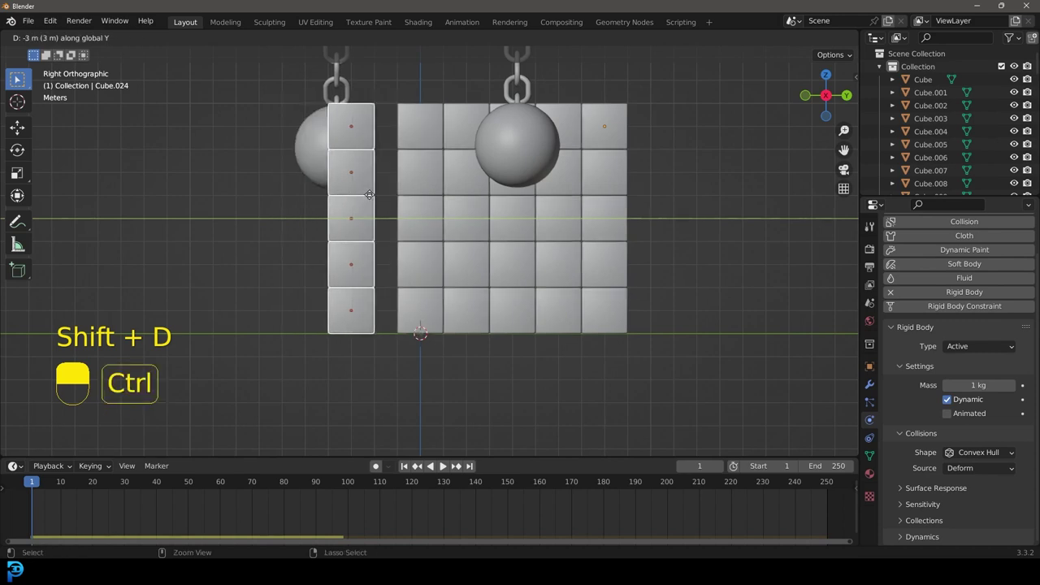
left_click(378, 201)
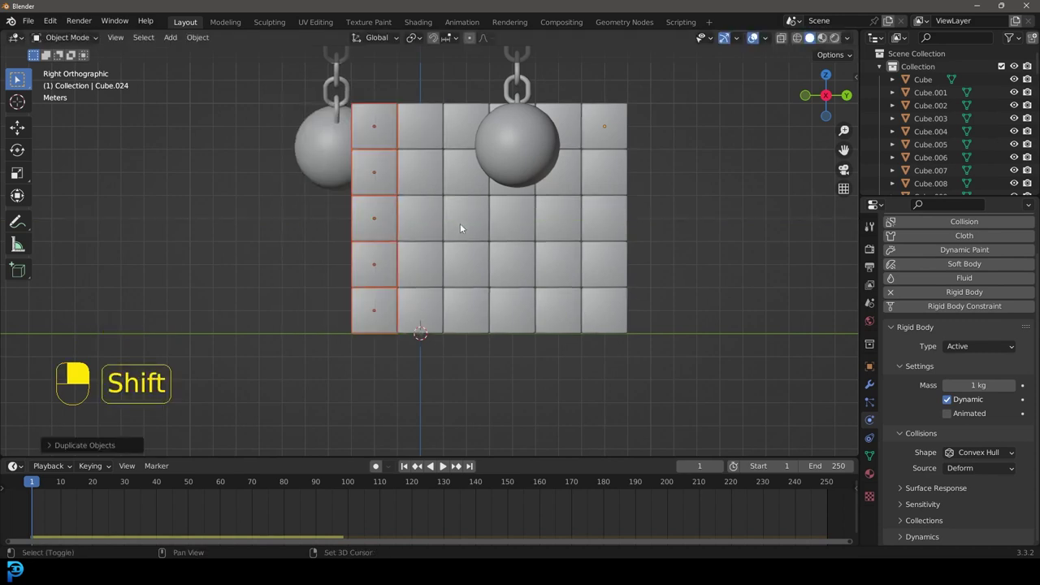
key("shift+r")
key("shift+r")
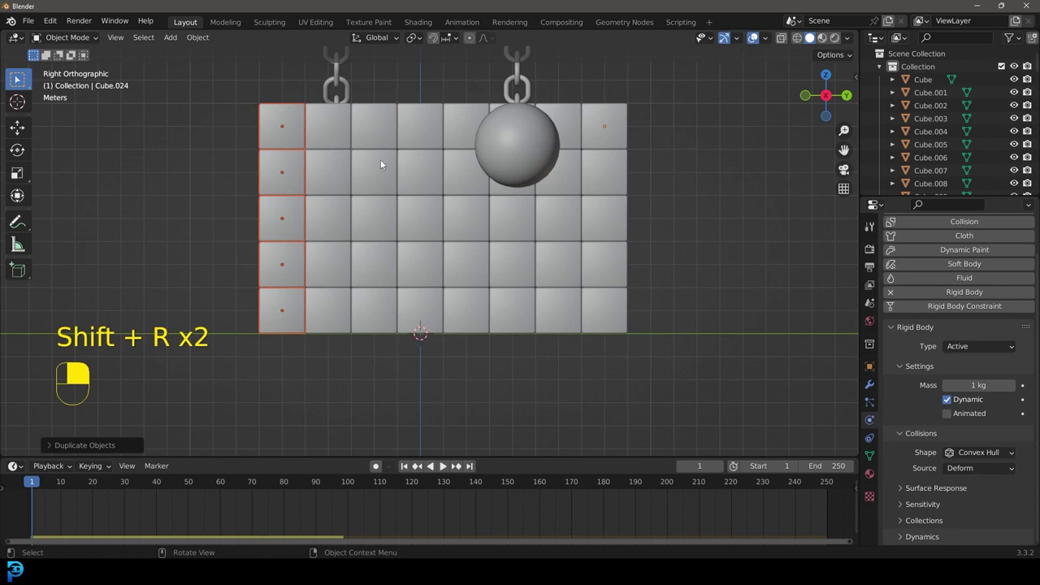
Step: View the cube wall in perspective, briefly play the simulation, and return to frame 1
middle_click_drag(305, 106, 496, 241)
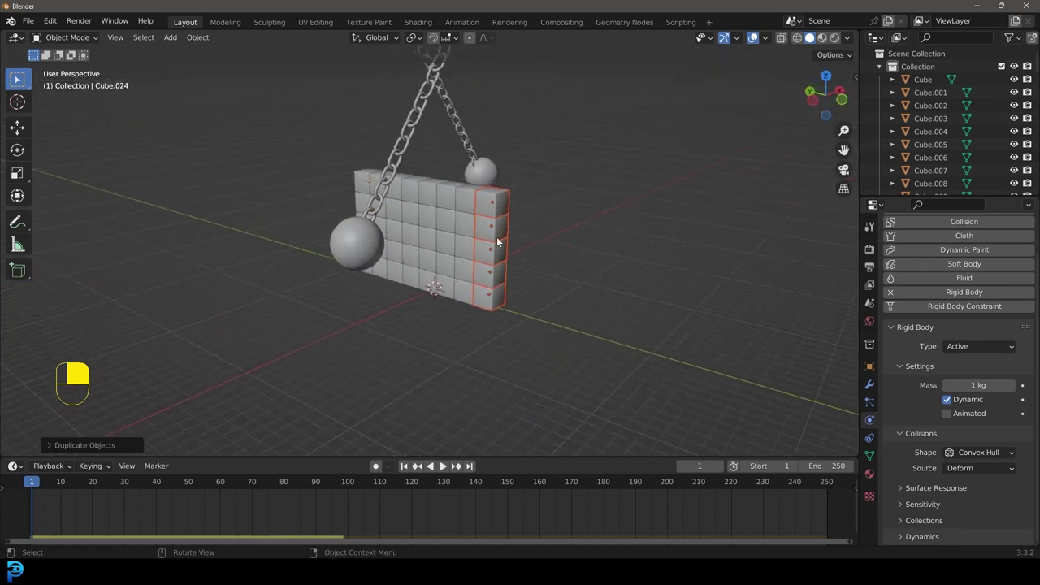
key("space")
key("space")
key("shift+Left")
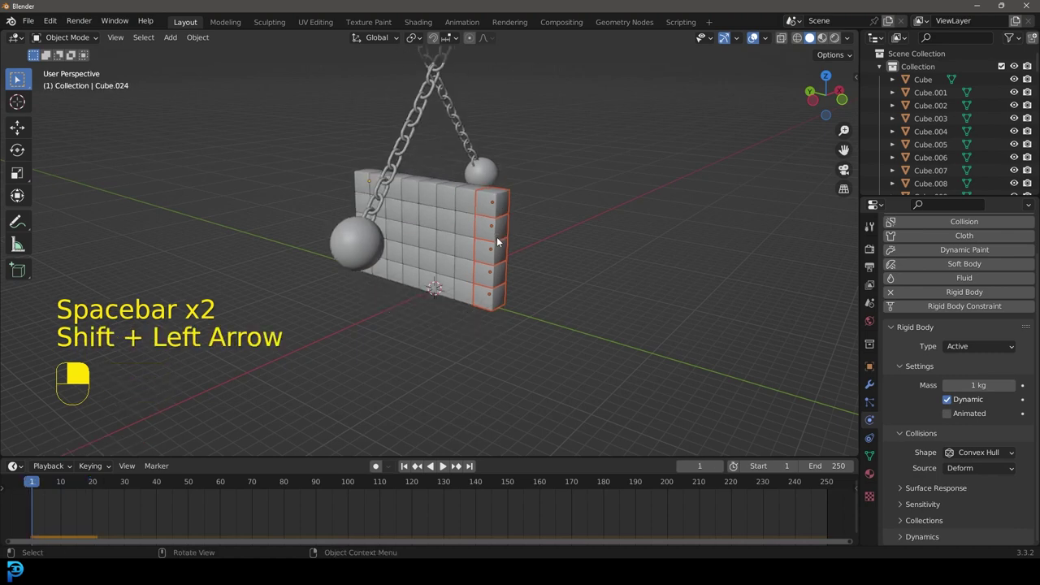
Step: Add a plane at the wall's base, scale it up into a large floor, and apply its scale
key("shift+a")
mouse_move(494, 239)
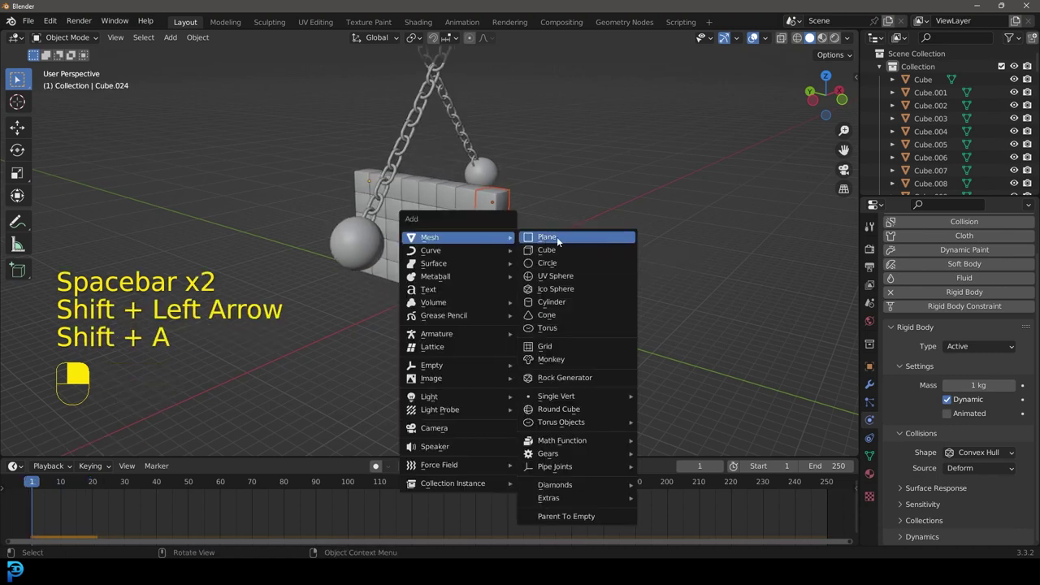
left_click(544, 238)
scroll(427, 276, "down", 6)
key("s")
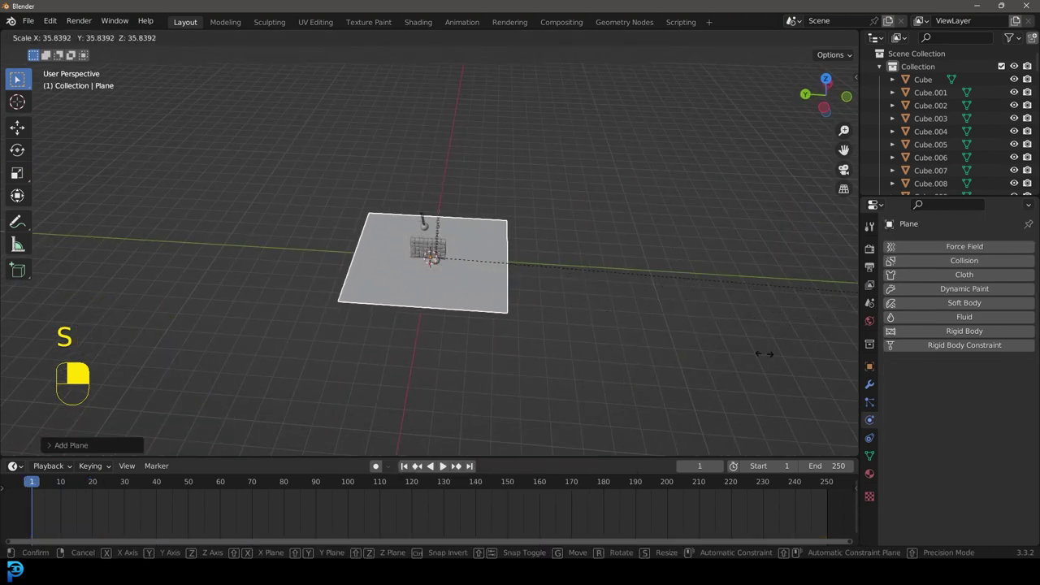
left_click(77, 317)
scroll(529, 290, "up", 4)
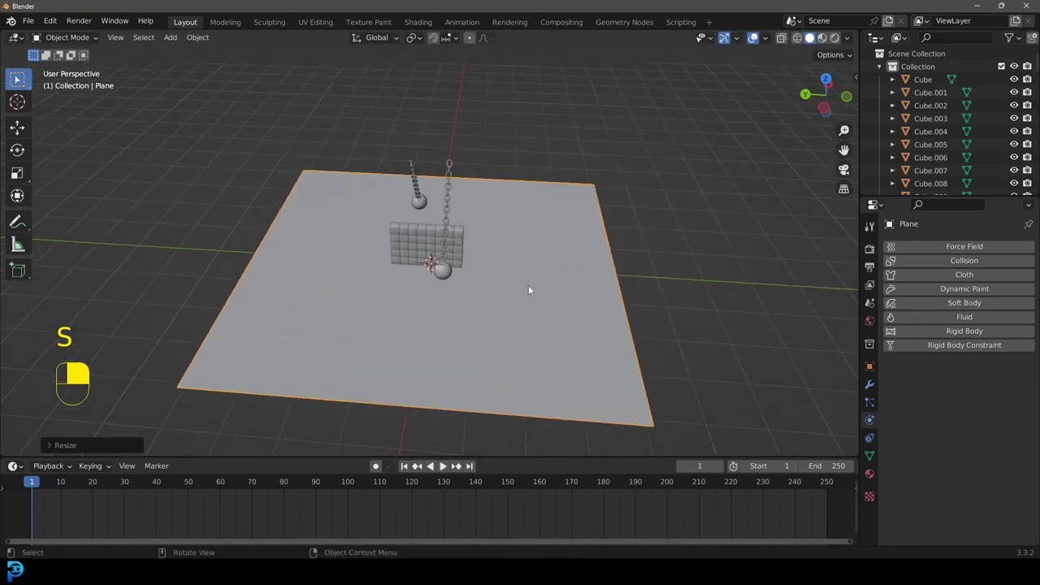
key("ctrl+a")
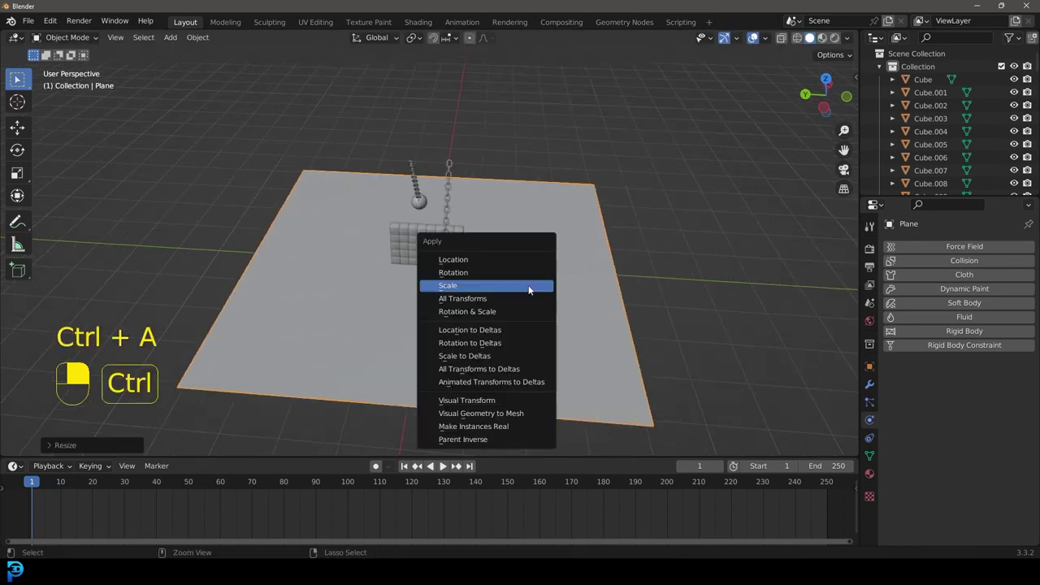
left_click(457, 288)
Step: Extrude the floor plane's back edge about 51 m straight up along Z to form a back wall
middle_click_drag(576, 285, 551, 266)
key("Tab")
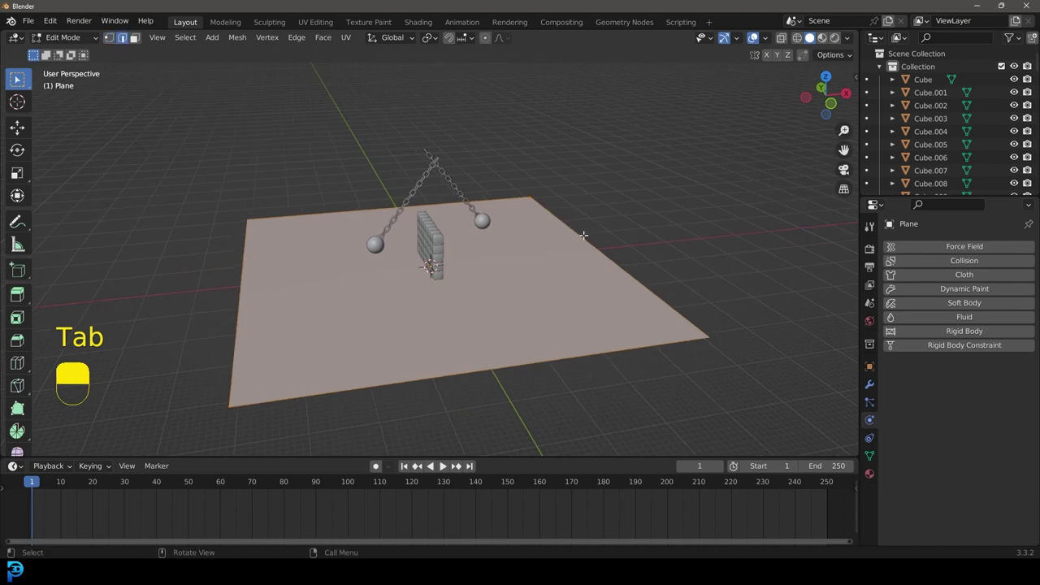
left_click(395, 200)
middle_click_drag(394, 200, 363, 155)
scroll(388, 191, "up", 1)
key("KP_1")
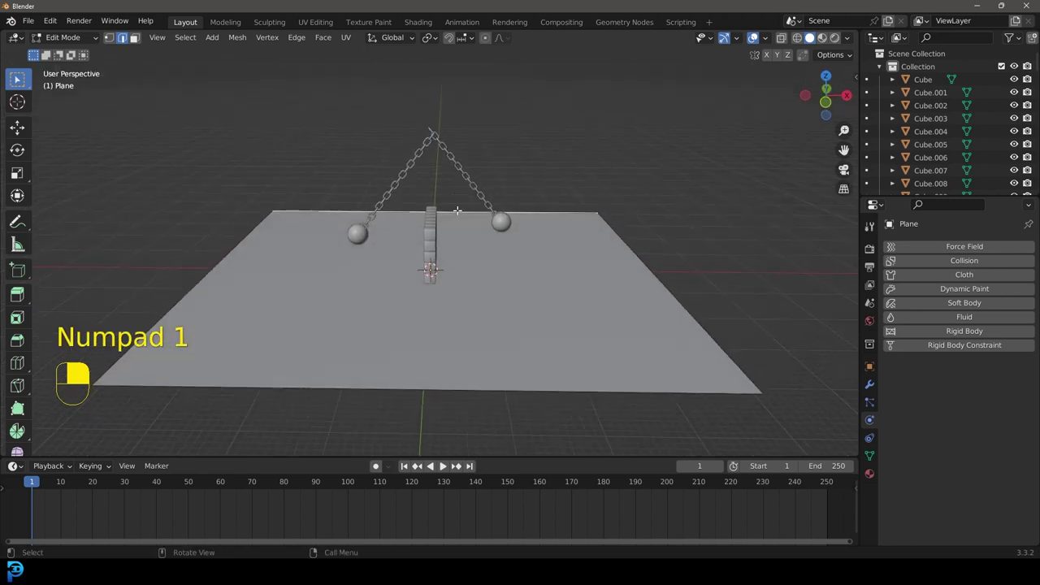
key("e")
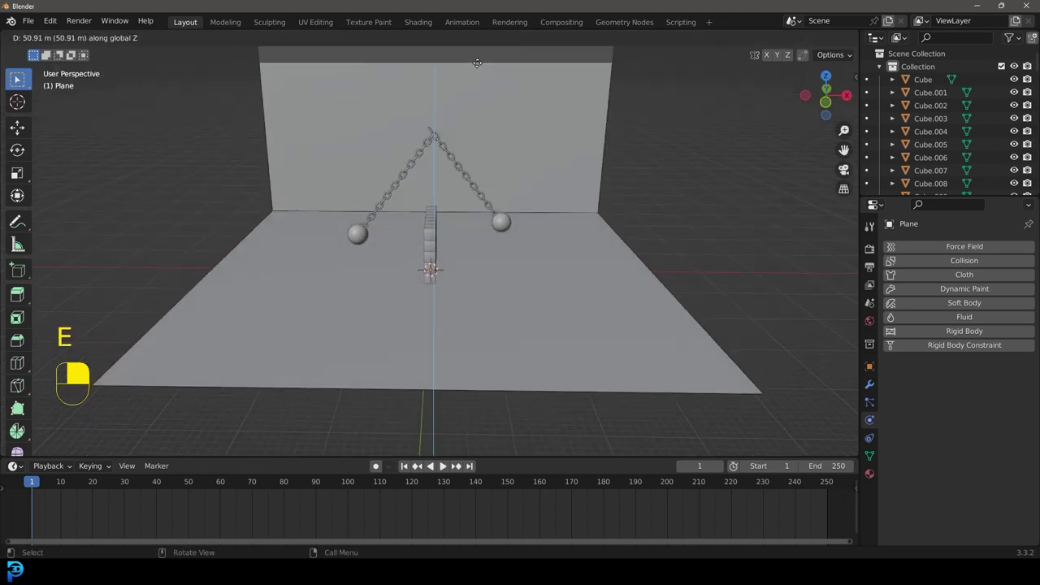
left_click(477, 63)
Step: Bevel the edge where the floor meets the back wall into a wide rounded curve, then return to Object Mode
scroll(458, 163, "down", 2)
middle_click_drag(573, 191, 489, 204)
left_click(490, 204)
middle_click_drag(579, 236, 504, 211, "shift")
scroll(504, 211, "up", 3)
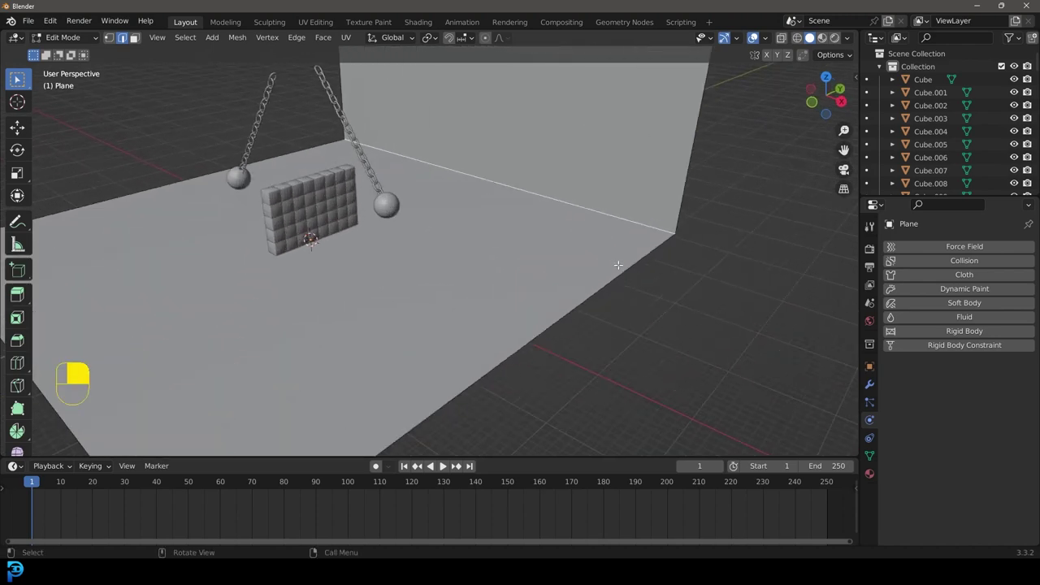
key("ctrl+b")
left_click(693, 339)
key("Tab")
middle_click_drag(555, 172, 435, 200)
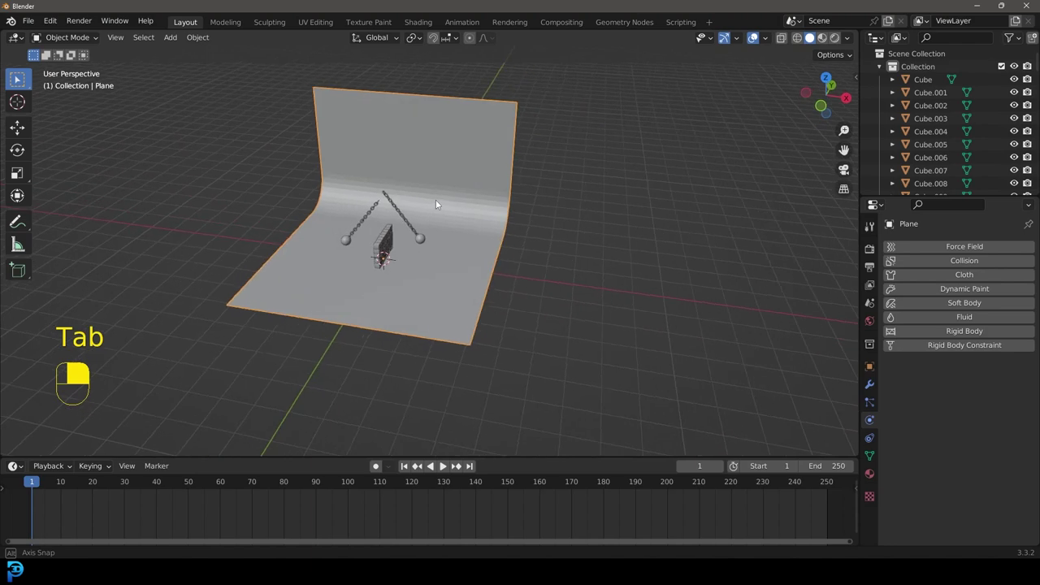
Step: Enlarge the curved backdrop with its scale applied, and shade it smooth
key("s")
left_click(507, 212)
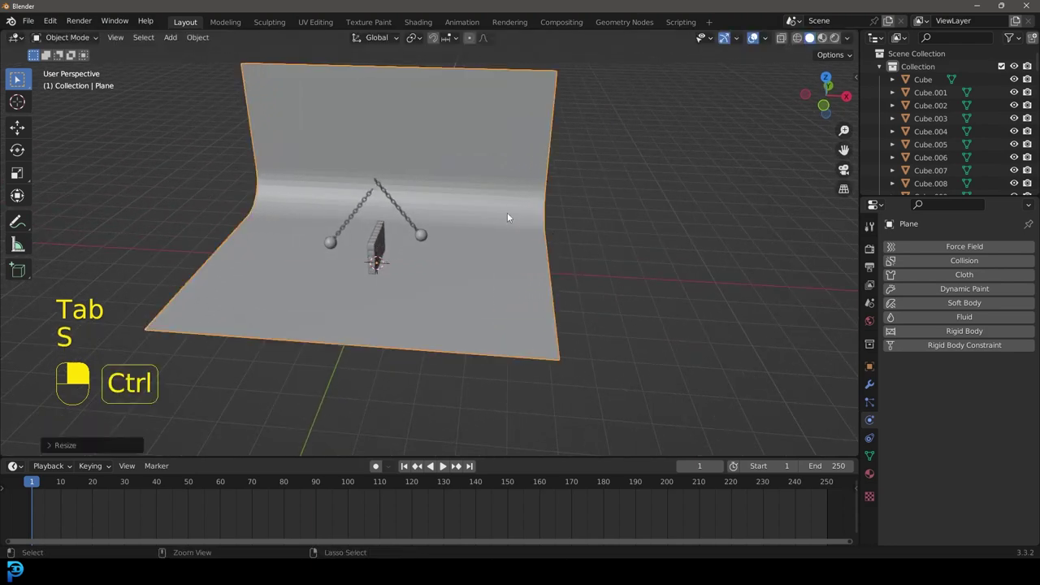
key("ctrl+a")
left_click(450, 213)
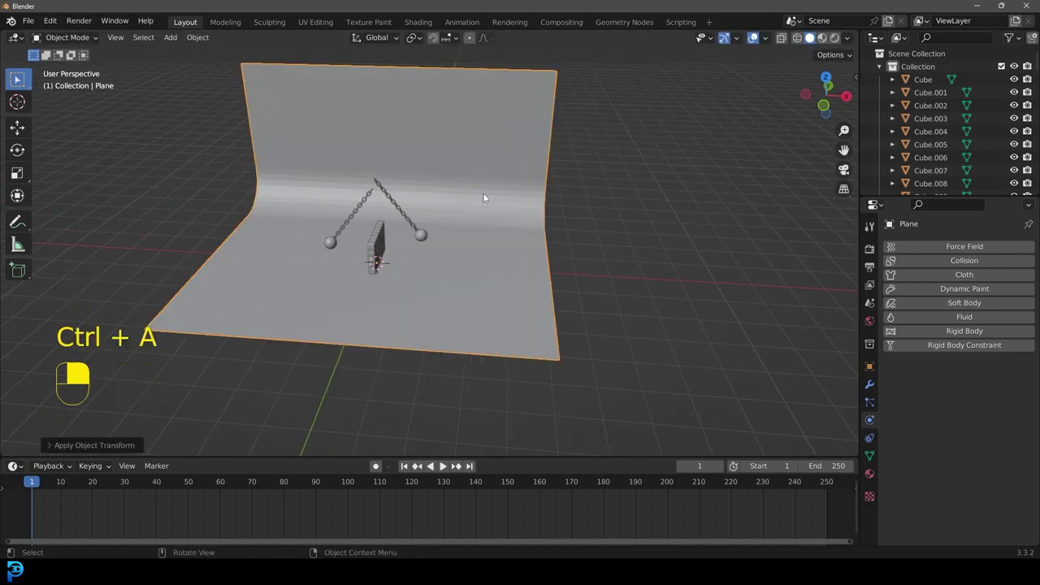
right_click(463, 174)
left_click(428, 172)
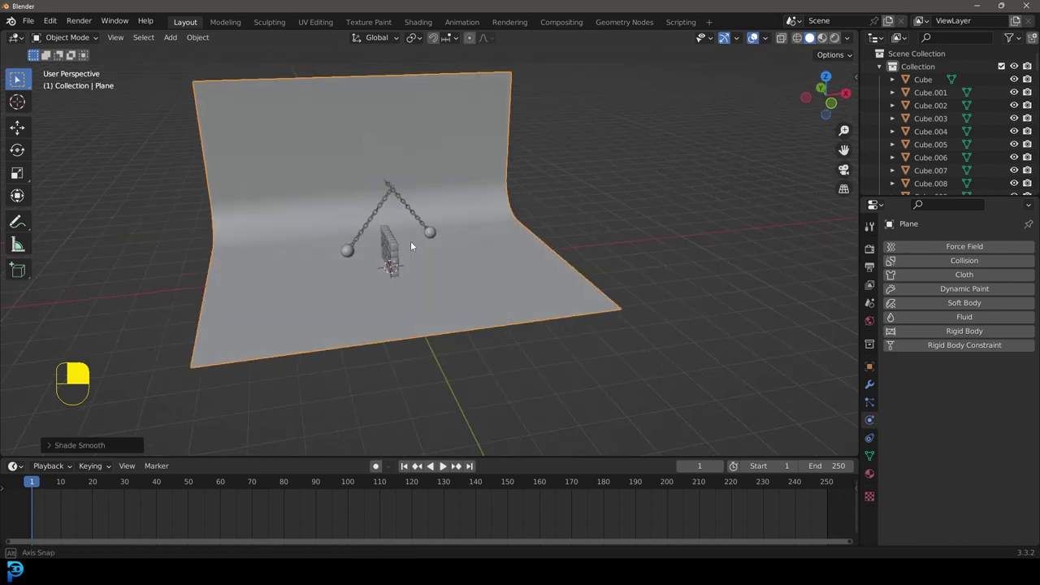
Step: Make the backdrop a passive rigid body with the Mesh collision shape
scroll(382, 260, "up", 4)
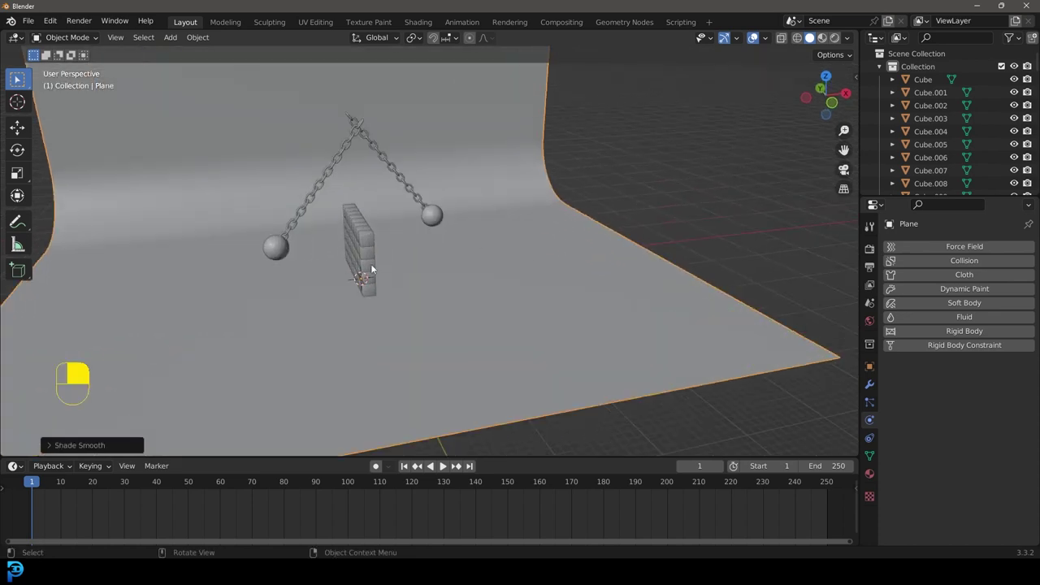
left_click(955, 331)
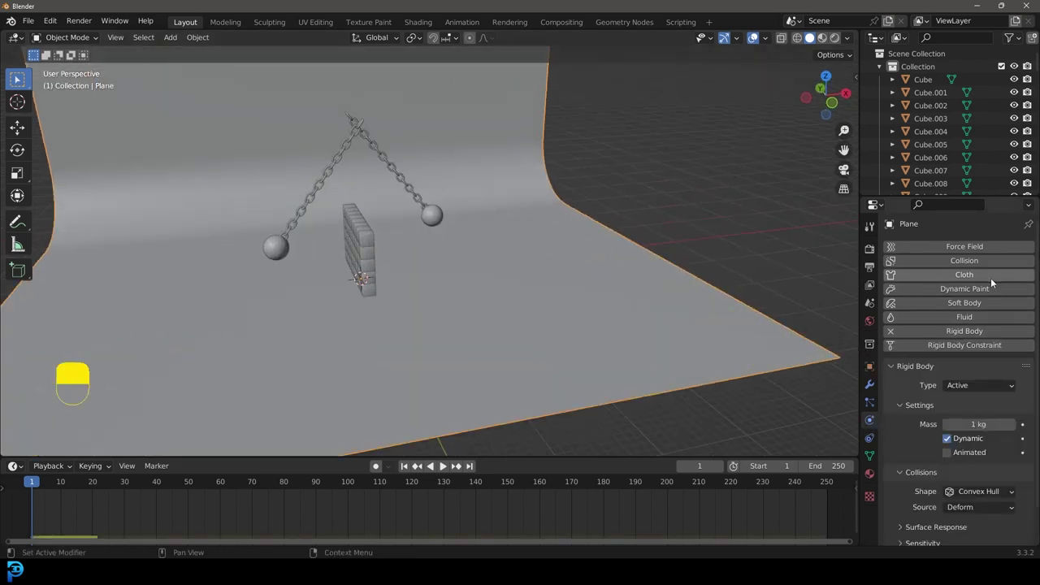
left_click(961, 386)
left_click(968, 414)
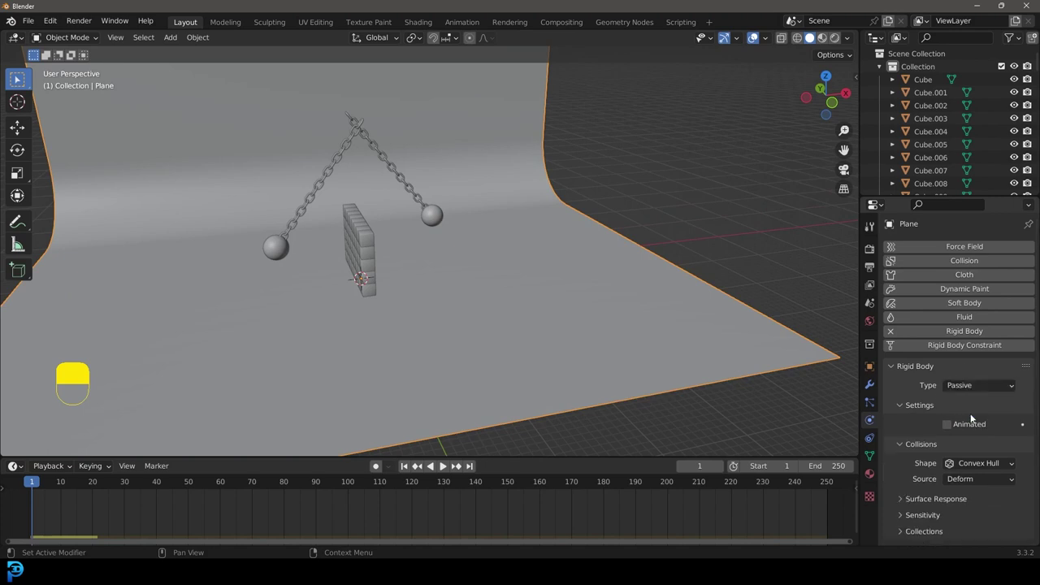
left_click(976, 464)
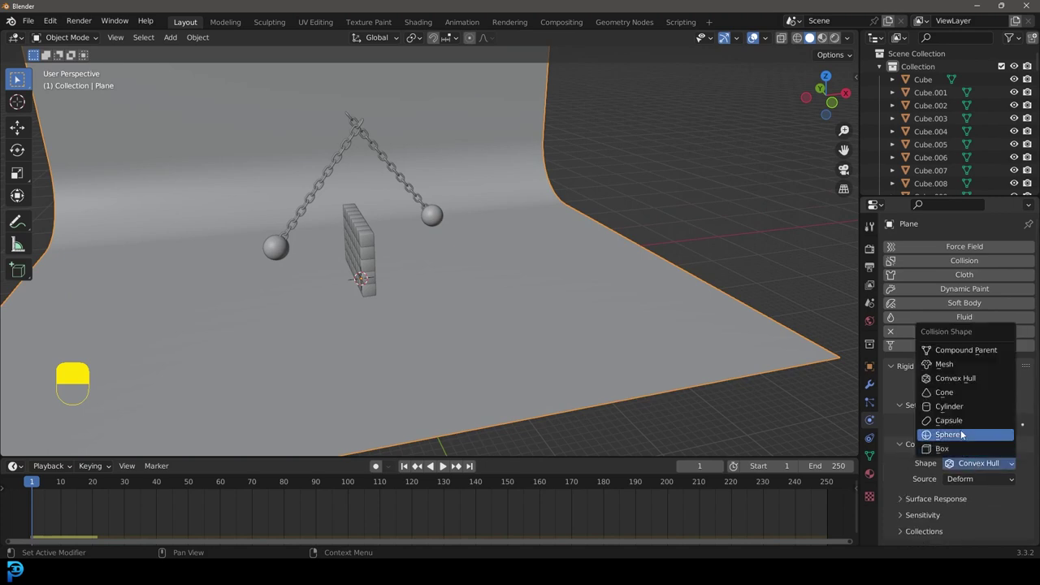
left_click(965, 366)
Step: Save the project to the Desktop as "wrecking ball"
scroll(638, 306, "down", 5)
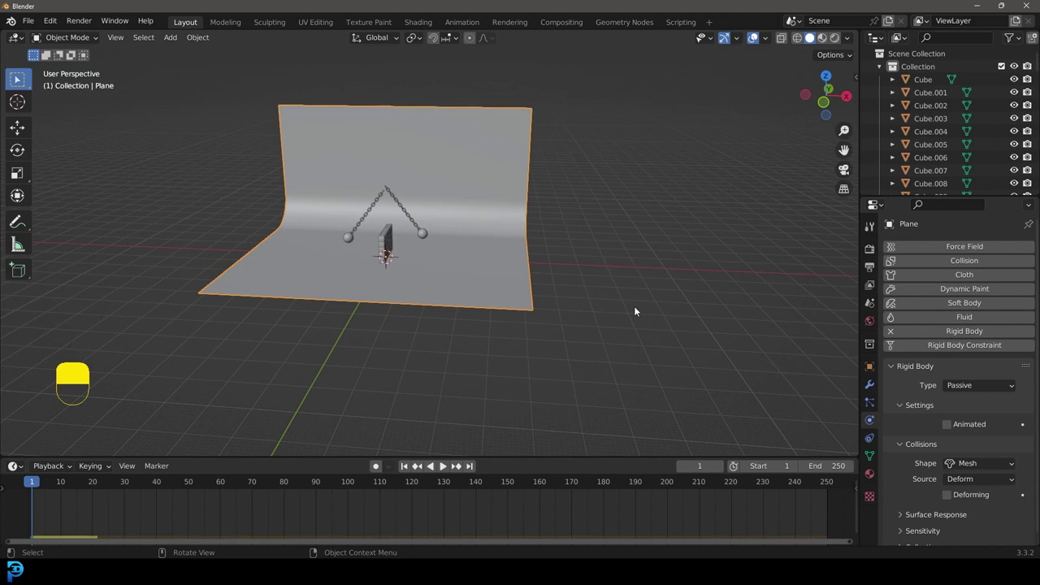
key("ctrl+s")
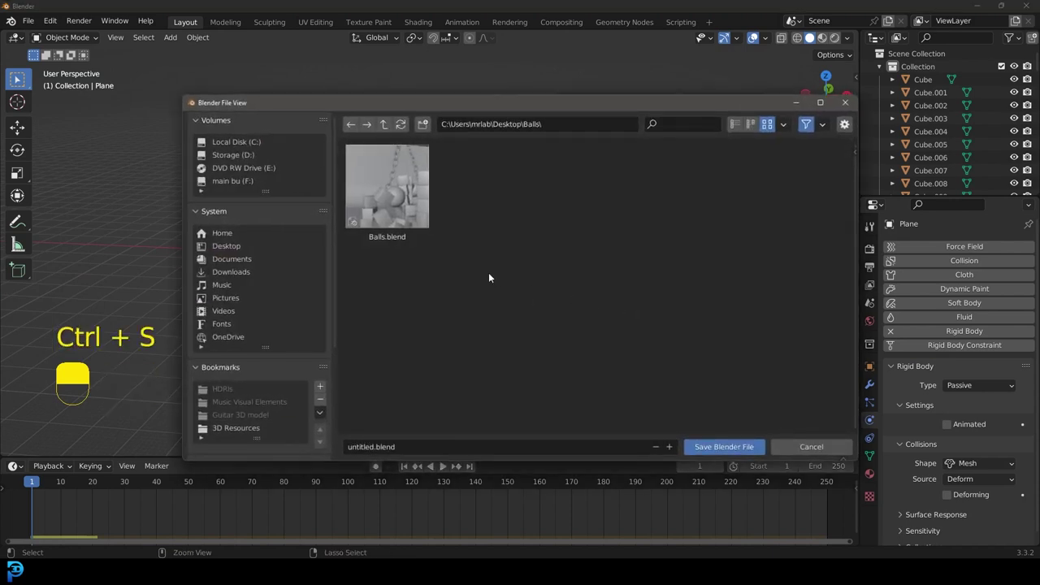
left_click(226, 245)
left_click(381, 446)
type("wrecking ball")
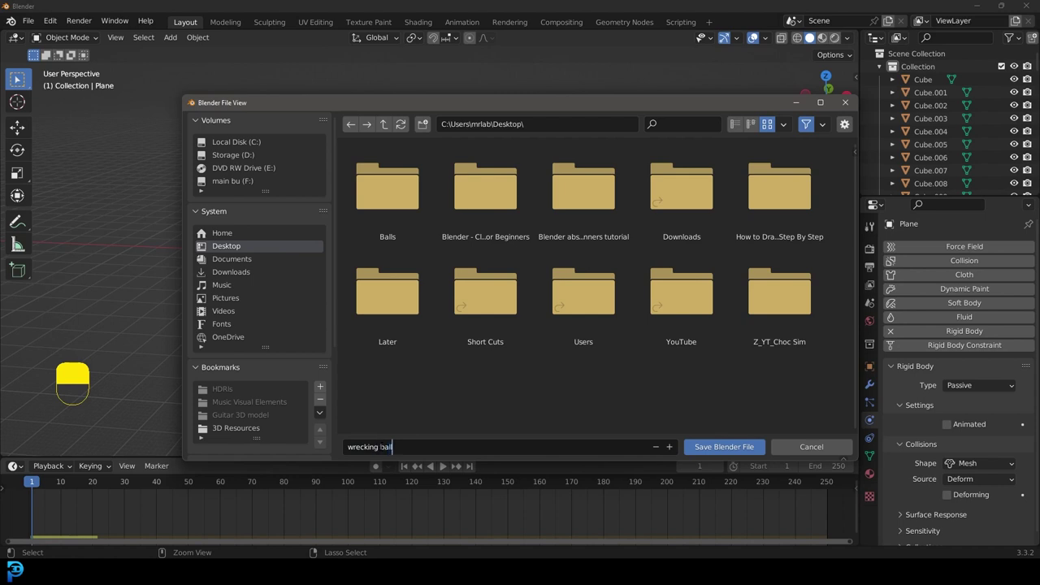
key("Return")
left_click(711, 447)
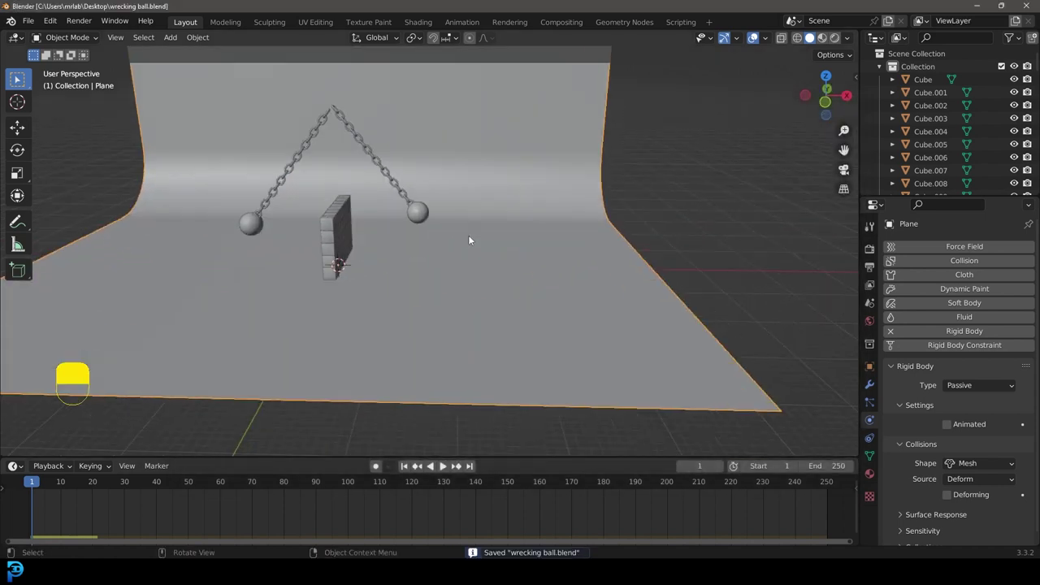
Step: Play the simulation in front view, examine the wall's collision up close in perspective, and return to frame 1
key("KP_1")
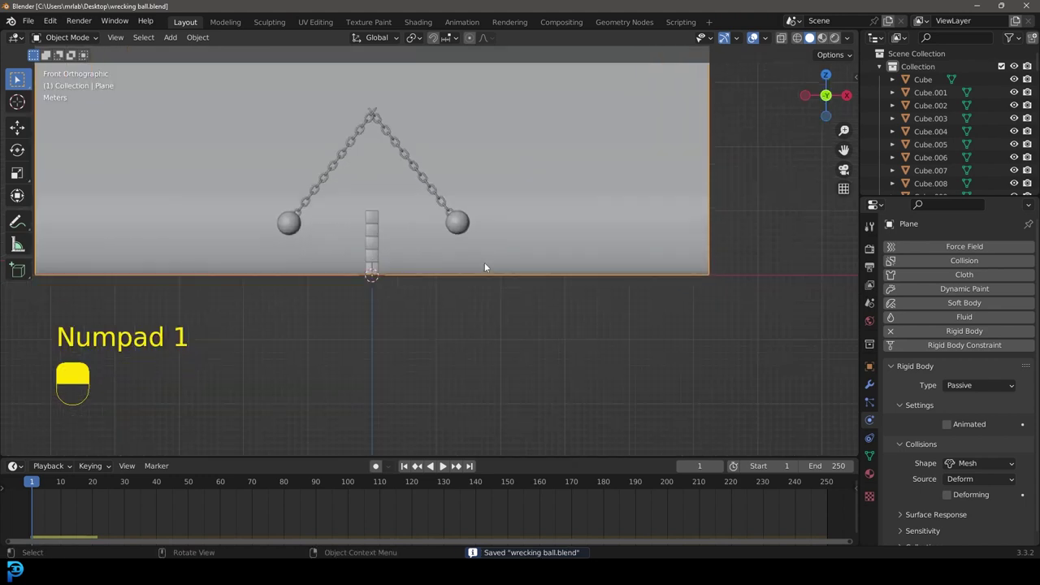
key("space")
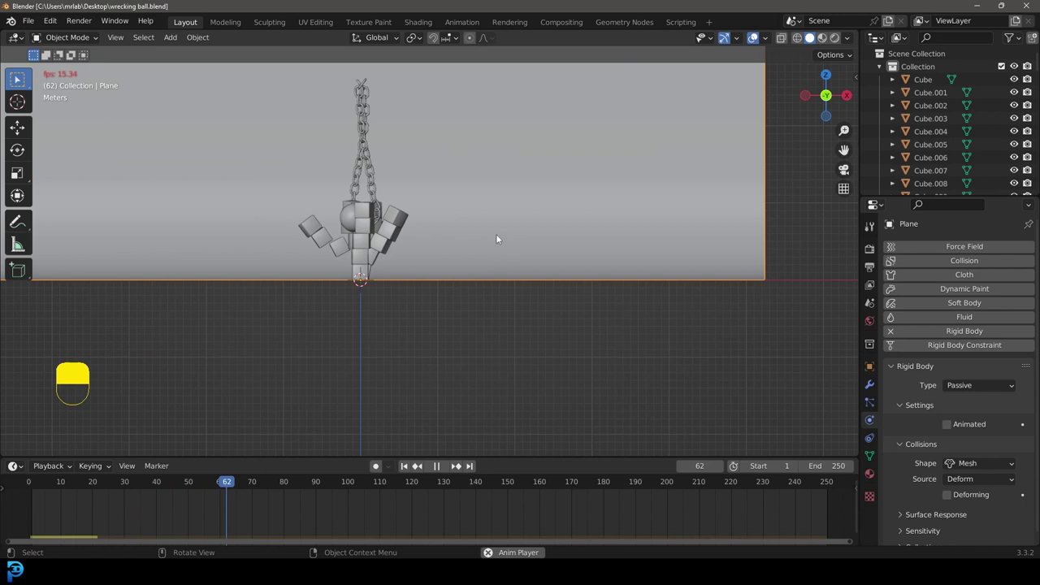
key("space")
middle_click_drag(408, 242, 485, 235)
scroll(485, 236, "up", 2)
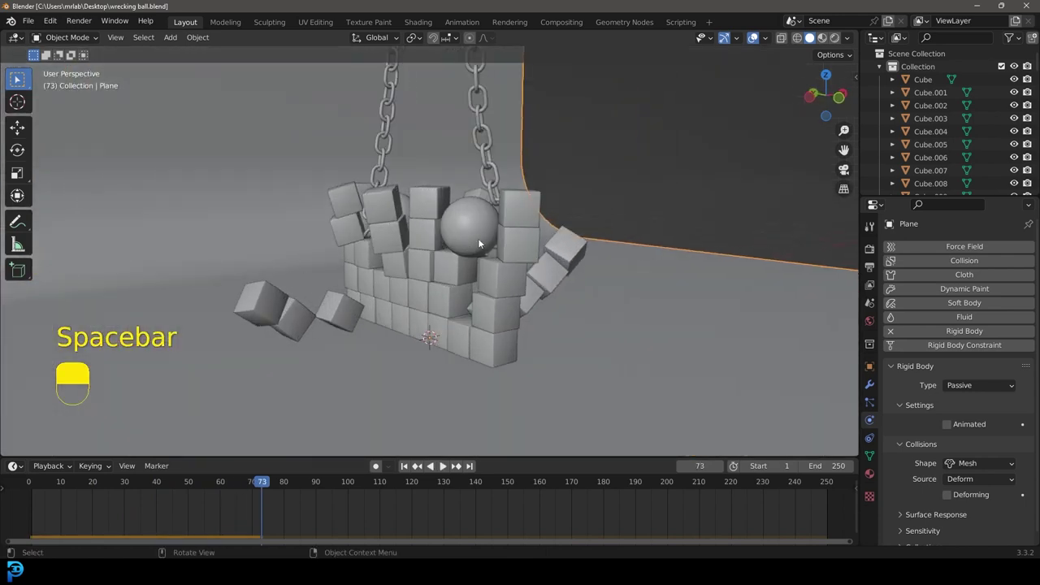
key("shift+Left")
Step: Set the rigid-body mass of both wrecking balls to 10 kg
left_click(264, 241)
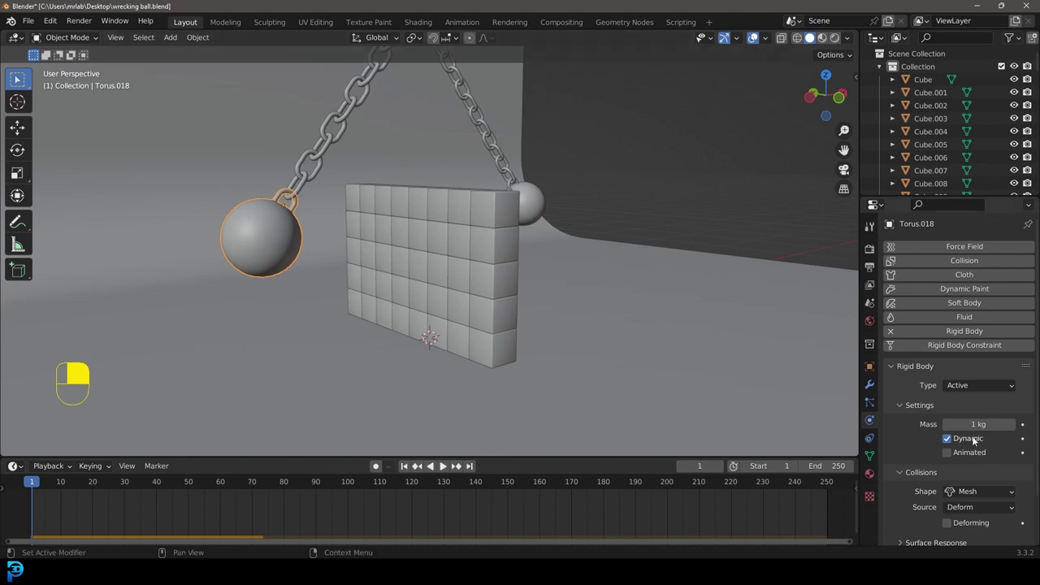
type("10")
key("Return")
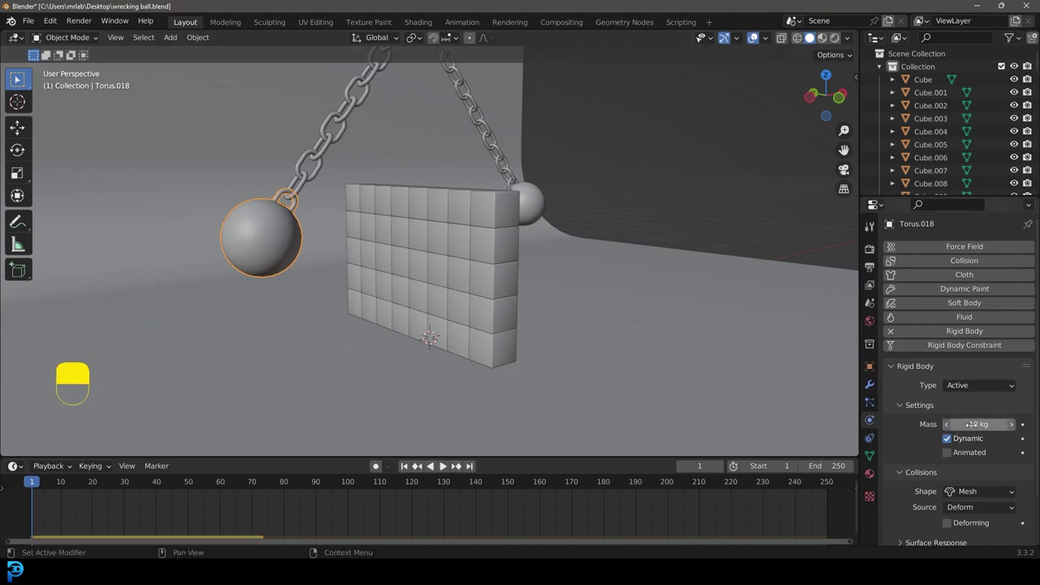
middle_click_drag(538, 203, 627, 222)
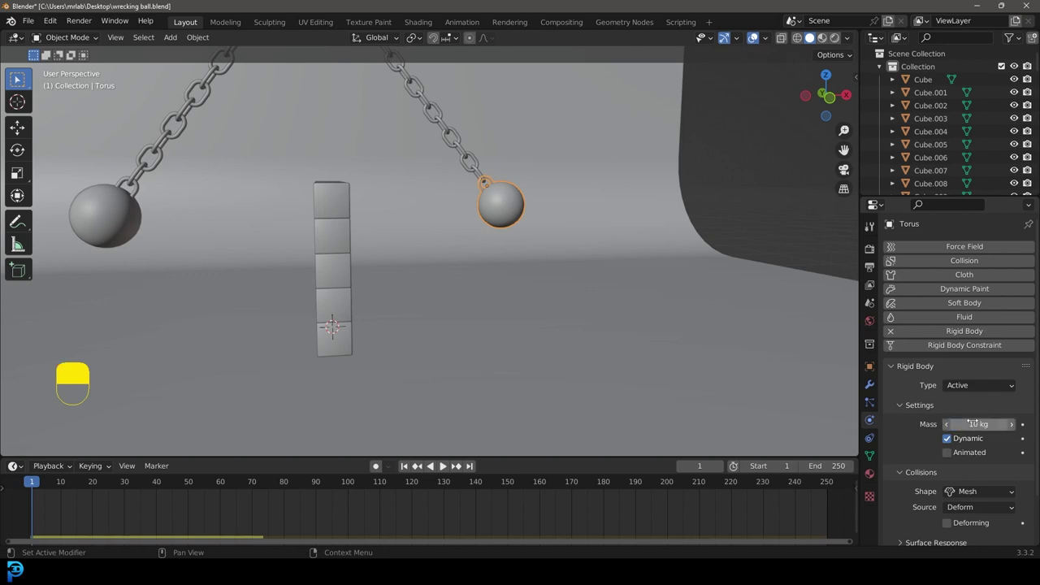
Step: Play the simulation from frame 1 with the heavier balls, once from afar and once close to the wall
key("shift+Left")
scroll(540, 172, "down", 5)
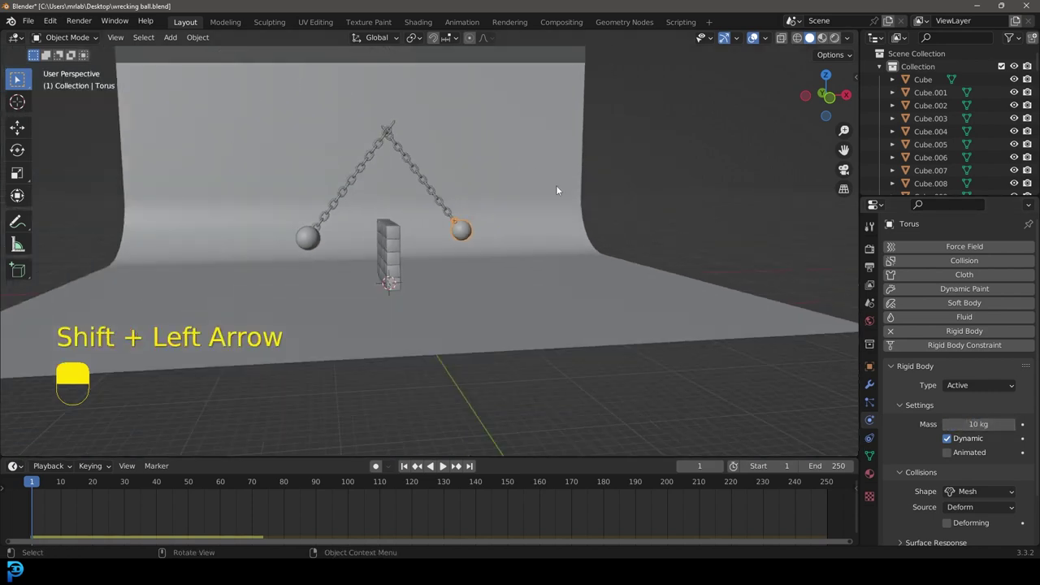
key("space")
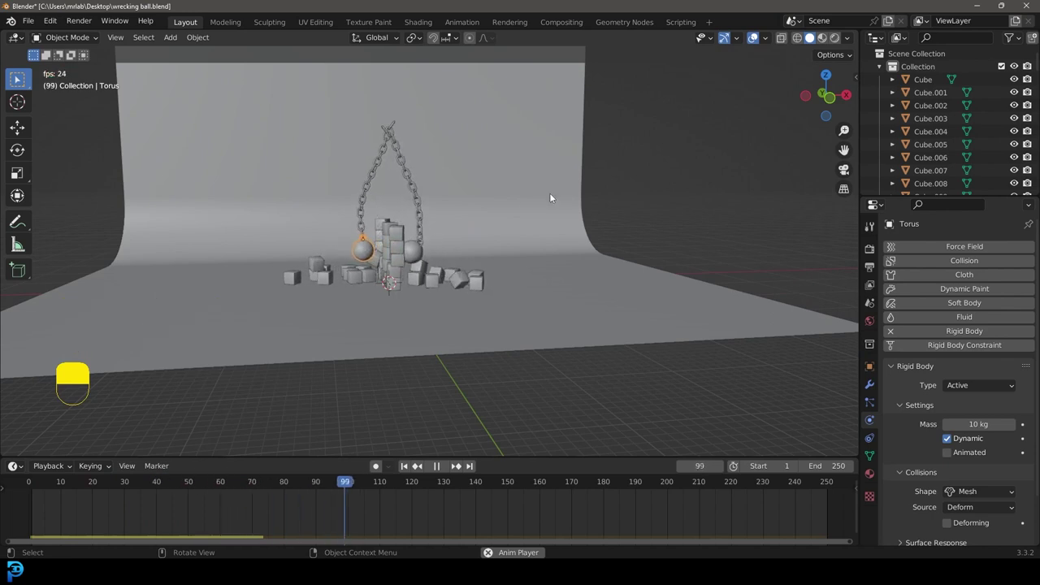
key("space")
middle_click_drag(549, 192, 395, 220)
scroll(395, 220, "up", 5)
key("shift+Left")
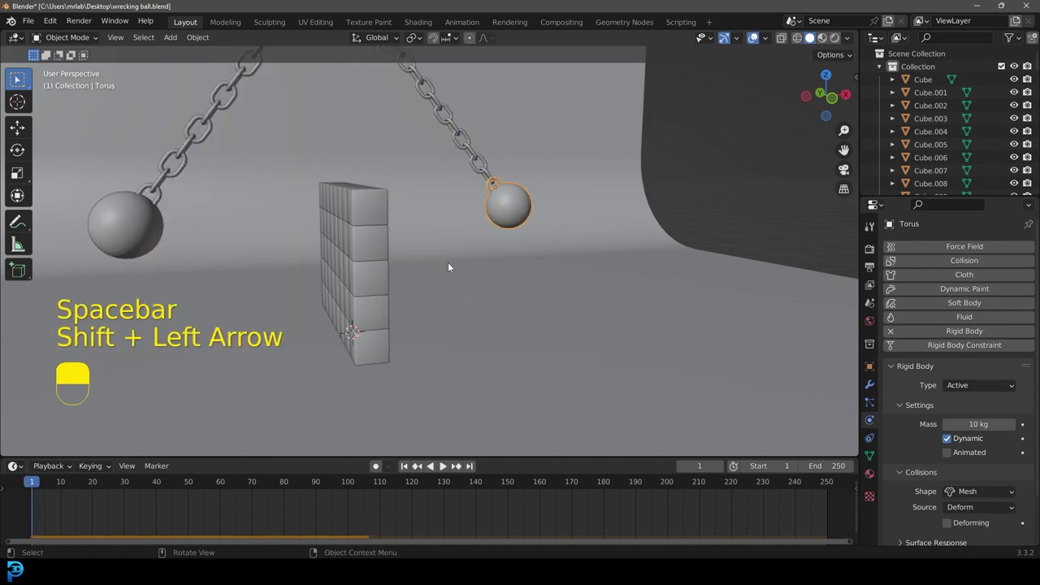
key("space")
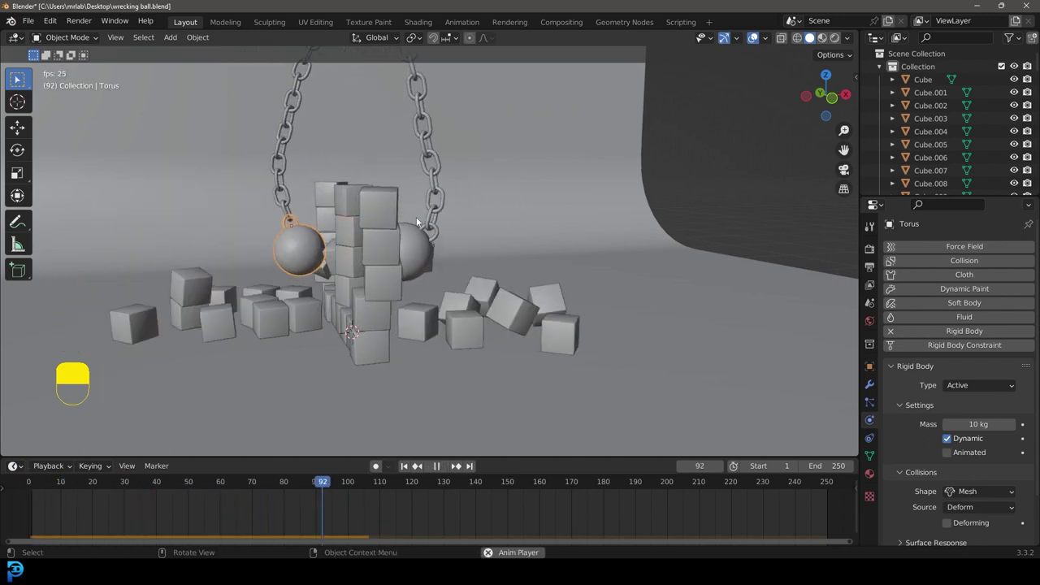
key("space")
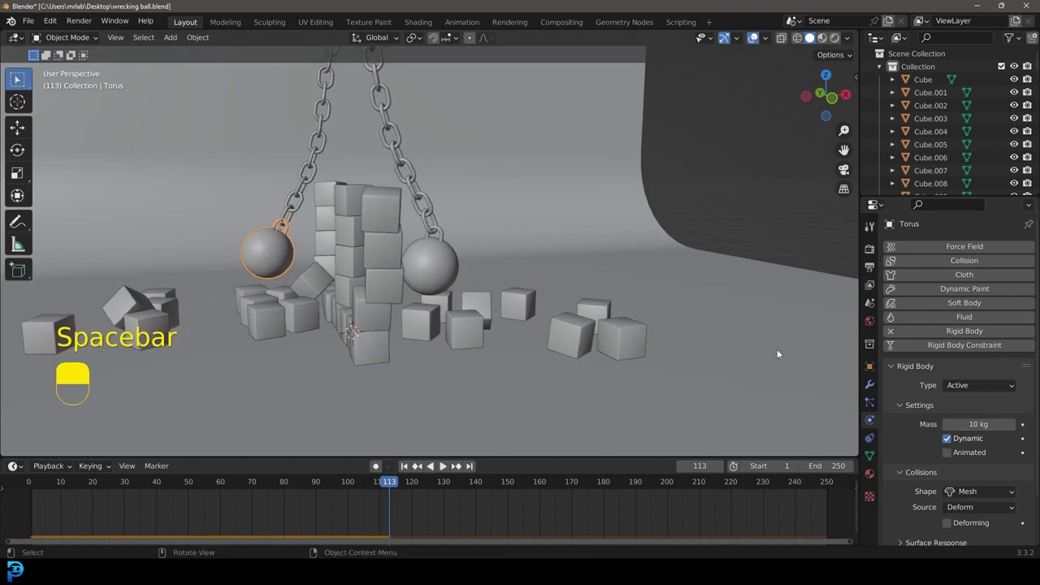
Step: Set the scene's Rigid Body World speed to 2 and return to frame 1
left_click(871, 303)
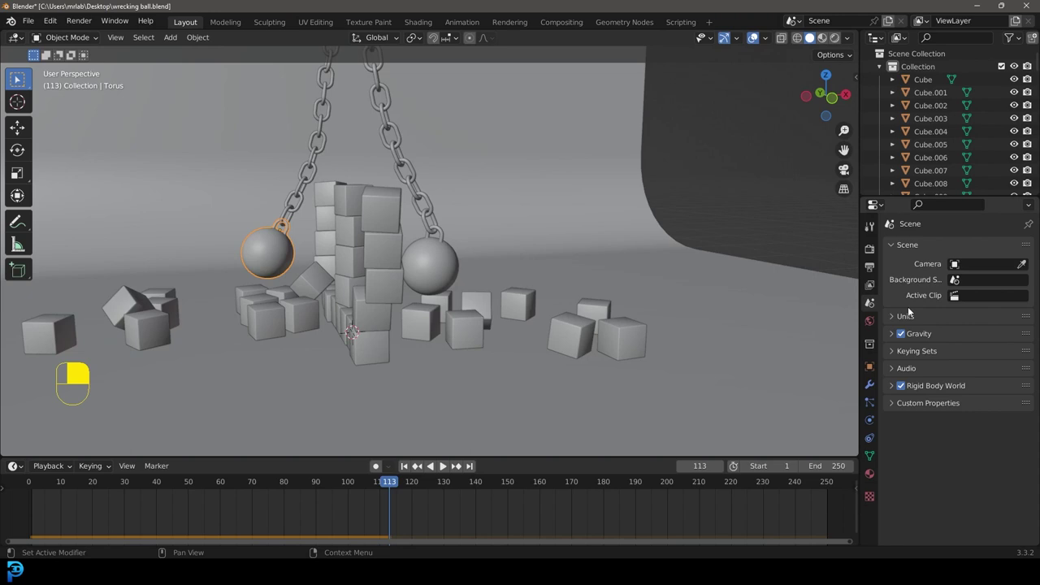
left_click(891, 386)
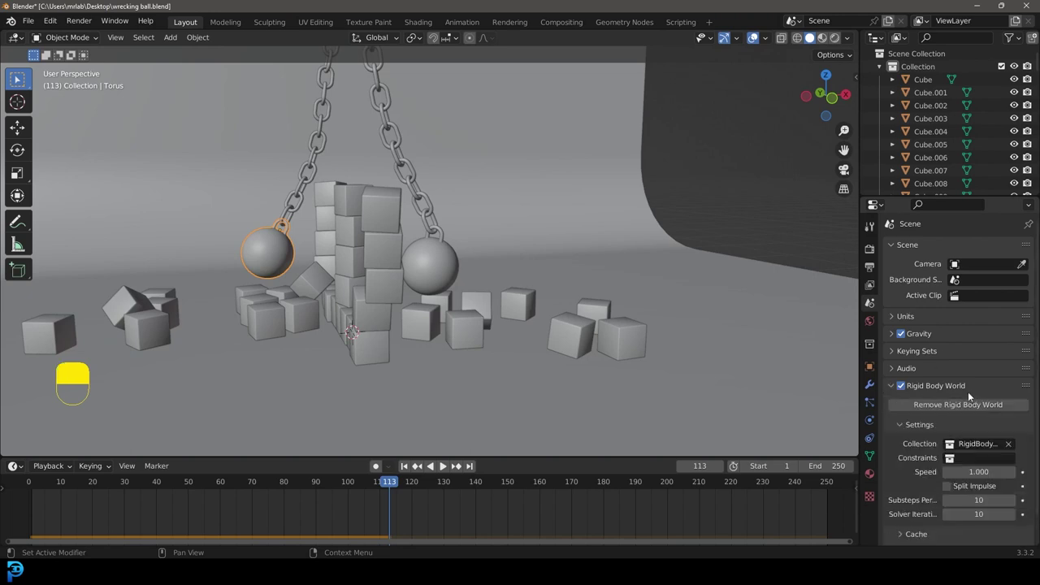
scroll(968, 423, "down", 2)
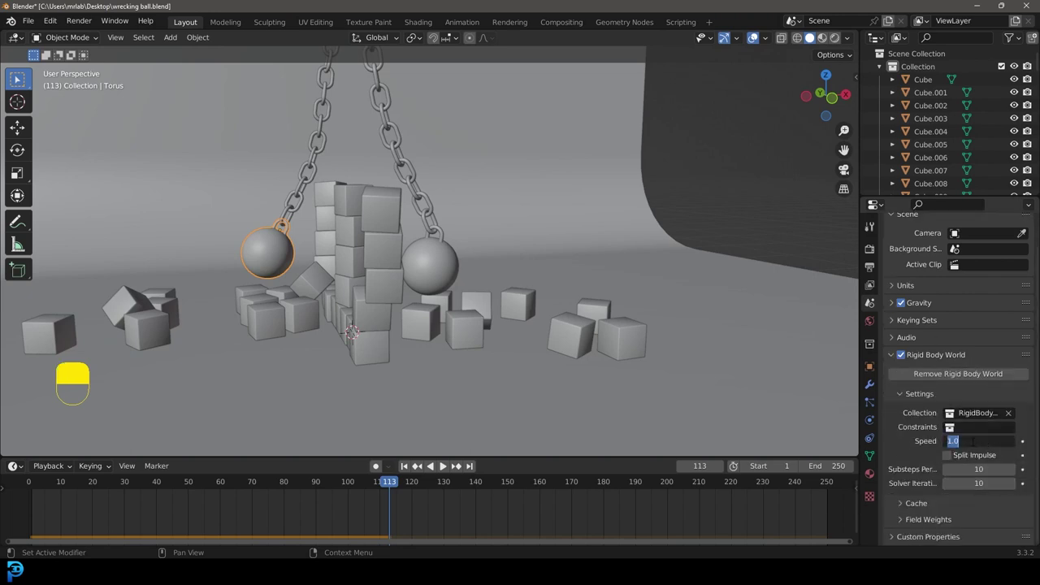
key("shift+Left")
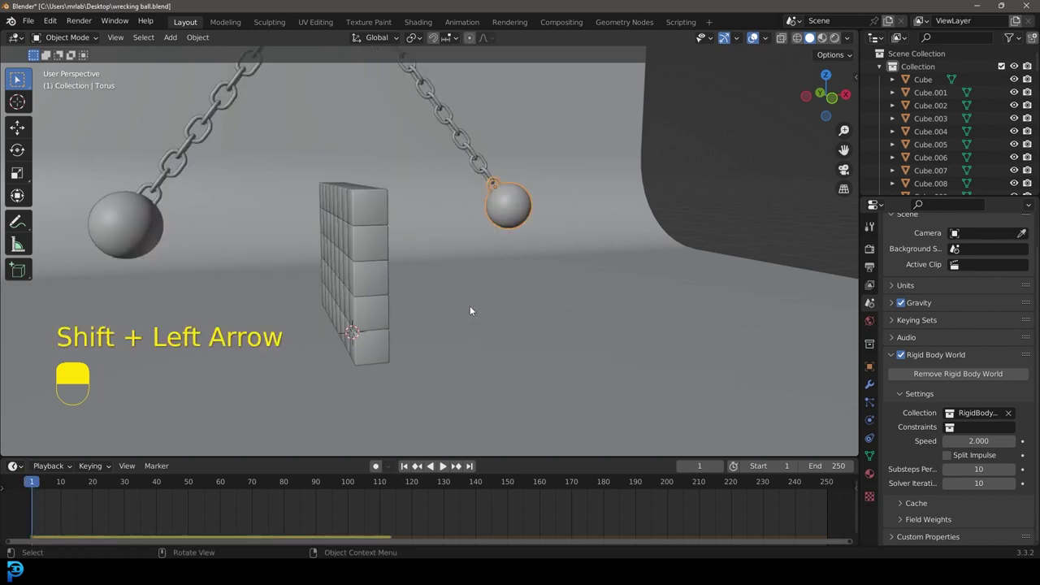
Step: Play the simulation from frame 1 at the doubled speed, then return to frame 1
key("space")
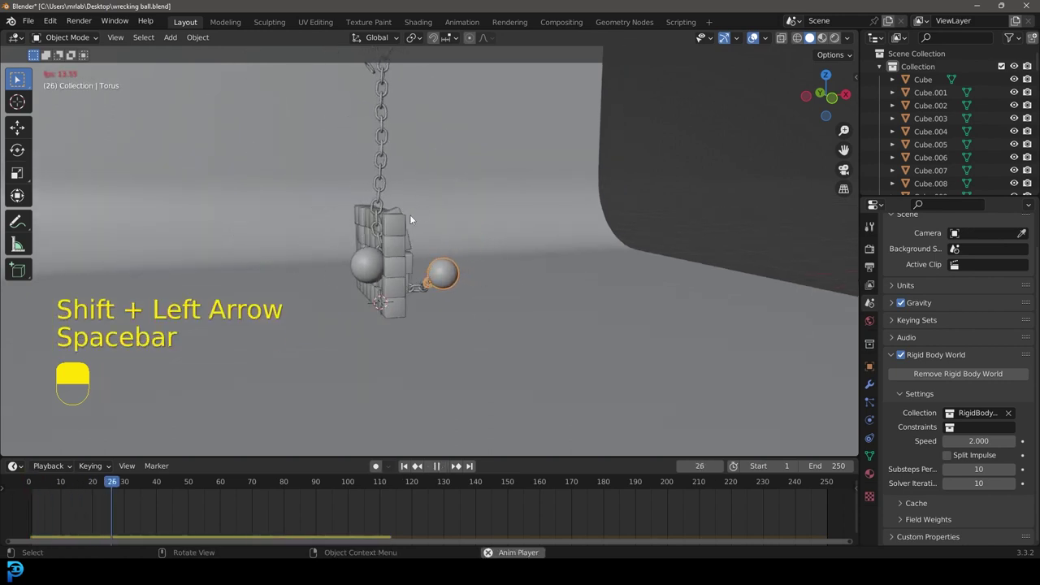
key("space")
key("shift+Left")
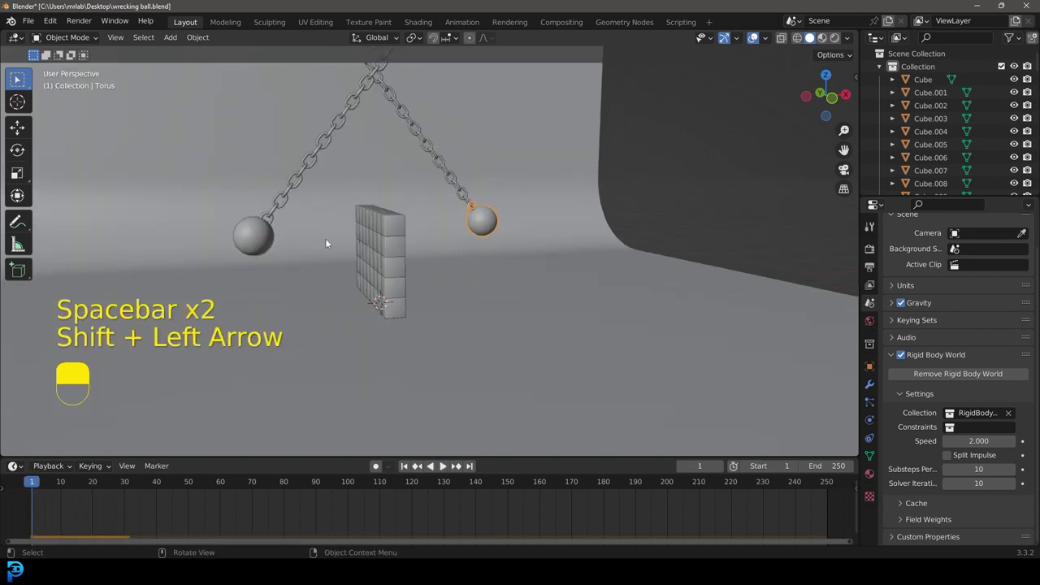
Step: Select the topmost link of both chains and adjust their mesh thickness with Shrink/Fatten in Edit Mode
middle_click_drag(321, 257, 335, 377, "shift")
scroll(288, 251, "up", 6)
left_click(262, 213)
middle_click_drag(262, 213, 334, 218)
left_click(268, 286, "shift")
left_click(362, 178, "shift")
key("Tab")
scroll(346, 187, "up", 3)
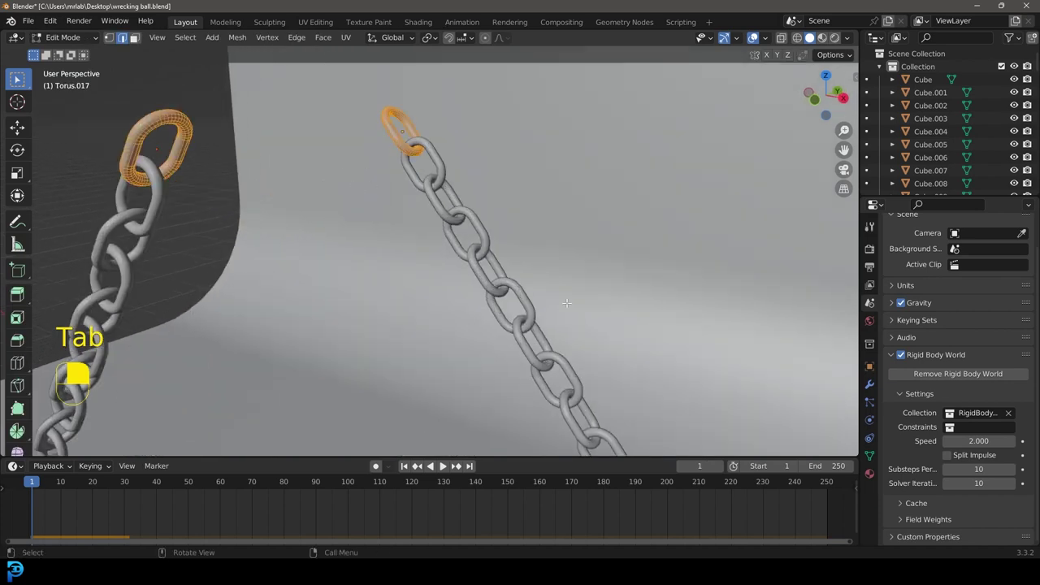
key("alt+s")
key("alt+s")
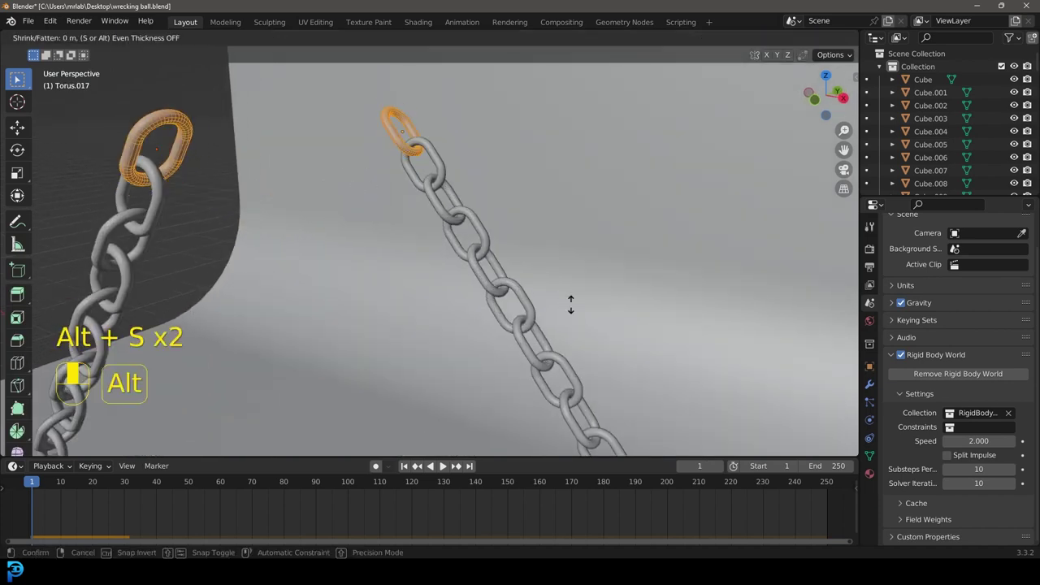
left_click(563, 289)
key("Tab")
Step: Deselect everything, play the simulation from frame 1 to check the reshaped top links, and rewind to the start
scroll(560, 288, "down", 6)
middle_click_drag(455, 289, 627, 275)
key("alt+a")
key("shift+Left")
scroll(509, 280, "down", 5)
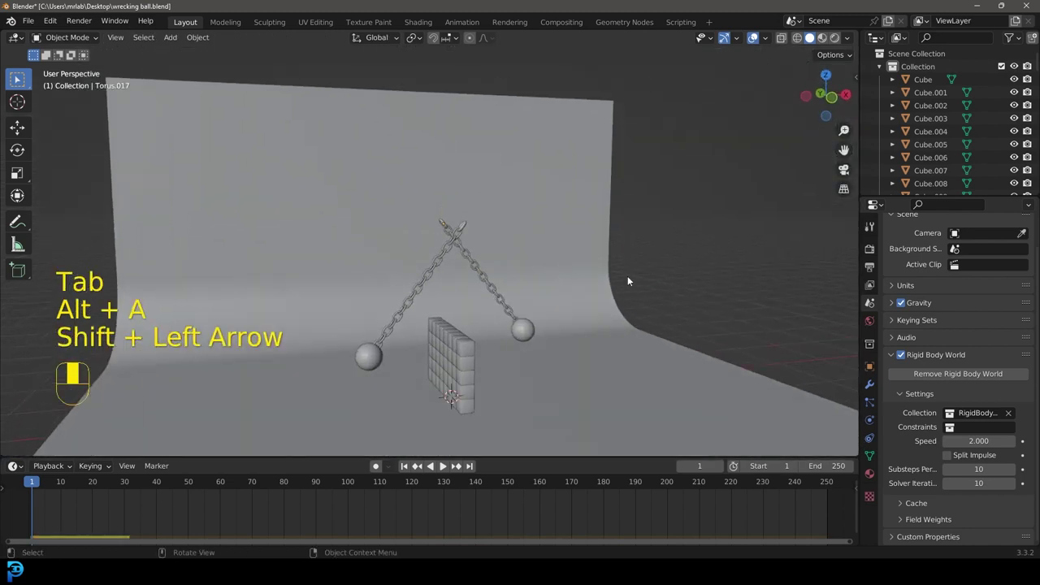
key("space")
key("space")
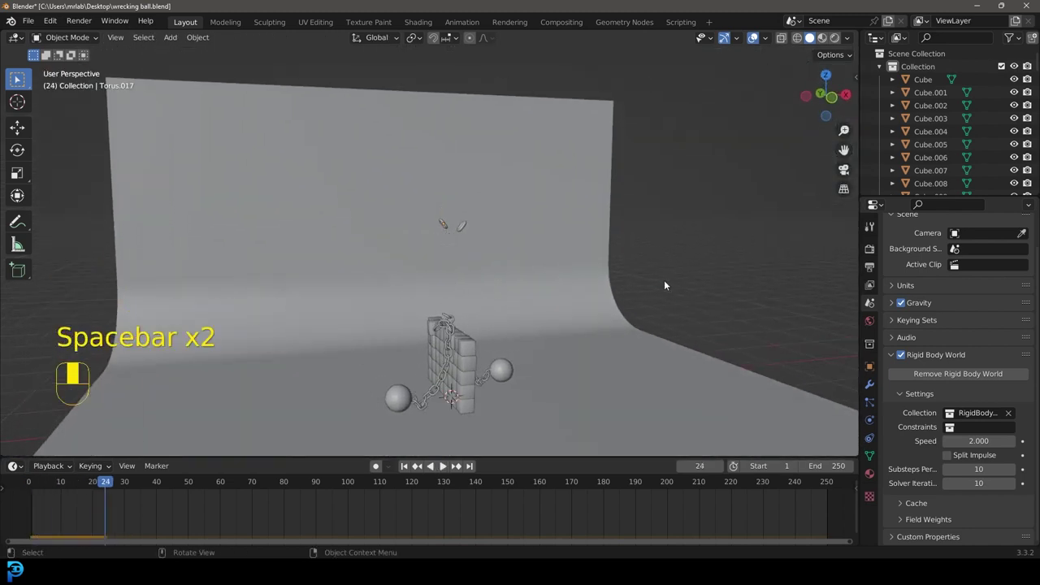
key("shift+Left")
Step: Set the Rigid Body World speed to 1.5 and play the simulation from frame 1 in front view
middle_click_drag(663, 285, 564, 280)
key("KP_1")
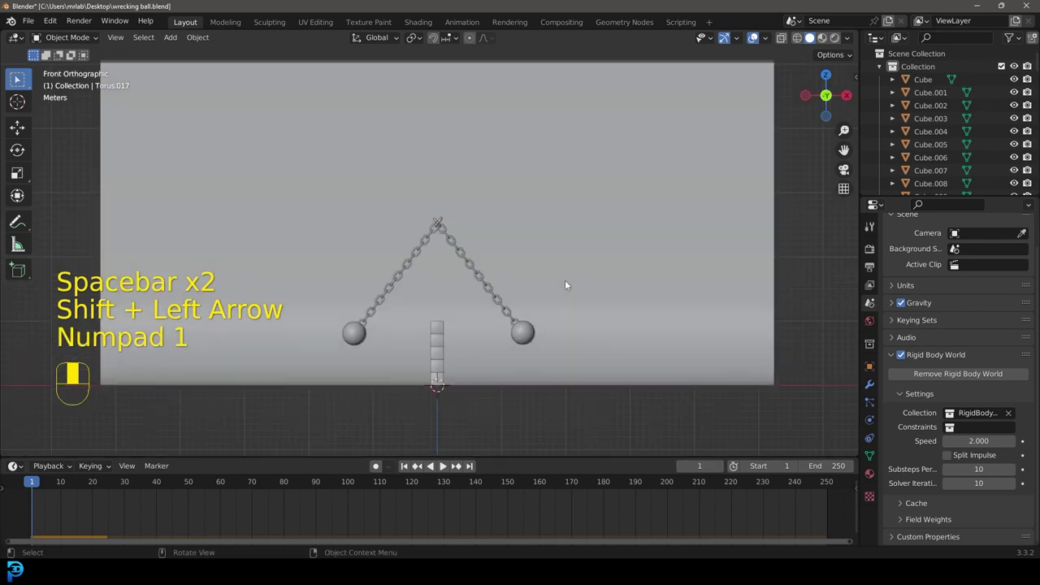
scroll(559, 284, "up", 2)
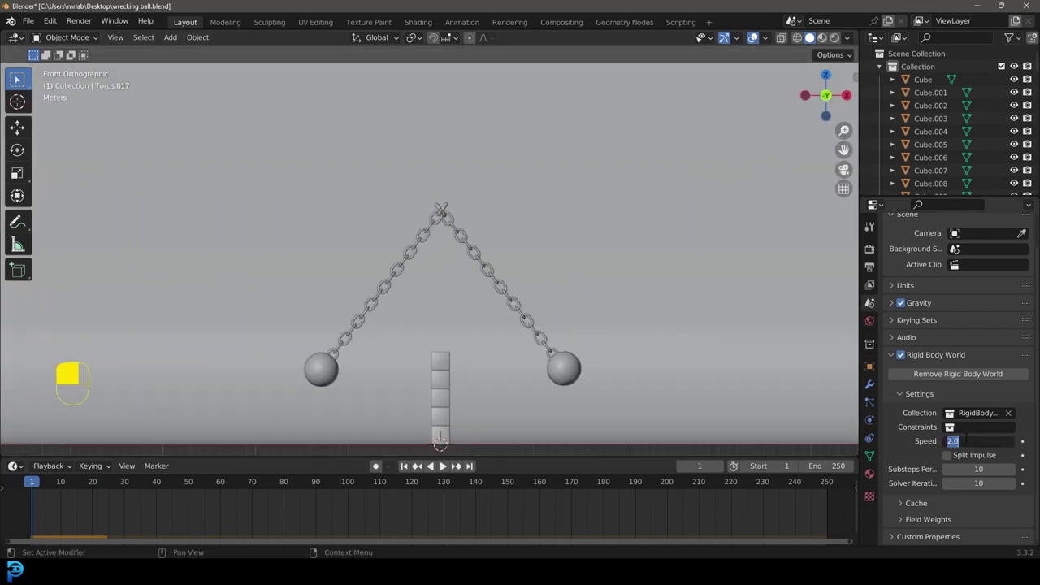
key("shift+Left")
key("space")
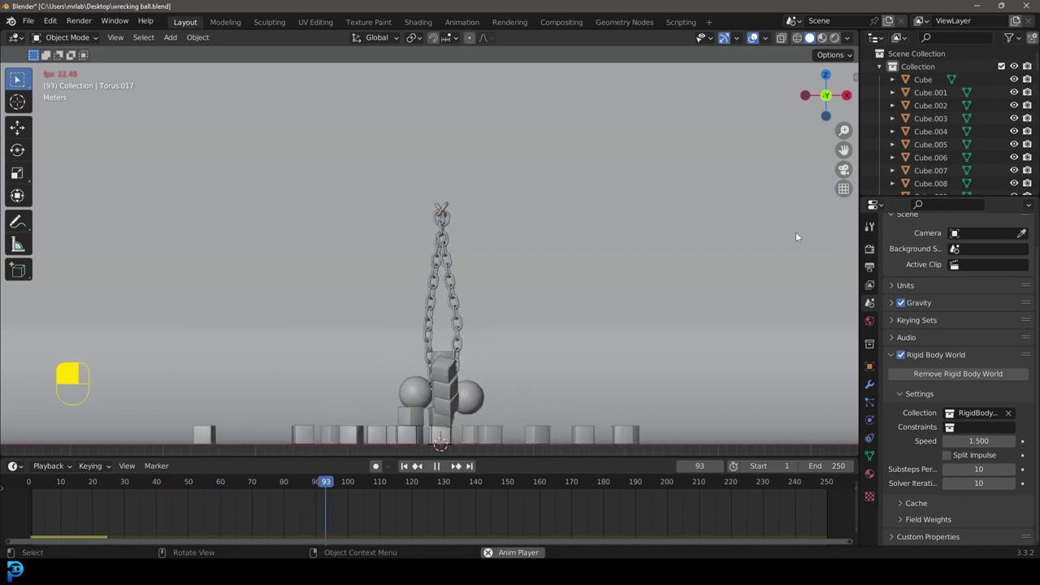
middle_click_drag(673, 264, 460, 299)
key("space")
Step: Add a camera to the scene and scale up its display size
middle_click_drag(576, 331, 505, 229)
key("KP_1")
scroll(506, 229, "up", 3)
scroll(505, 228, "up", 1)
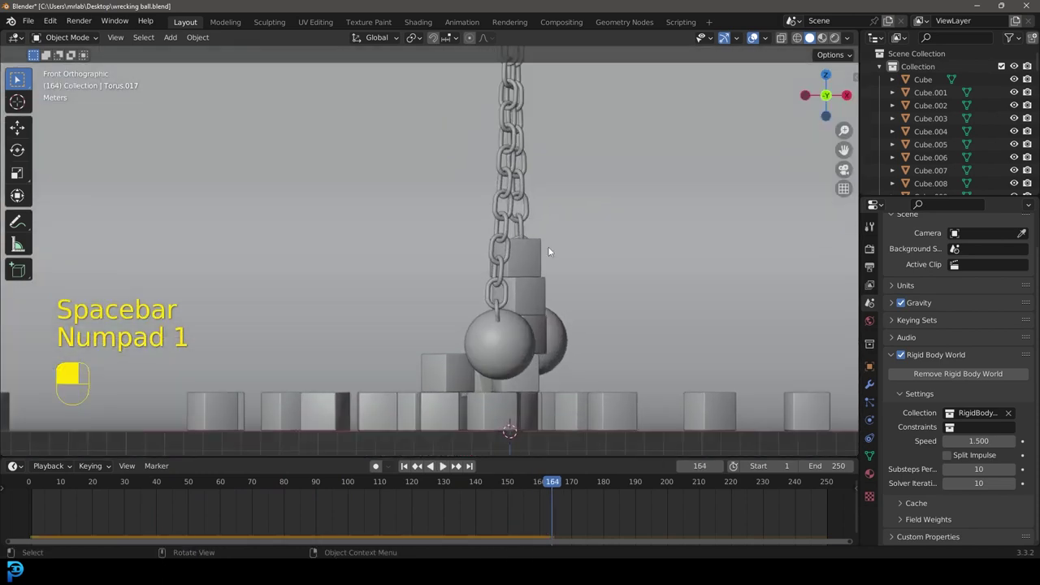
key("shift+a")
mouse_move(542, 248)
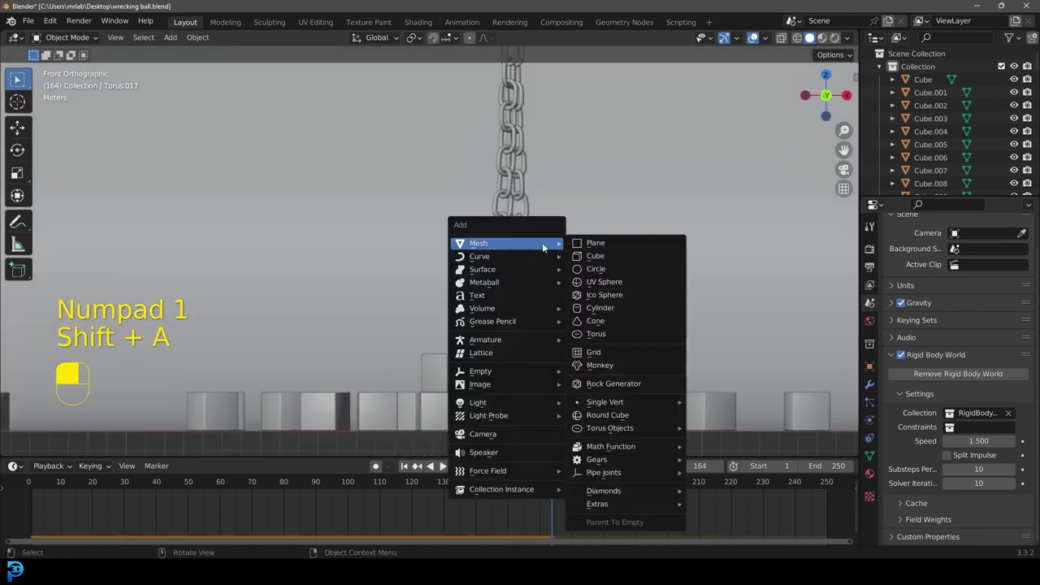
left_click(497, 434)
middle_click_drag(646, 327, 582, 317)
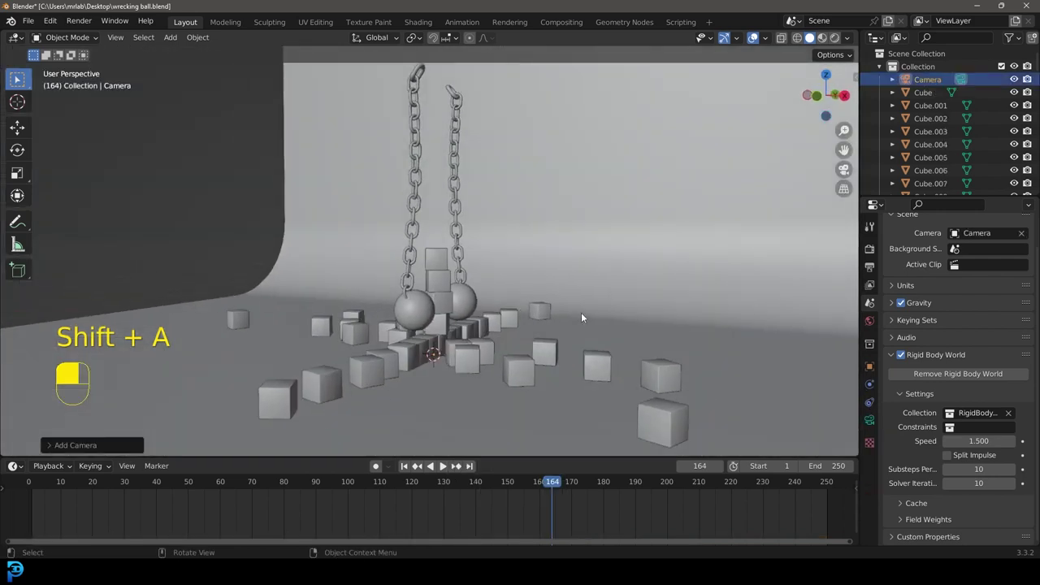
key("s")
left_click(161, 439)
Step: Move the camera up above the floor and back from the wall along single axes
key("g")
middle_click(169, 411)
left_click(172, 343)
middle_click_drag(399, 374, 351, 404)
key("g")
middle_click(269, 406)
left_click(99, 450)
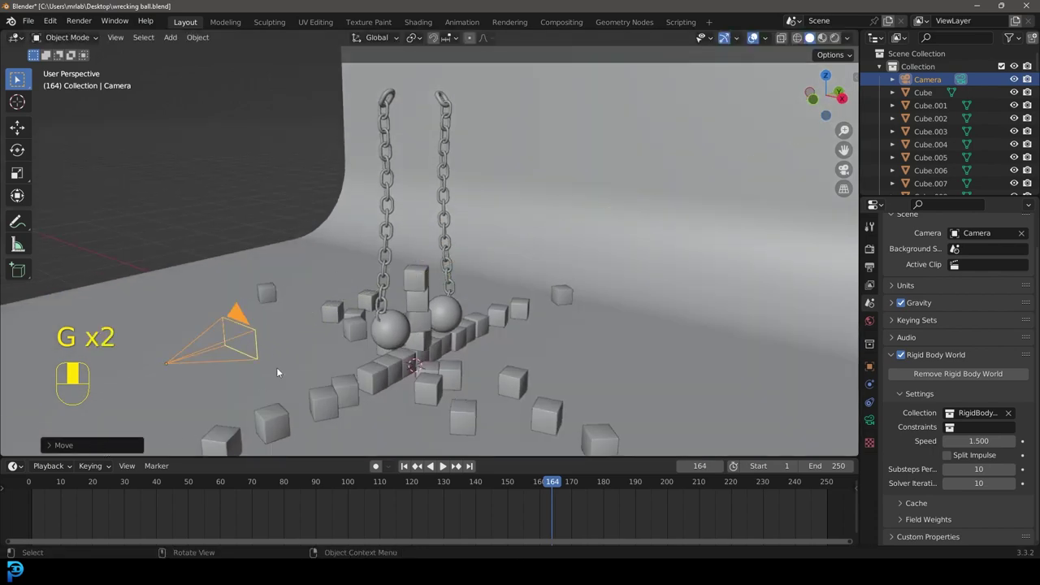
Step: Look through the camera, move it back along its local Z, rotate it about global Z and recentre the wall
key("KP_0")
key("g")
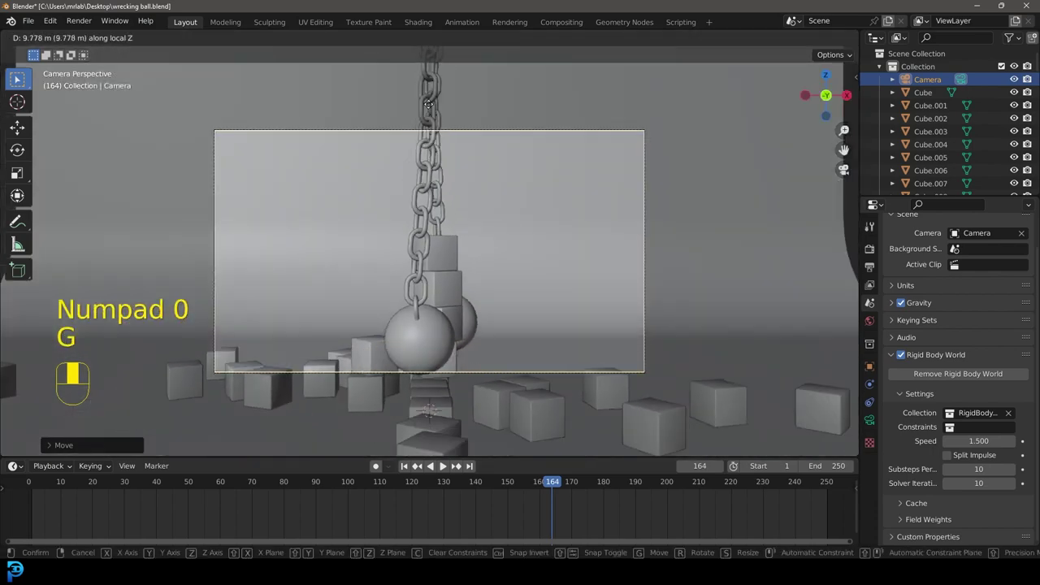
left_click(603, 143)
key("g")
left_click(612, 290)
key("r")
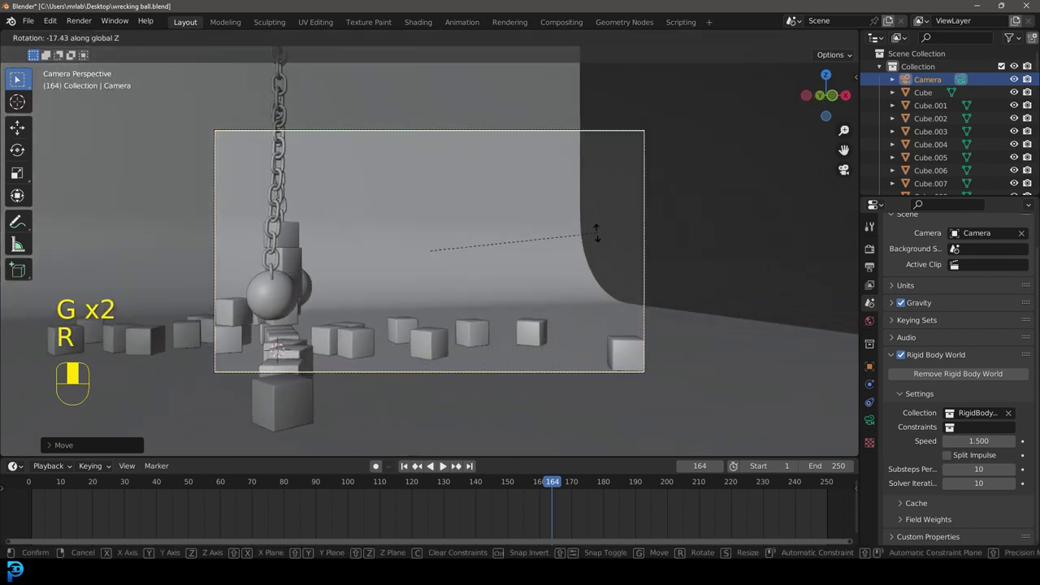
left_click(596, 252)
key("g")
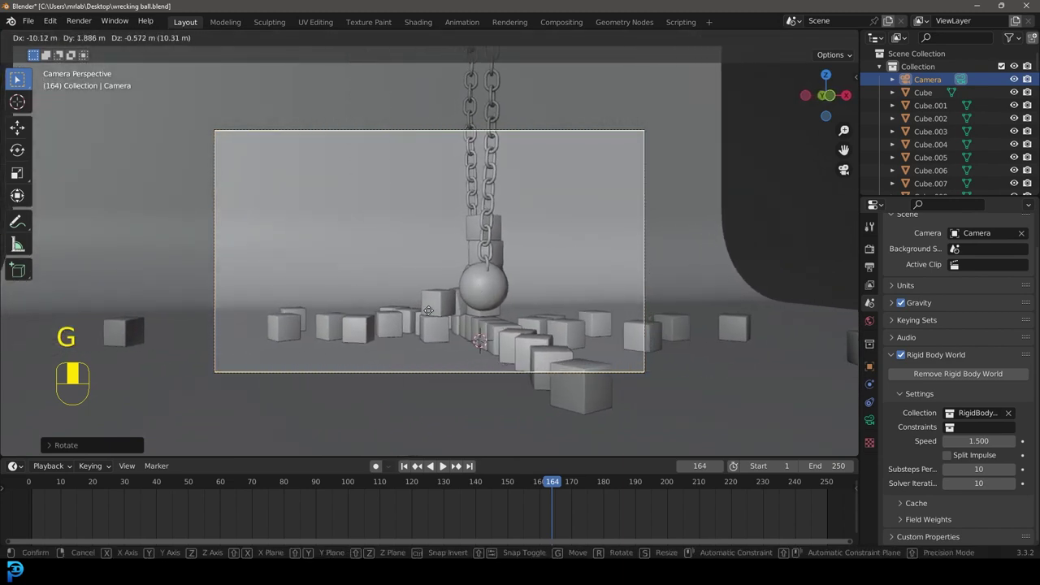
left_click(431, 321)
Step: Return to frame 1 and move the camera closer along its local Z to frame the wall and both balls
key("shift+Left")
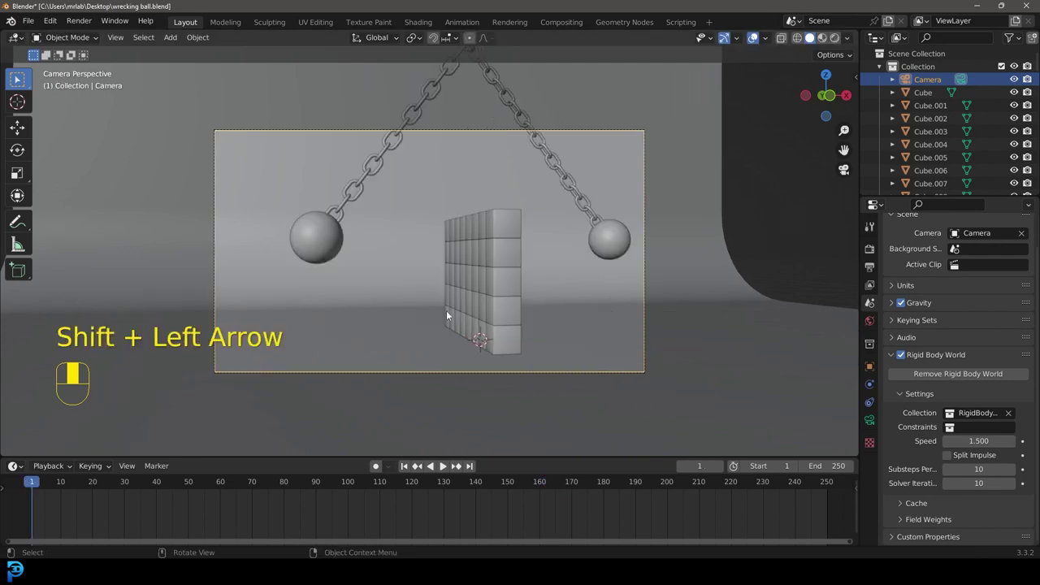
key("g")
key("z")
key("z")
left_click(528, 186)
key("g")
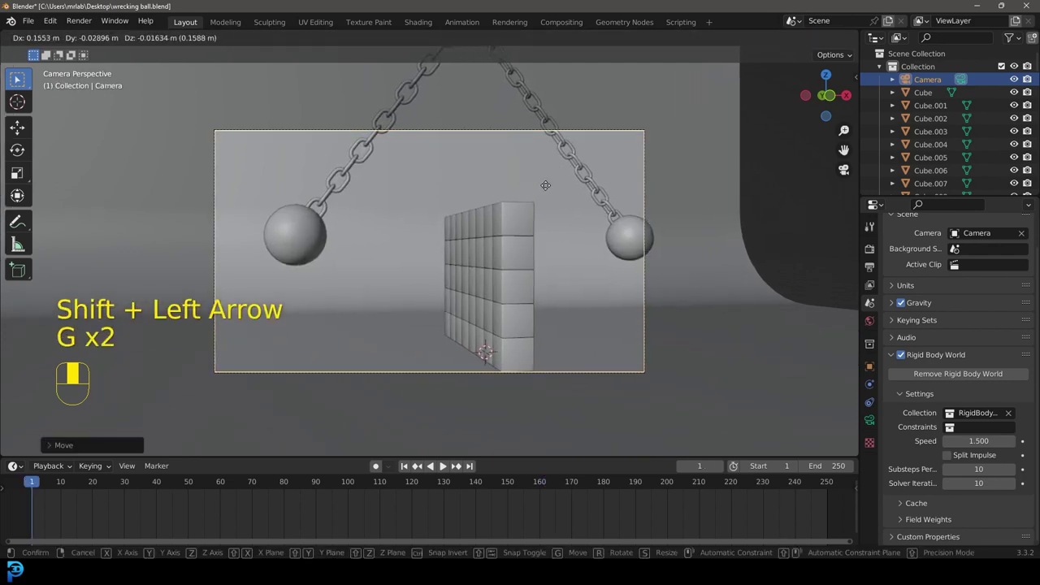
left_click(621, 168)
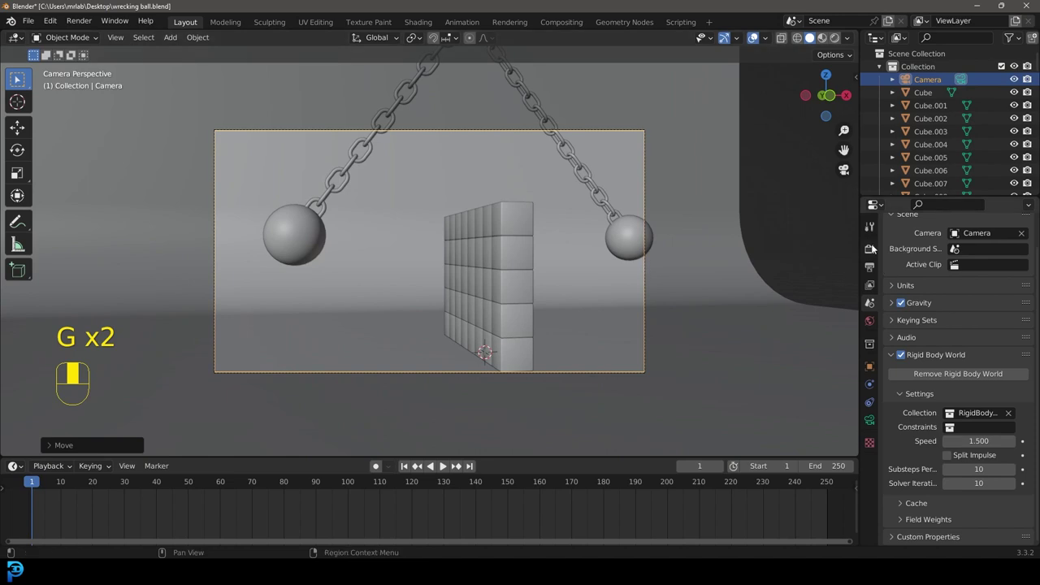
Step: Set the render engine to Cycles on GPU Compute with 50 maximum render samples
left_click(870, 249)
left_click(972, 246)
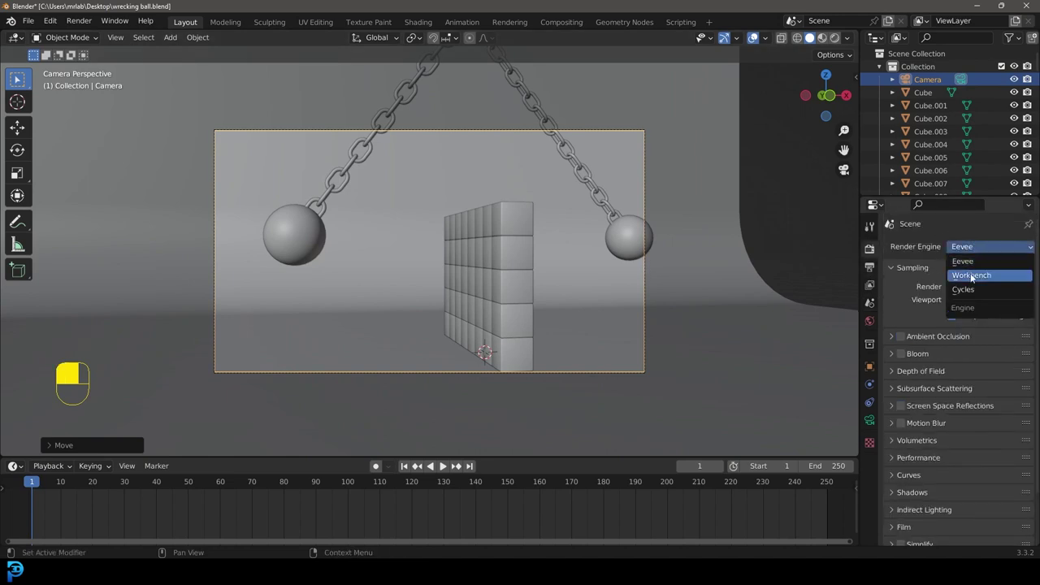
left_click(1008, 289)
left_click(967, 278)
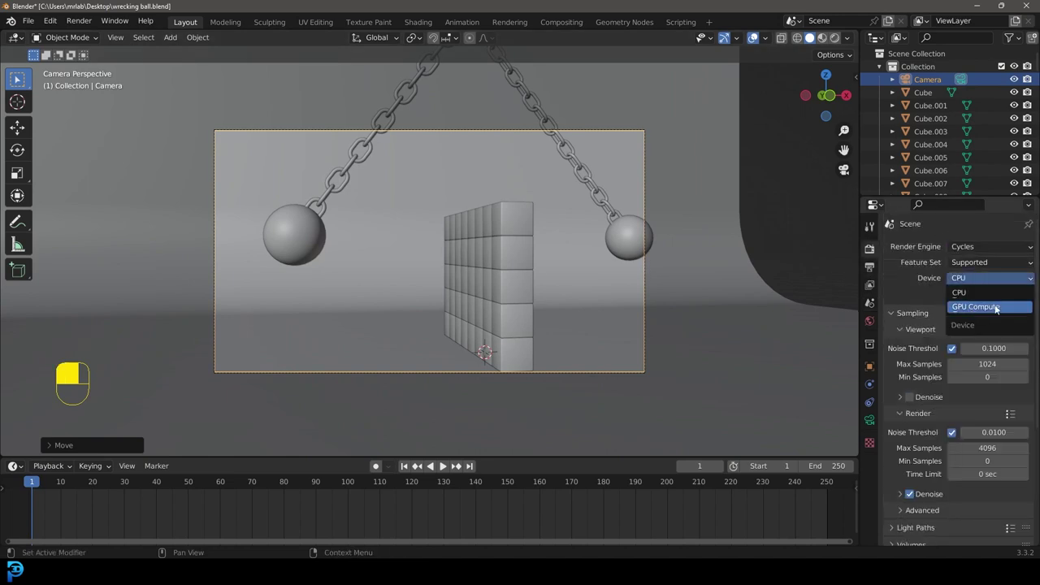
left_click(987, 307)
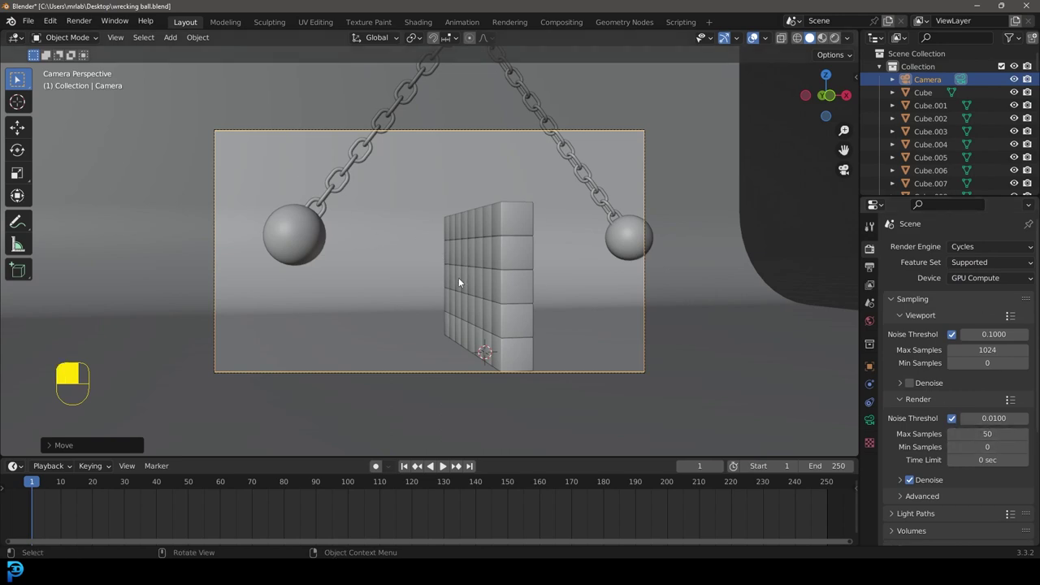
Step: Switch the viewport to Rendered shading and limit rendering to a region covering the whole camera frame
key("z")
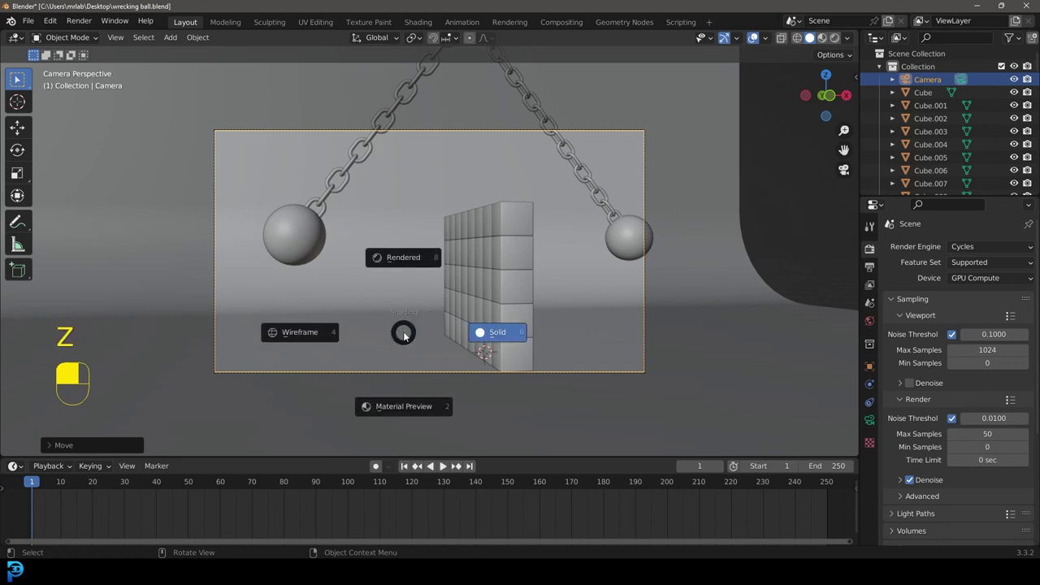
left_click(408, 269)
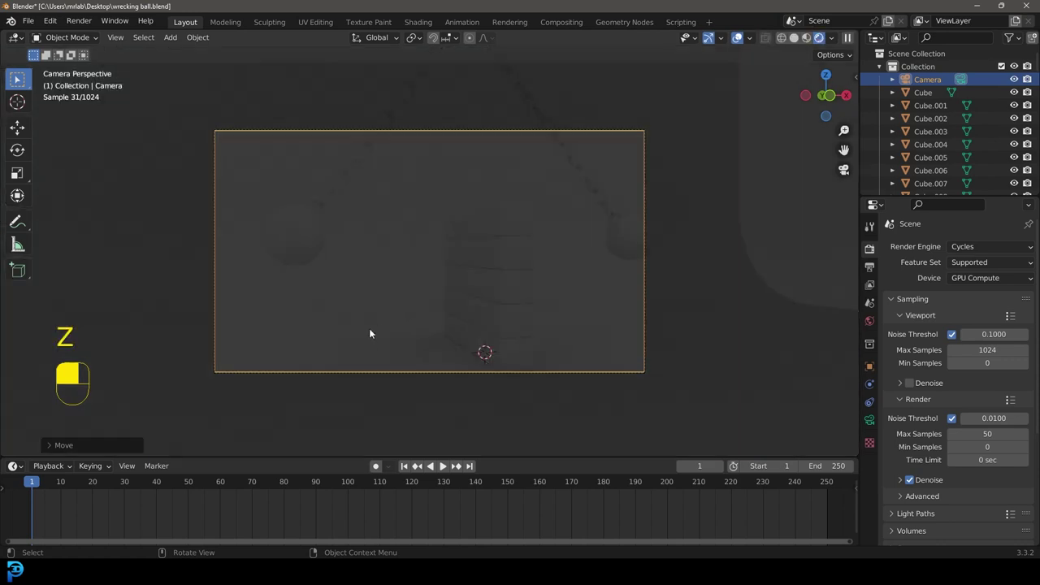
key("ctrl+b")
left_click_drag(173, 407, 727, 135)
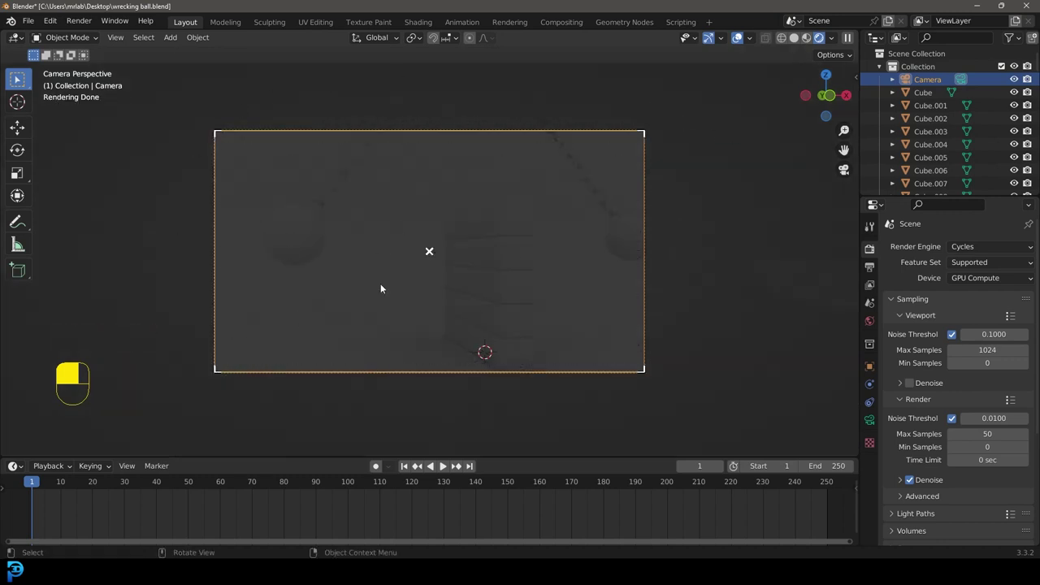
Step: Light the world with a Nishita Sky Texture at strength 0.5 and a sun rotation of 83.8°
left_click(871, 320)
left_click(948, 326)
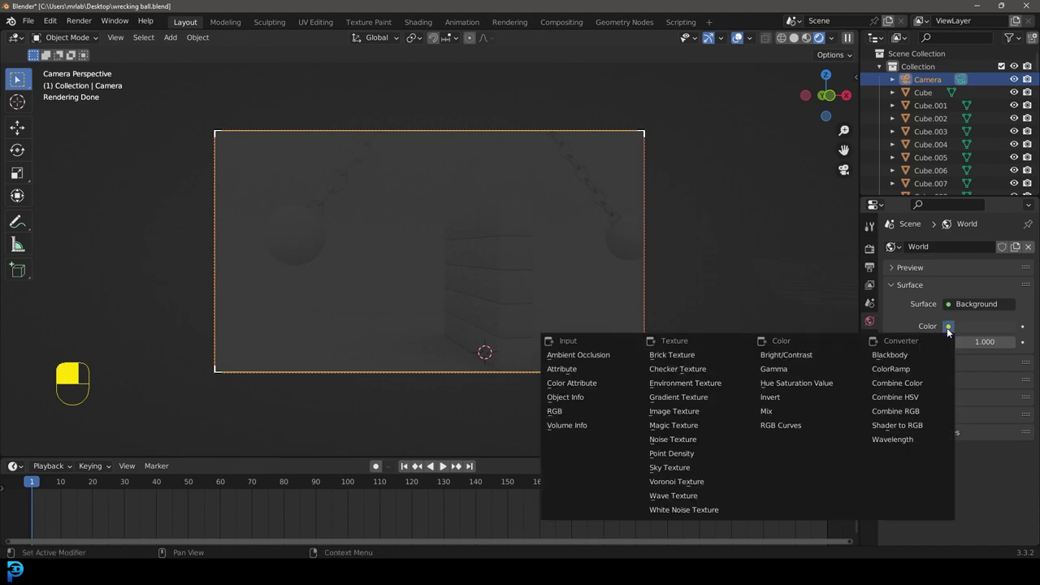
left_click(676, 468)
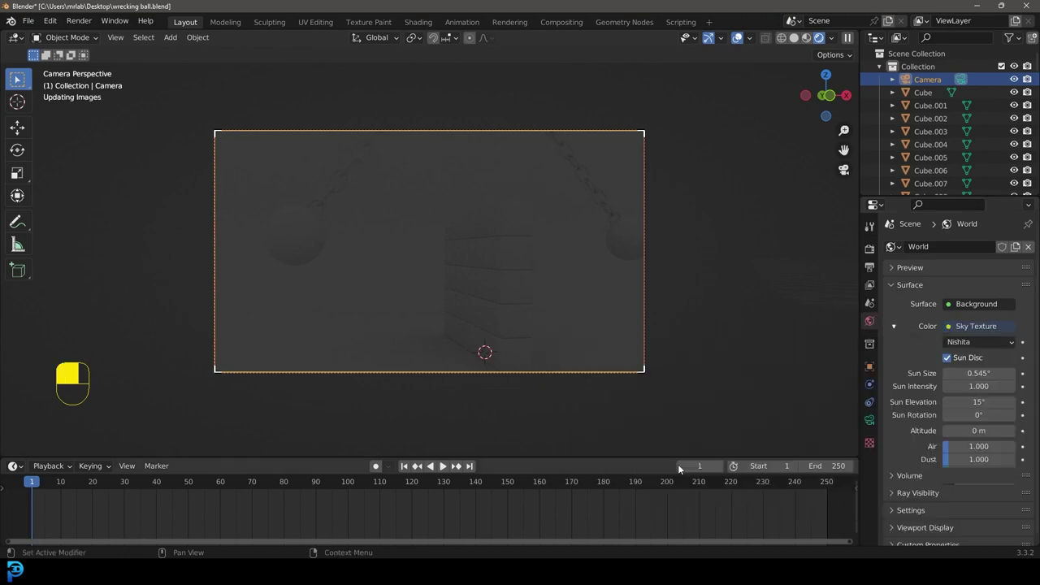
left_click(978, 487)
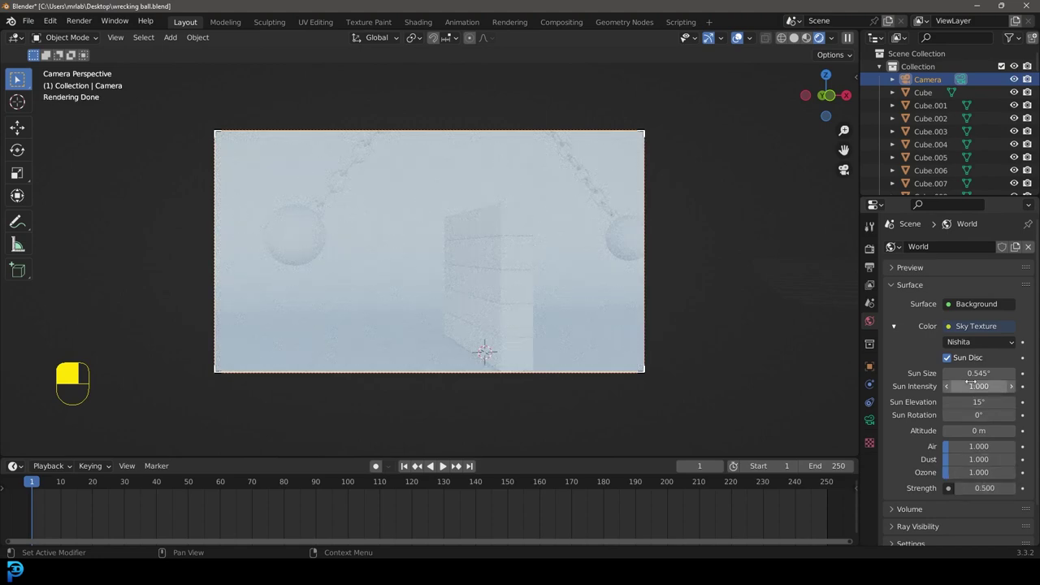
left_click_drag(978, 415, 1026, 415)
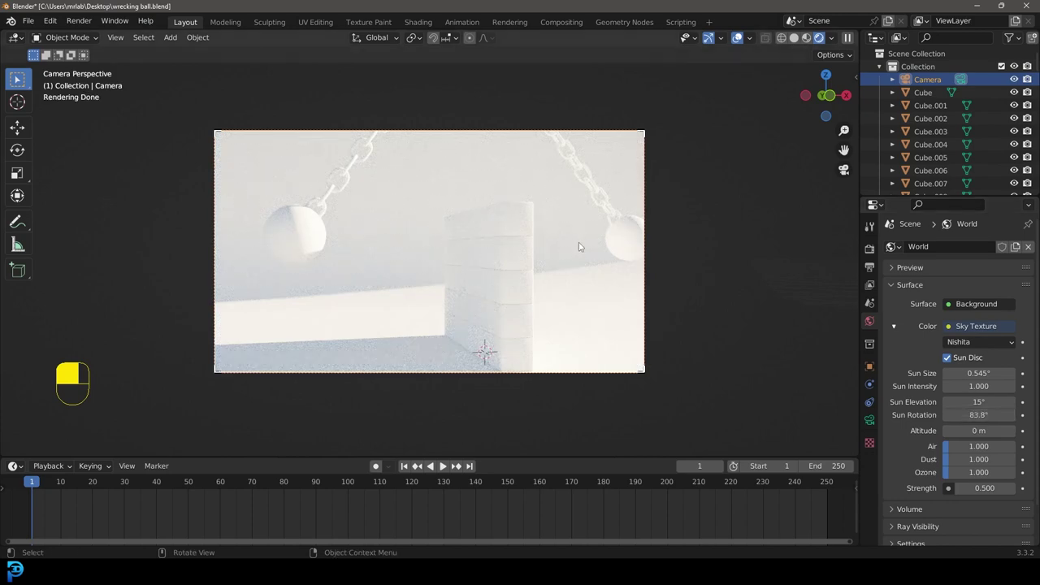
Step: Give the cube at the wall's top front corner a new material with an orange base color
left_click(520, 231)
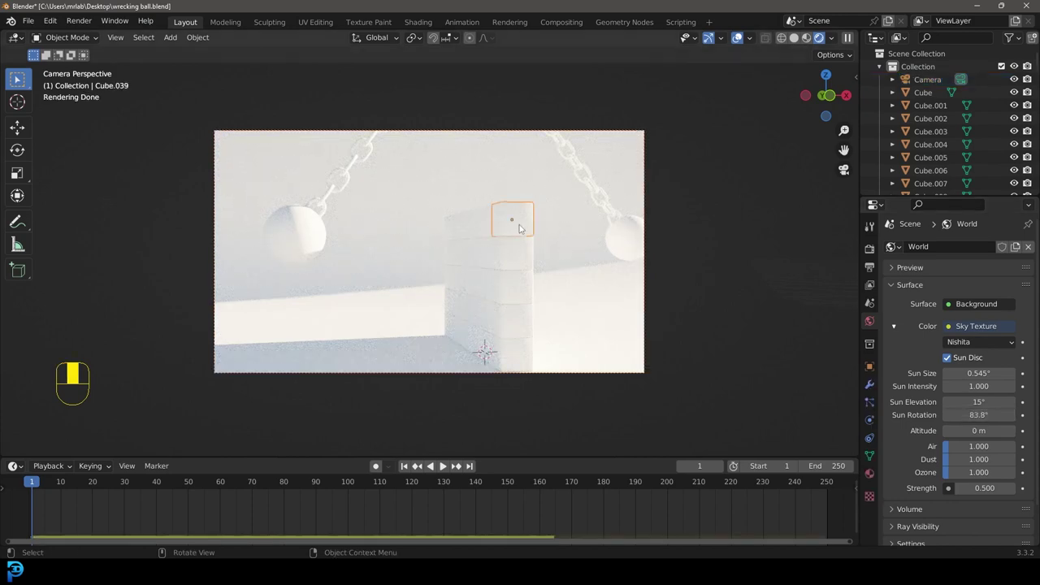
left_click(869, 474)
left_click(967, 300)
left_click(978, 411)
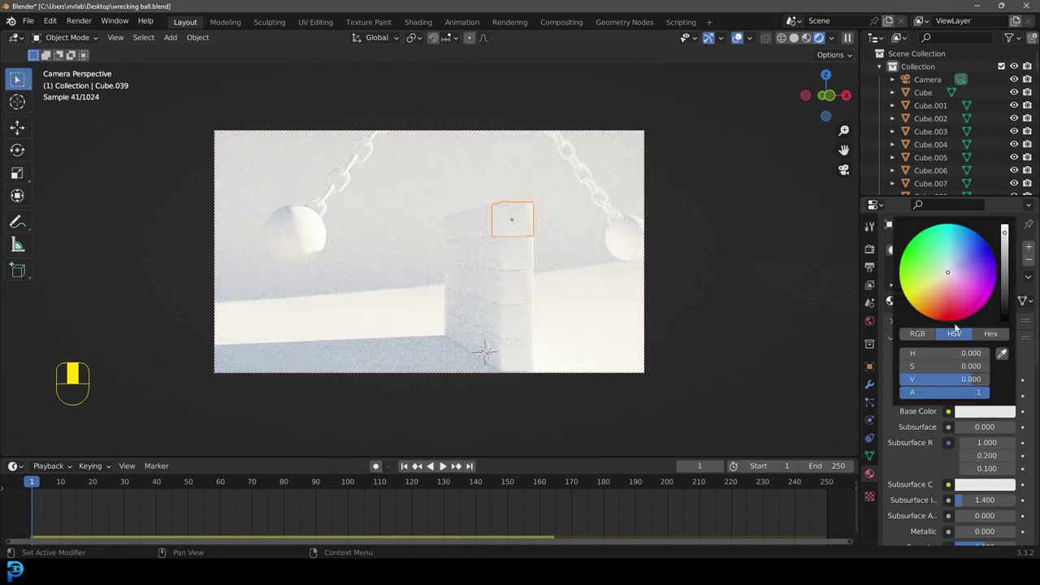
left_click(943, 310)
left_click_drag(939, 309, 932, 307)
Step: Select all wall cubes with the orange cube active and link its material to the others
key("z")
mouse_move(509, 249)
middle_mouse_down()
mouse_move(529, 251)
mouse_move(483, 329)
middle_mouse_up()
left_click(444, 350)
left_click(446, 226, "shift")
key("z")
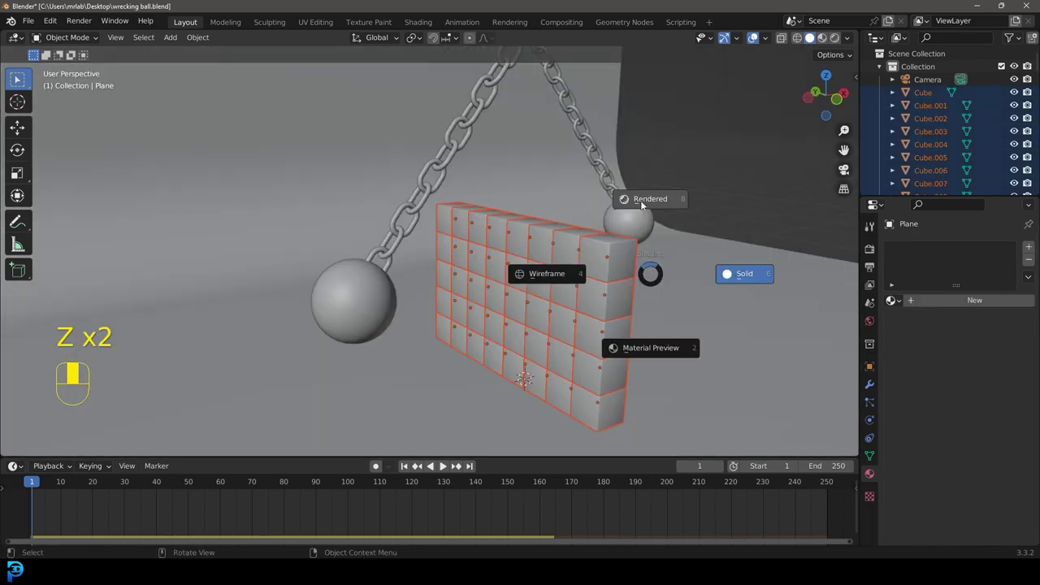
left_click(641, 200)
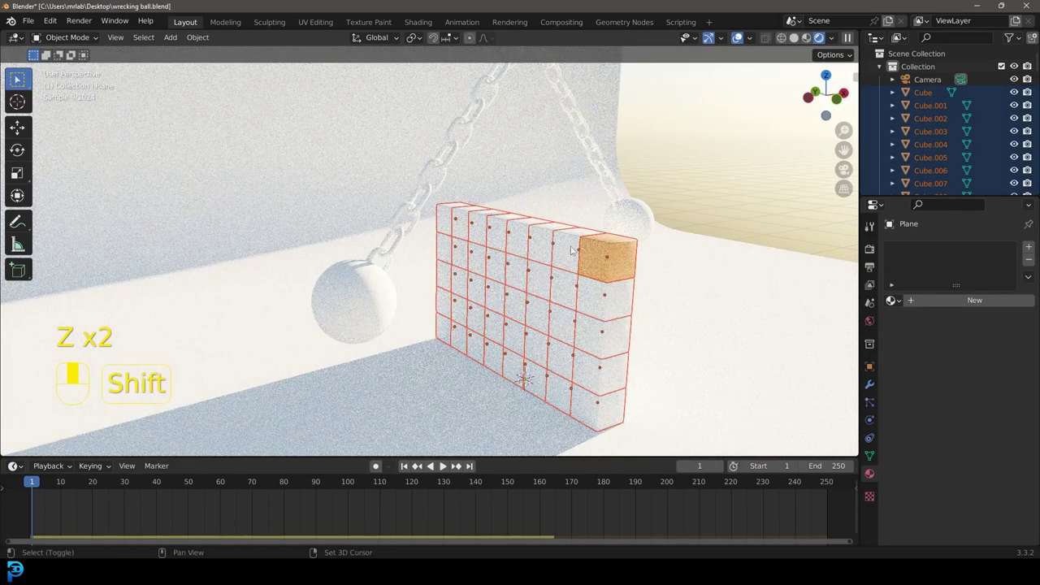
left_click(607, 240, "shift")
key("ctrl+l")
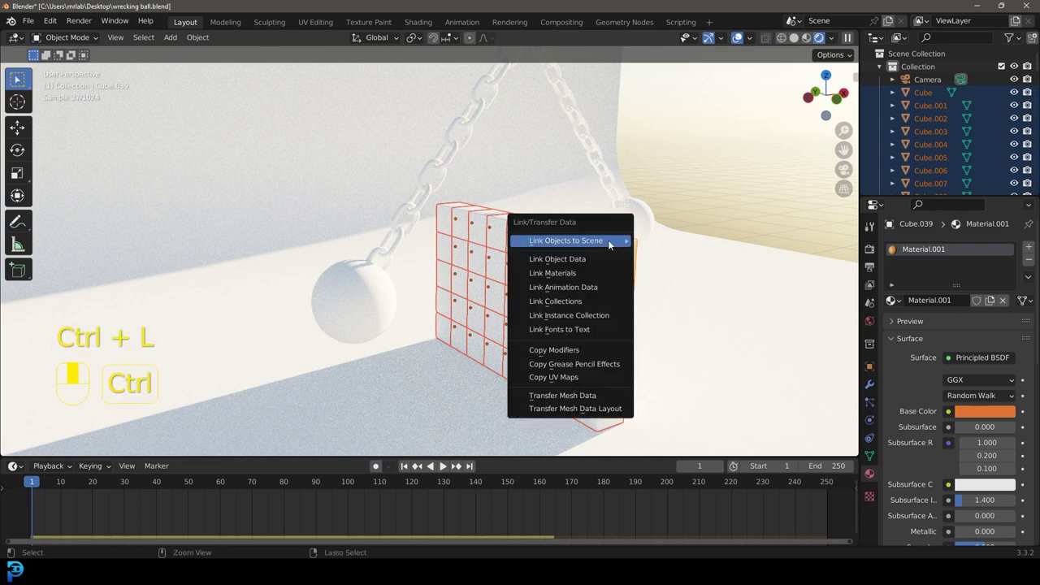
left_click(599, 271)
Step: Return to Solid shading and select the links of both hanging chains
key("z")
left_click(701, 264)
scroll(621, 230, "down", 4)
middle_click_drag(620, 229, 427, 212)
key("alt+a")
left_click_drag(384, 86, 302, 78)
left_click(407, 121, "shift")
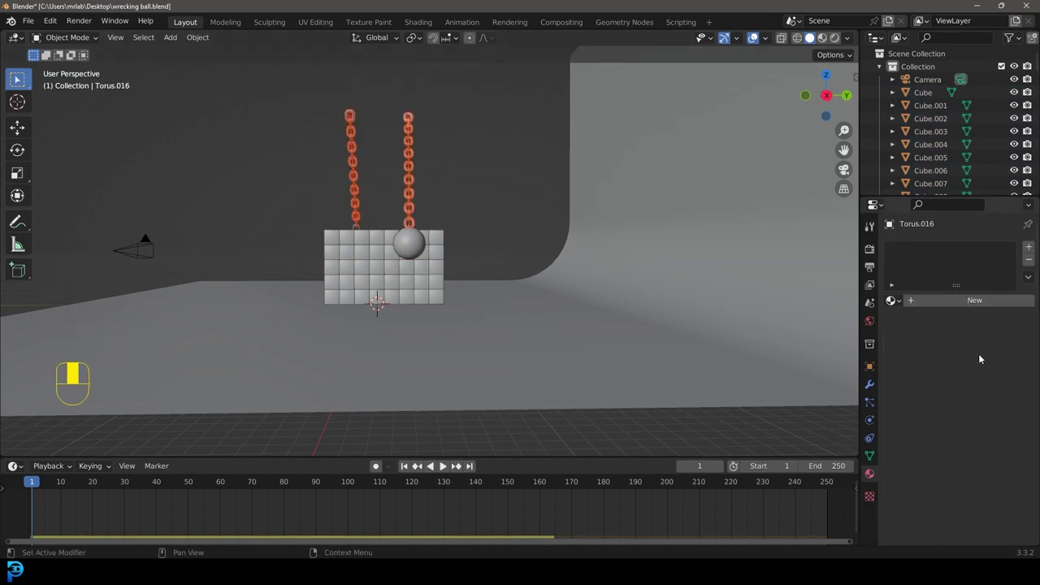
Step: Give the active chain link a new material with a black base color and Metallic 1.0
left_click(940, 300)
scroll(966, 488, "down", 2)
left_click(993, 367)
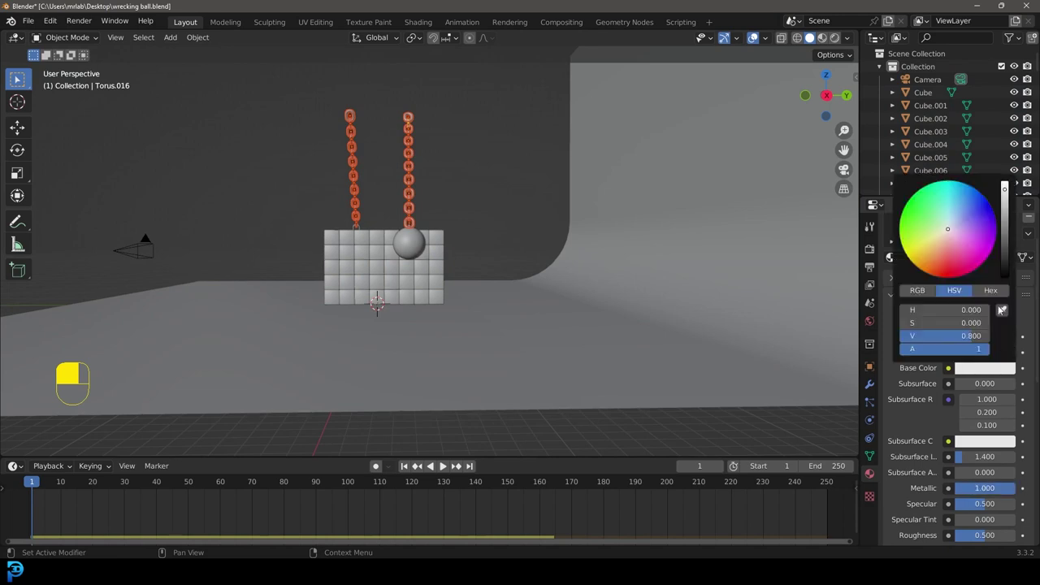
left_click(1004, 269)
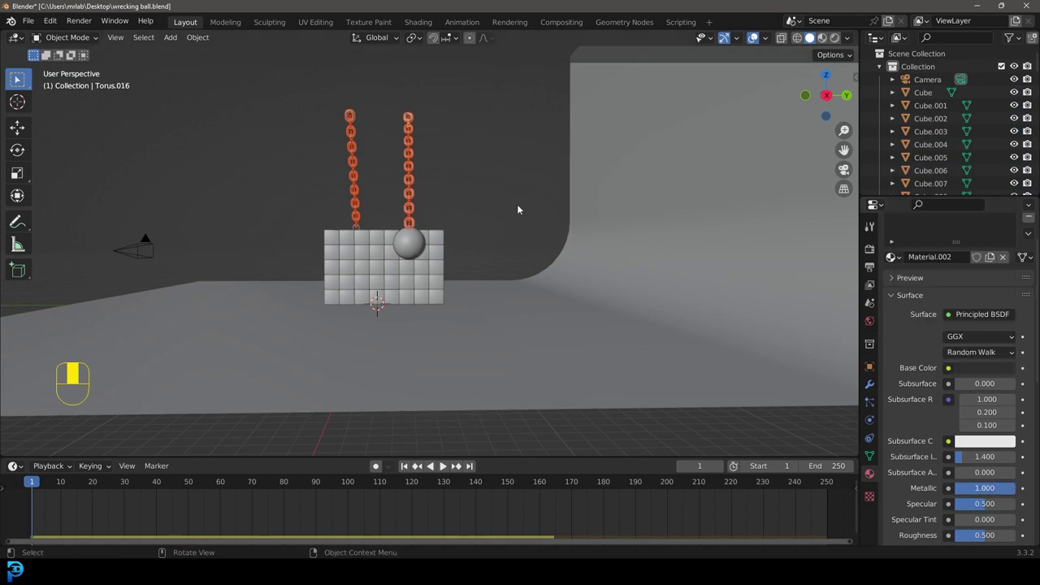
Step: Add both wrecking balls to the chain selection and link the active chain link's material to everything selected
key("KP_0")
left_click(615, 237, "shift")
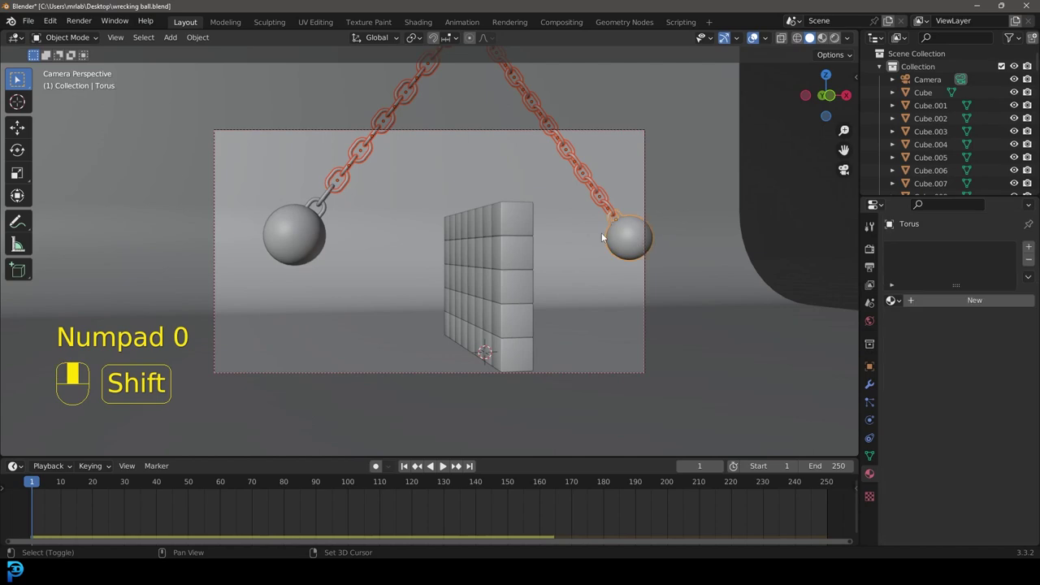
left_click(315, 226, "shift")
scroll(393, 196, "down", 5)
scroll(339, 360, "up", 3)
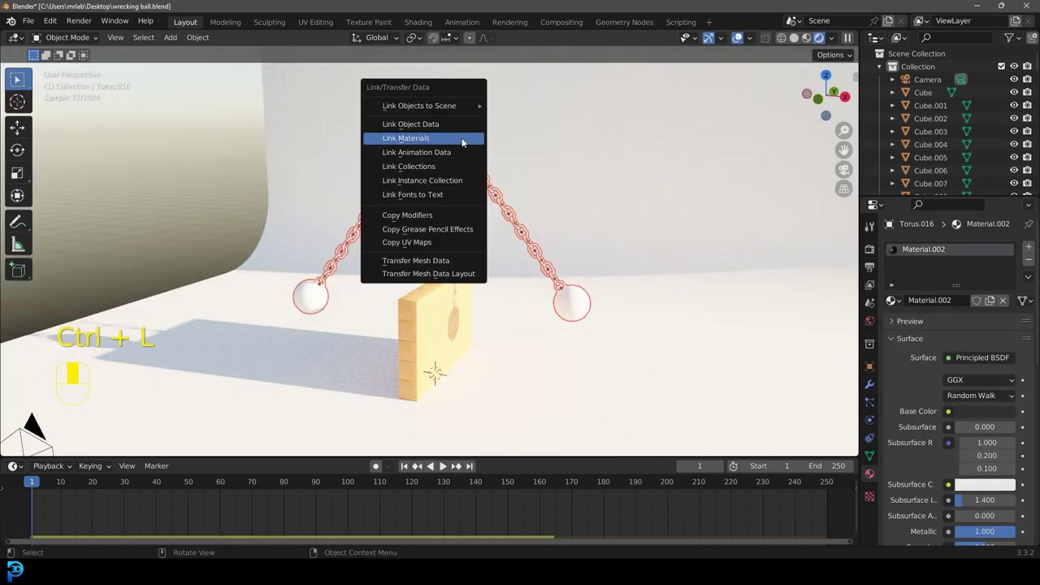
left_click(462, 137)
Step: Return to Solid shading, then create a new material for the curved backdrop plane in the Shading workspace
key("z")
left_click(674, 214)
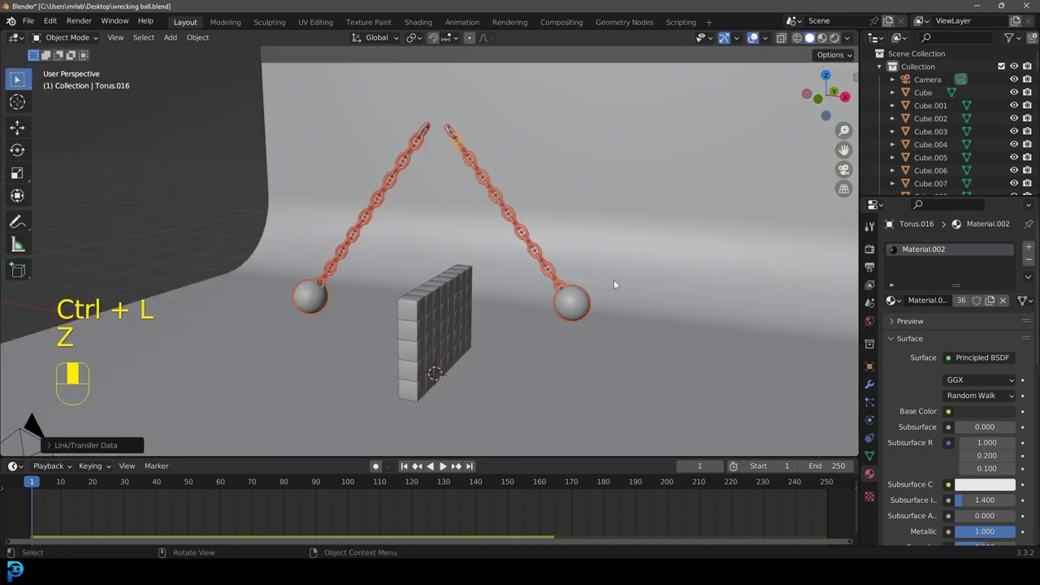
left_click(500, 89)
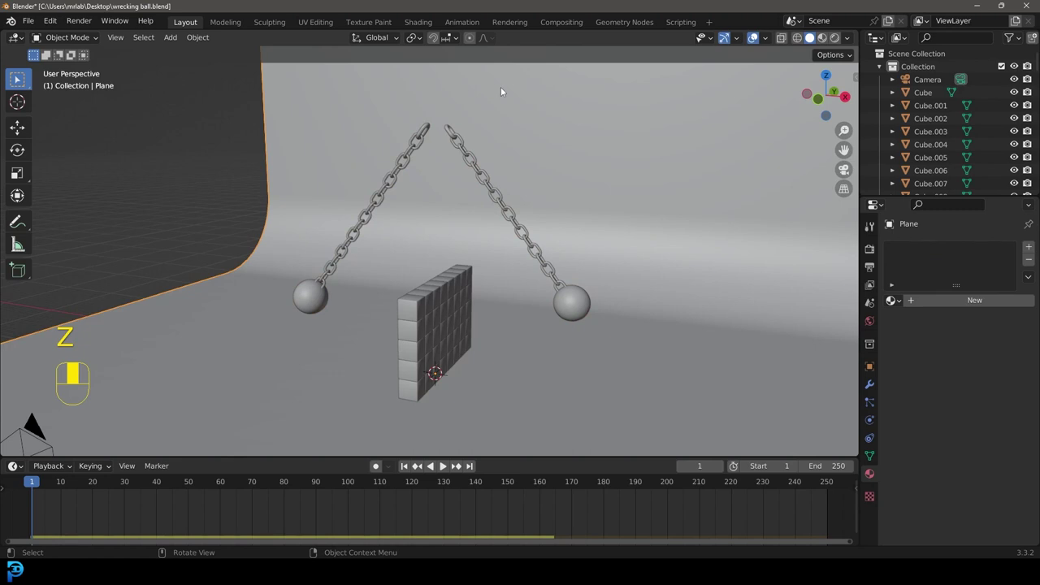
left_click(420, 23)
left_click(542, 332)
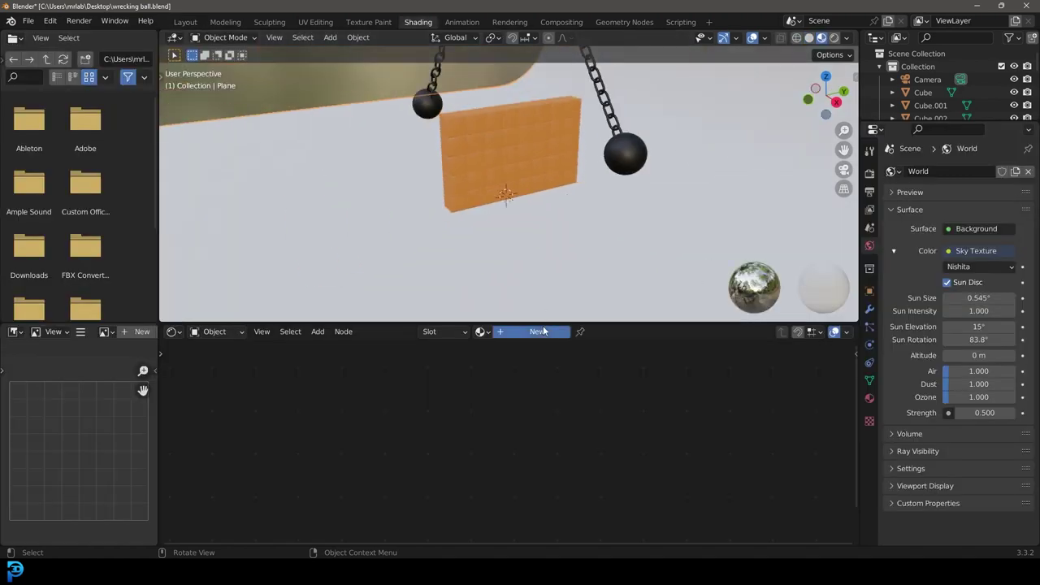
scroll(515, 435, "up", 2)
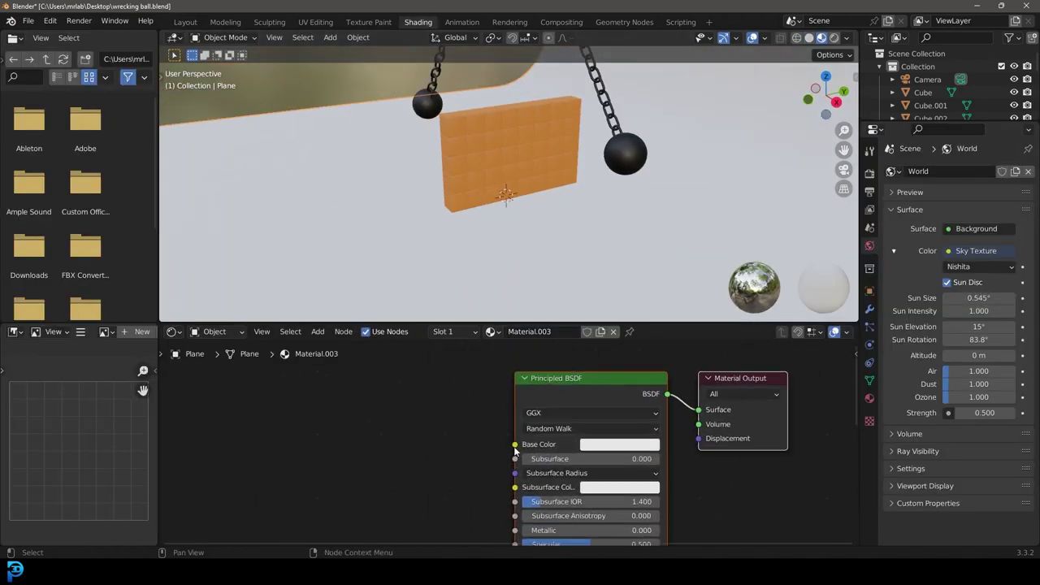
Step: Add a Checker Texture node feeding the backdrop material's Base Color
left_click_drag(515, 445, 312, 448)
type("c")
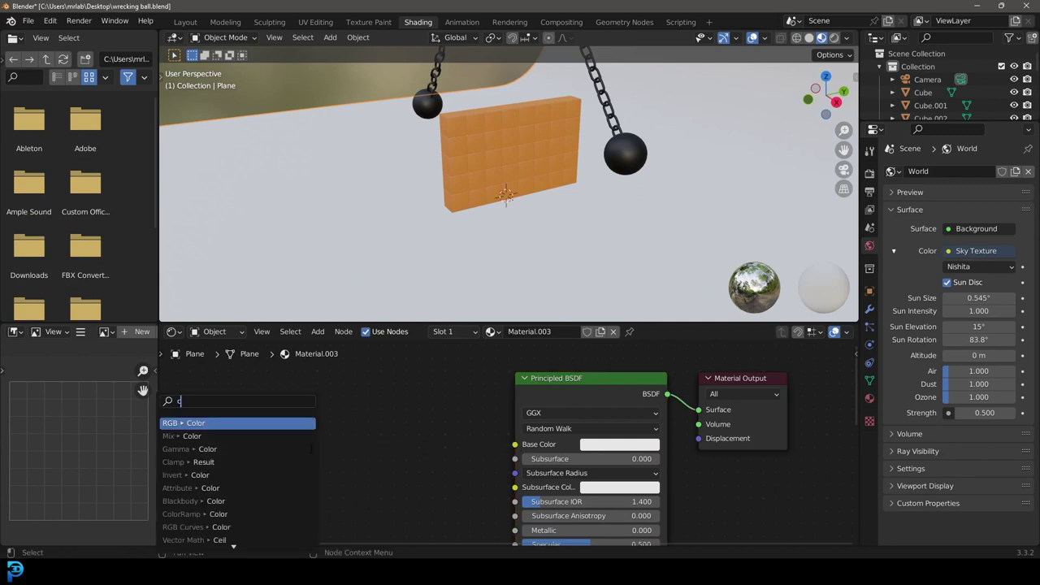
type("hecker")
key("Return")
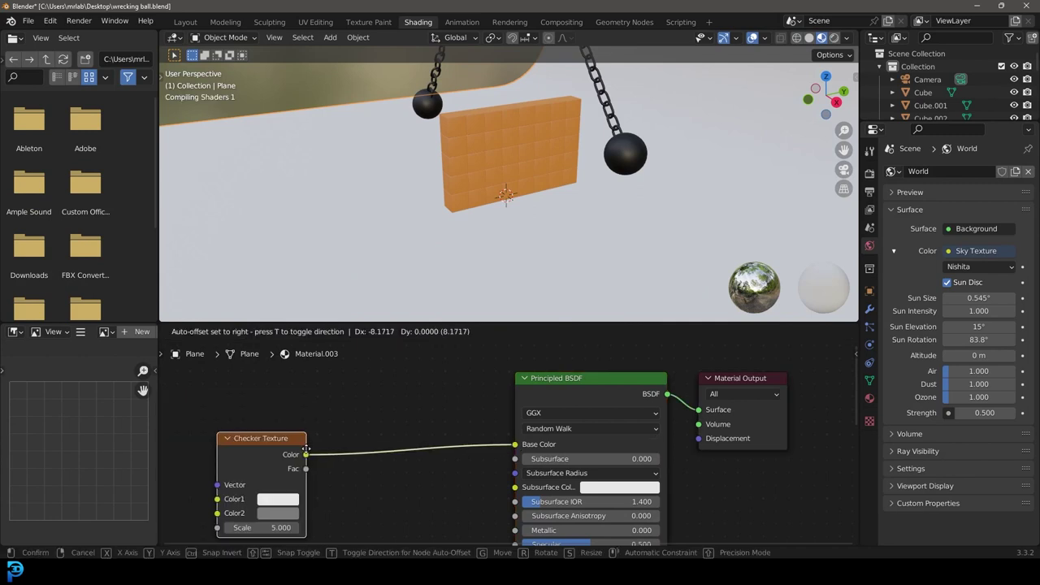
left_click(306, 449)
Step: Add Texture Coordinate and Mapping nodes to the Checker Texture and connect the Object output to the Mapping vector
scroll(592, 180, "down", 3)
middle_click_drag(353, 446, 510, 416)
key("ctrl+t")
middle_click_drag(303, 498, 452, 427)
scroll(453, 426, "up", 2)
middle_click_drag(357, 409, 341, 440)
left_click_drag(384, 449, 414, 441)
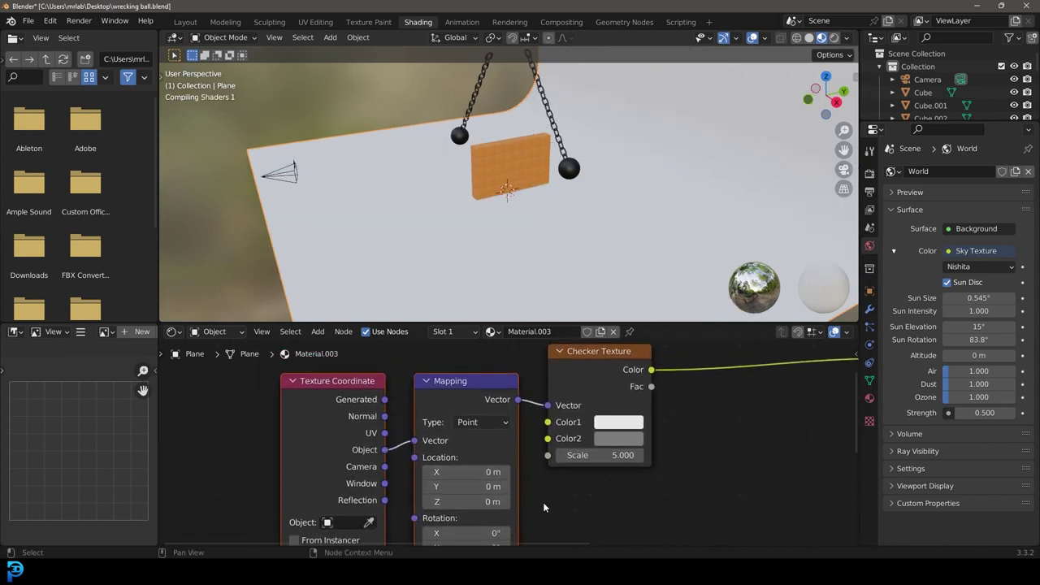
Step: Try Mapping node scales of 0.2 and 0.1 on all three axes, checking the pattern through the camera
middle_click_drag(514, 537, 511, 441)
scroll(511, 441, "up", 2)
middle_click_drag(460, 516, 469, 454)
left_click_drag(471, 445, 471, 479)
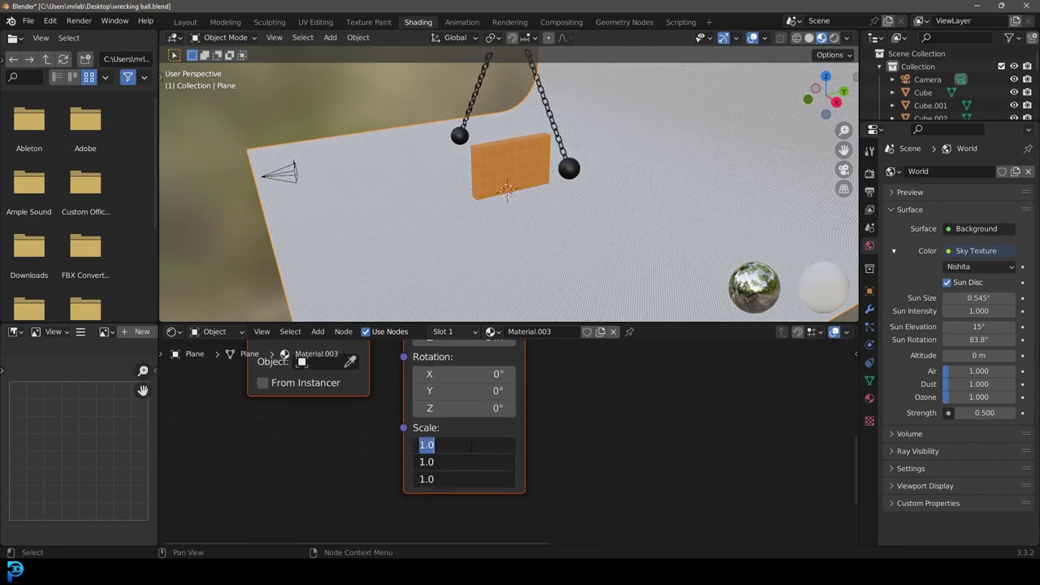
type(".2")
key("Return")
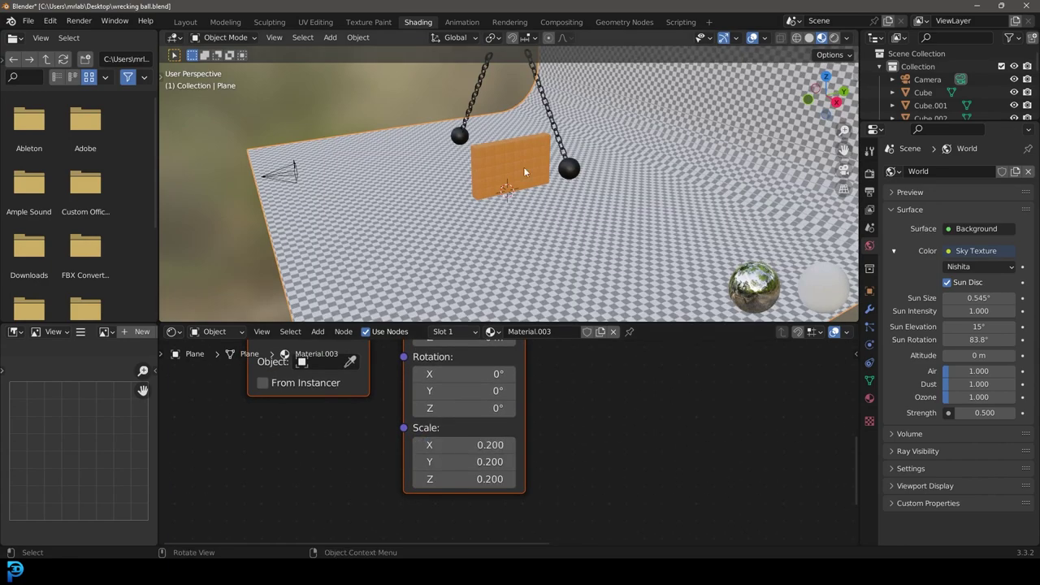
key("KP_0")
left_click_drag(471, 478, 472, 448)
type(".1")
key("Return")
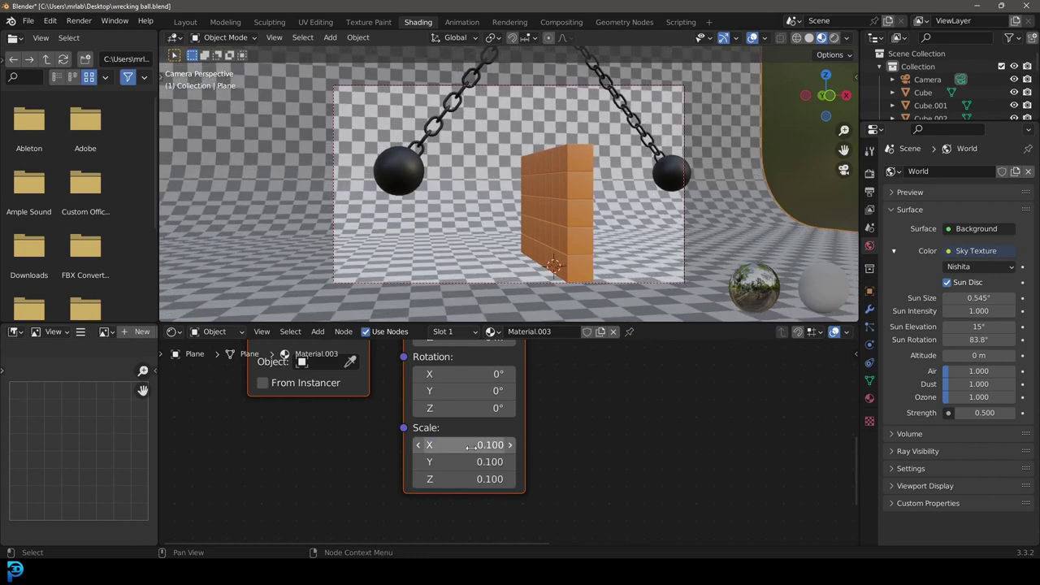
Step: Set the Mapping node's scale to 0.02 on X, Y and Z
mouse_move(471, 446)
left_mouse_down()
mouse_move(470, 479)
mouse_move(470, 448)
left_mouse_up()
type(".0")
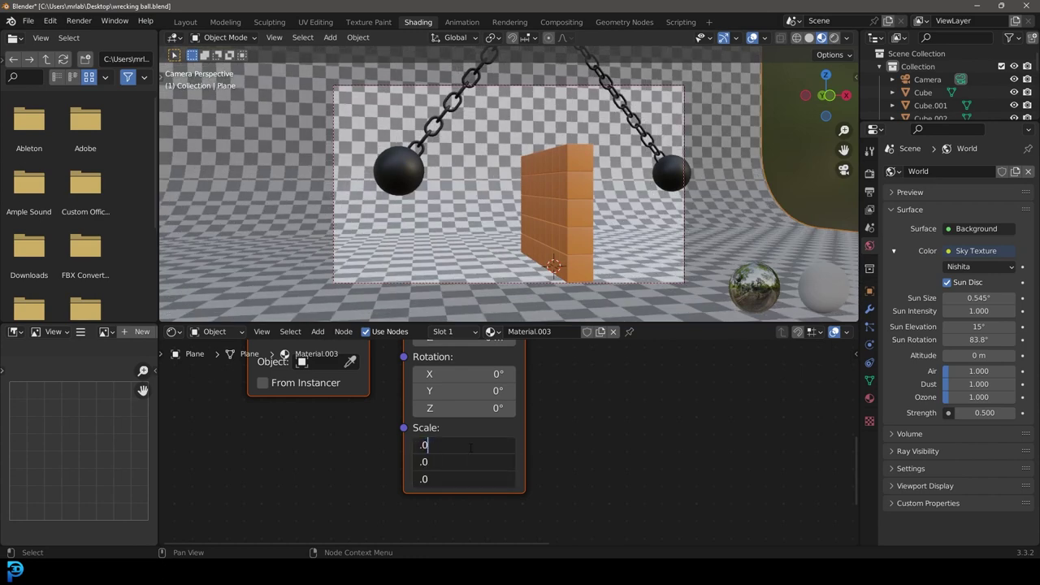
type("5")
key("Return")
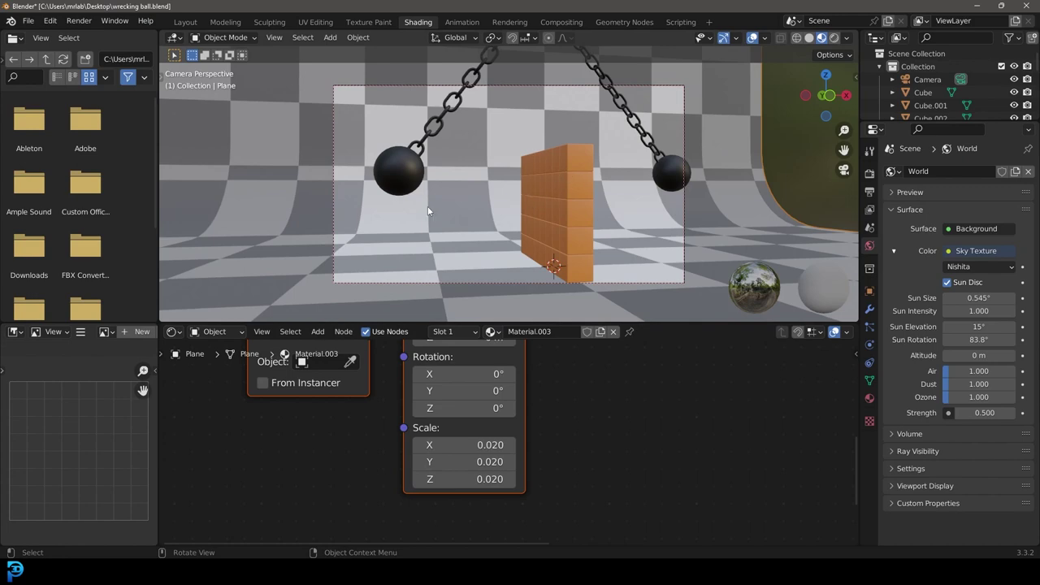
Step: Preview the checkered backdrop through the camera in Rendered shading and return the viewport to Solid
scroll(597, 196, "down", 2)
scroll(284, 473, "down", 1)
middle_click_drag(285, 473, 325, 492)
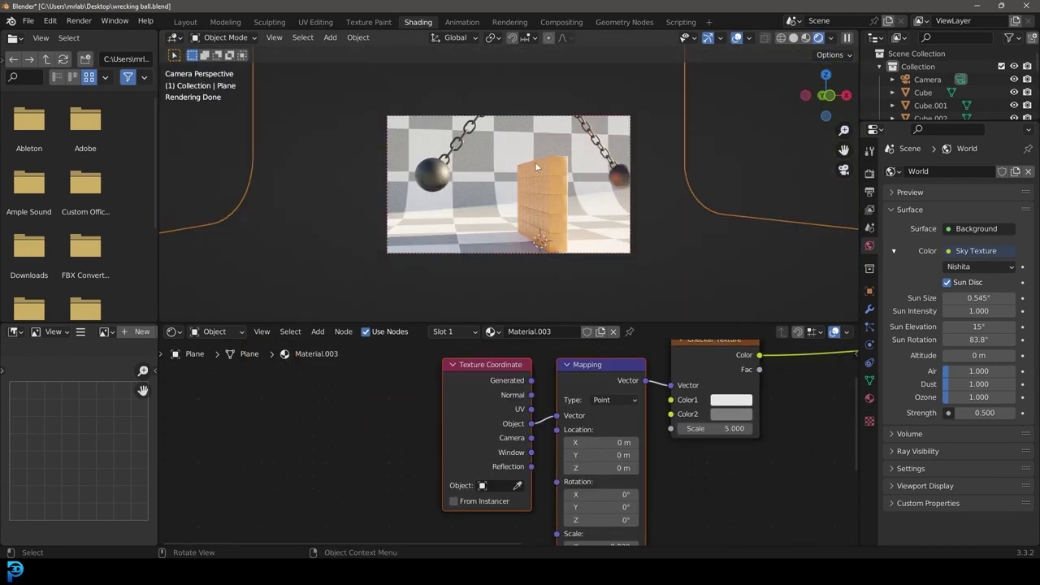
scroll(536, 166, "up", 1)
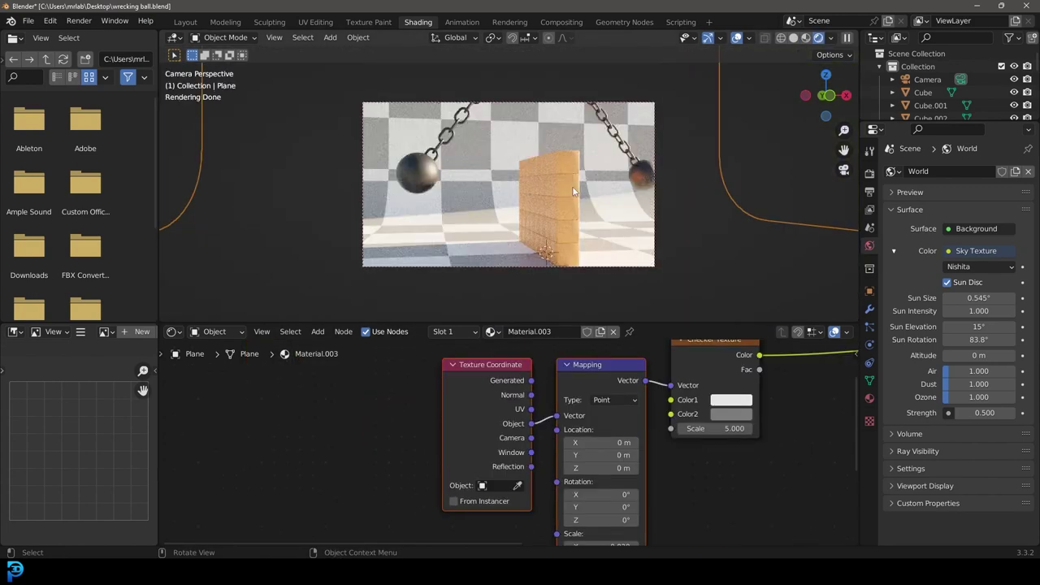
key("z")
left_click(691, 207)
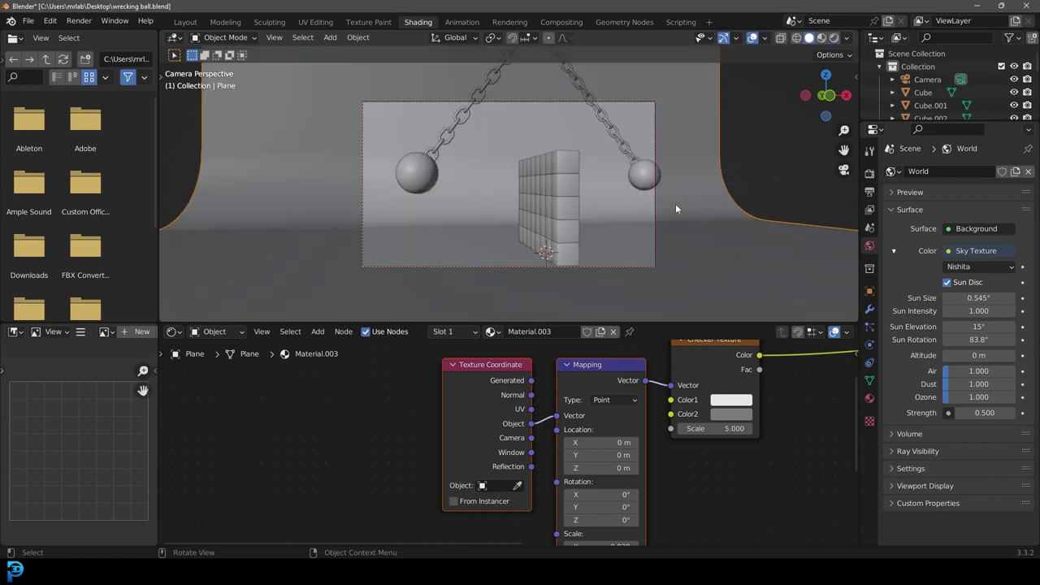
Step: Review the scene's output format and render sampling settings
left_click(870, 191)
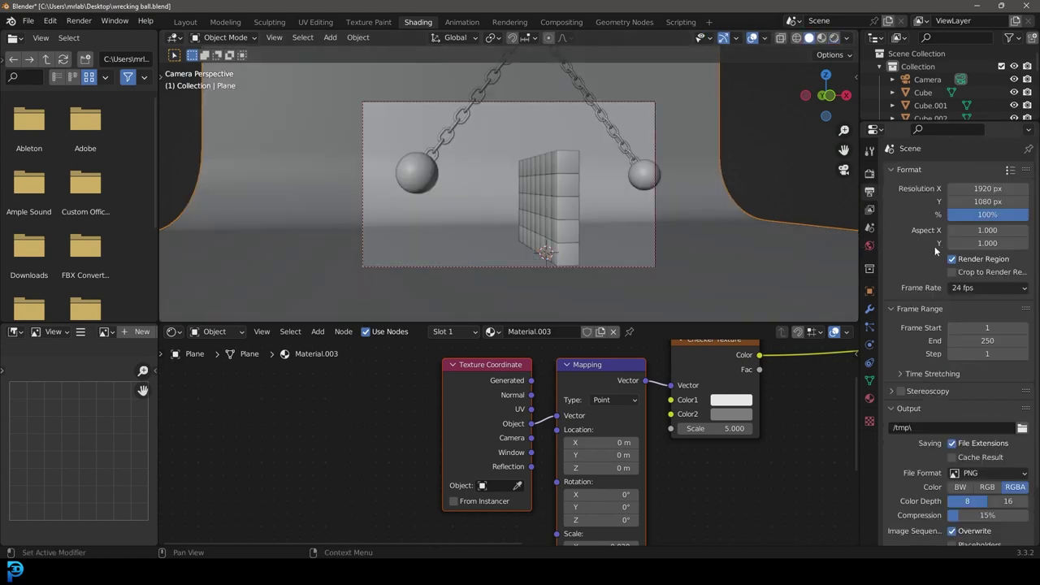
left_click(870, 174)
scroll(914, 359, "down", 1)
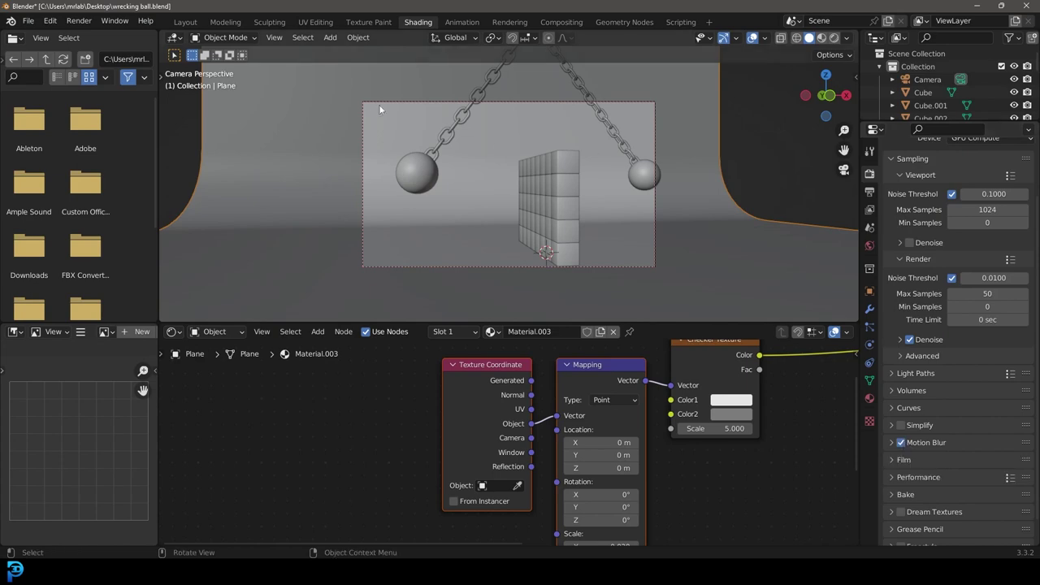
Step: Go back to the Layout workspace's camera view and set the render output folder to the Desktop
left_click(185, 22)
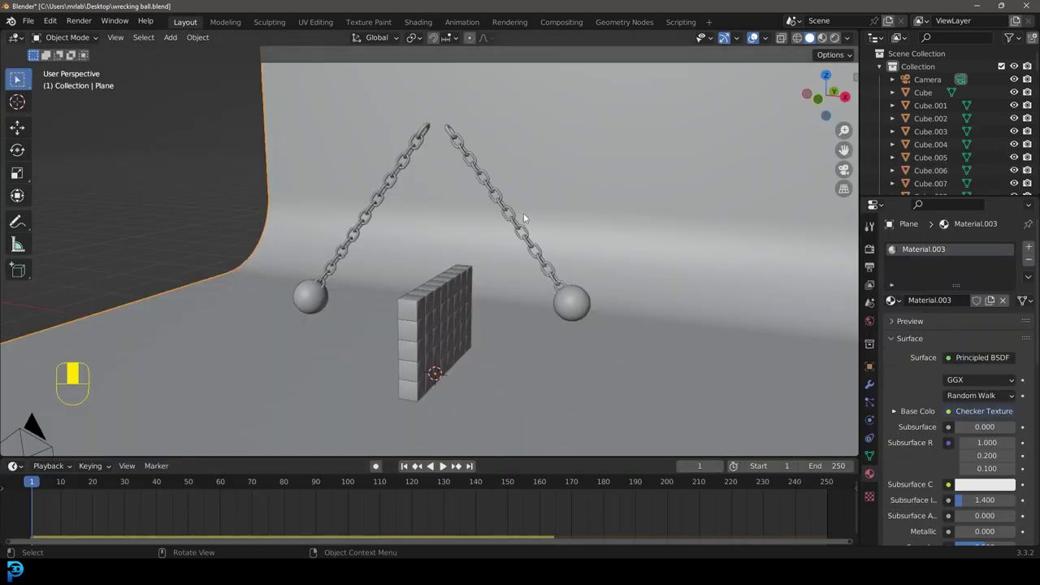
key("KP_0")
scroll(479, 305, "up", 3)
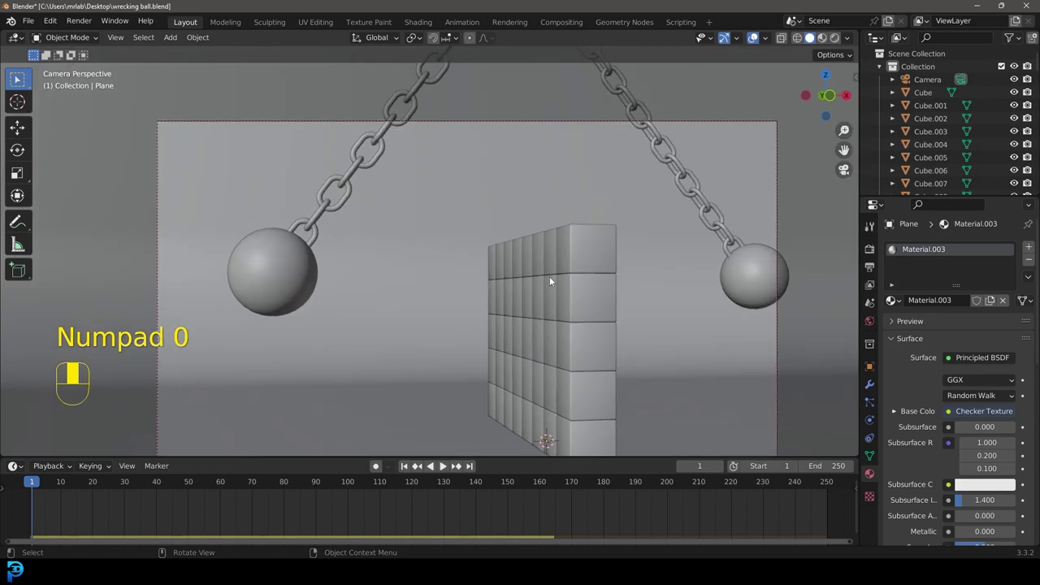
left_click(871, 267)
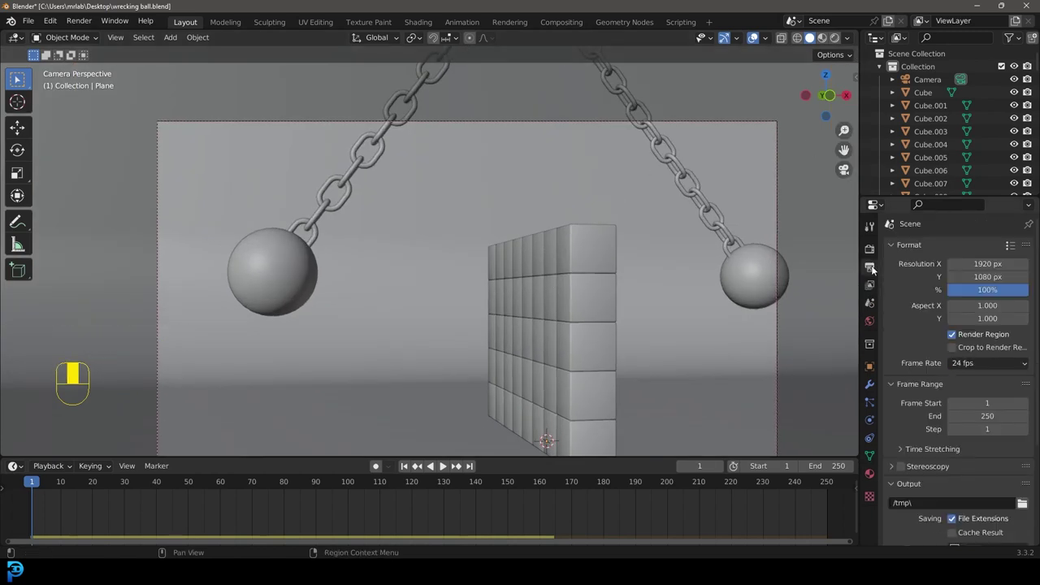
left_click(1023, 506)
left_click(235, 252)
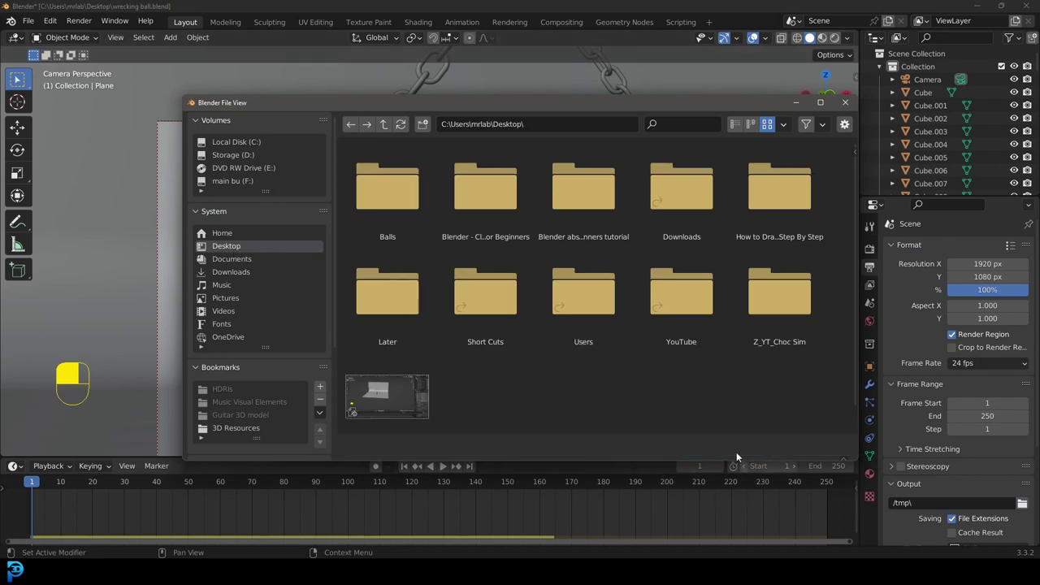
left_click(737, 448)
Step: Set the output file format to FFmpeg Video with an MPEG-4 container
scroll(957, 451, "down", 5)
left_click(969, 441)
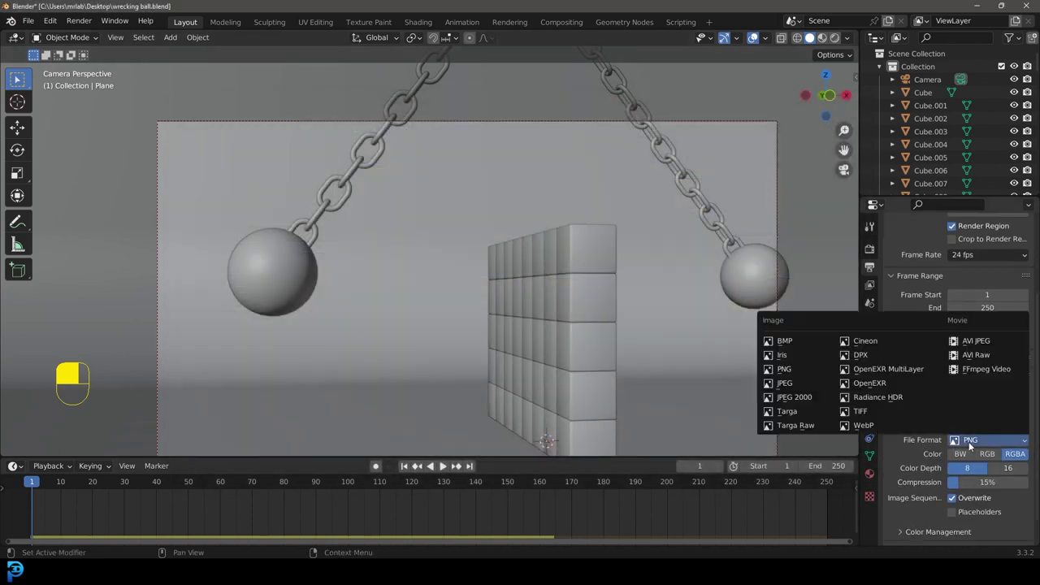
left_click(986, 370)
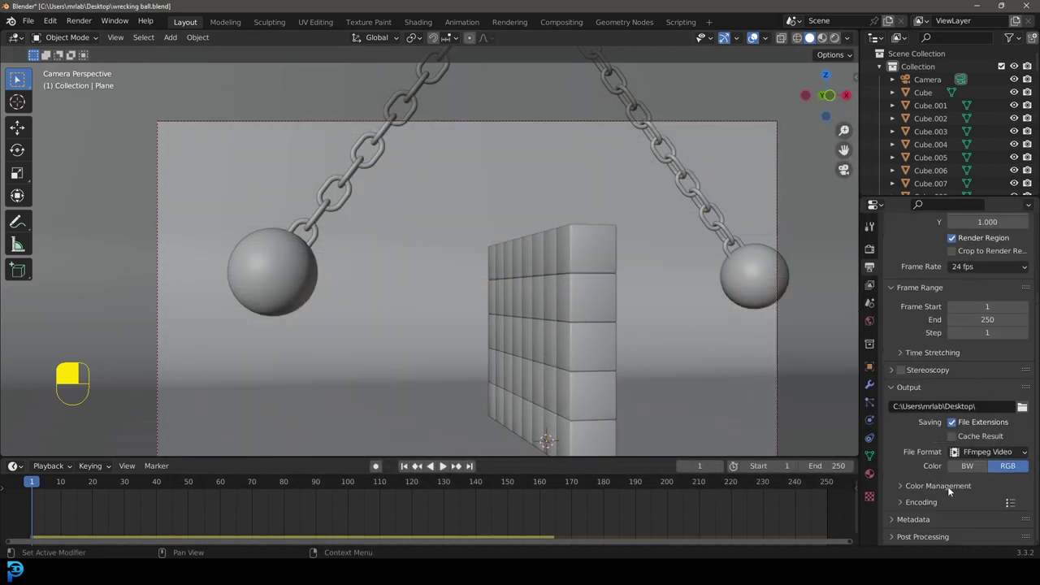
left_click(909, 501)
scroll(918, 496, "down", 3)
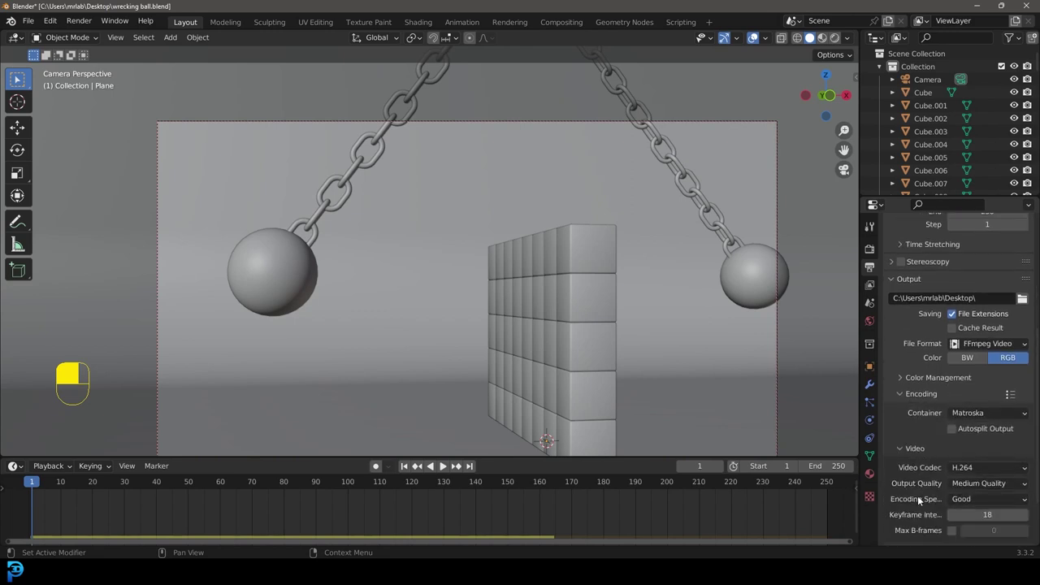
left_click(966, 411)
left_click(980, 371)
Step: Save the wrecking ball scene file and look over the render commands
key("ctrl+s")
key("ctrl+s")
scroll(601, 312, "down", 2)
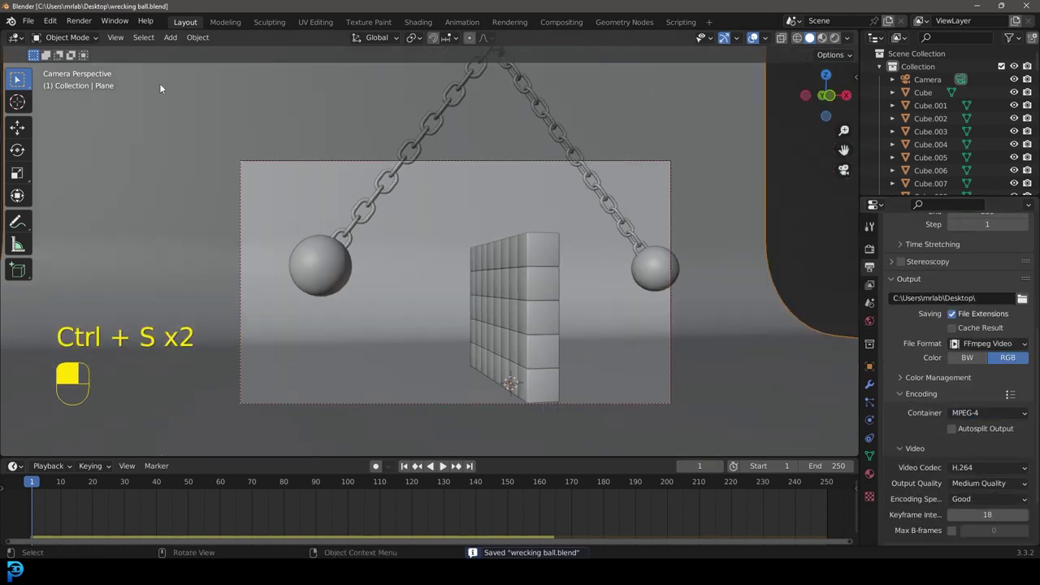
left_click(80, 21)
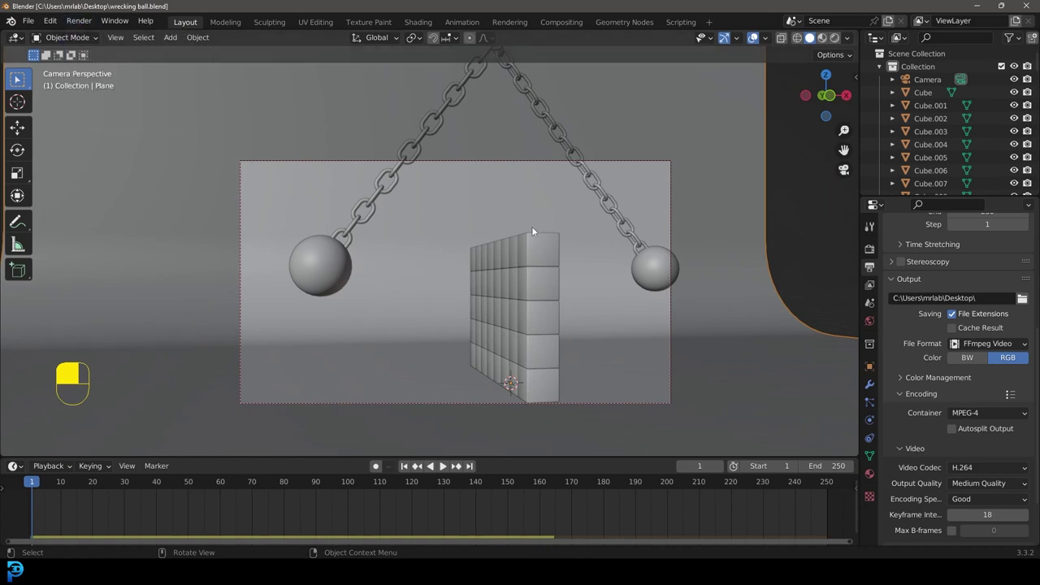
scroll(477, 244, "up", 1)
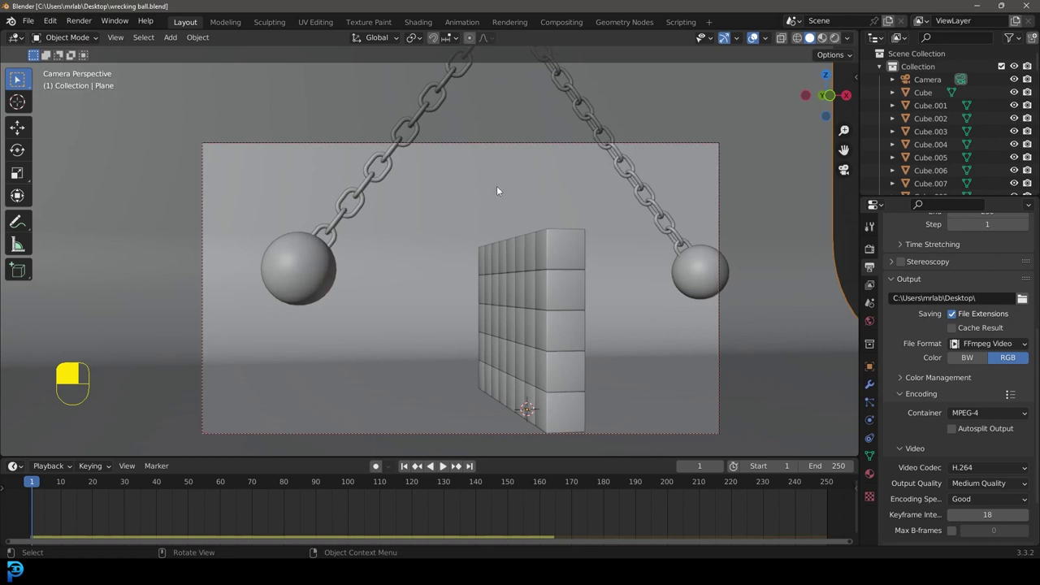
Step: Bake the Rigid Body World cache and play back the simulation
left_click(870, 304)
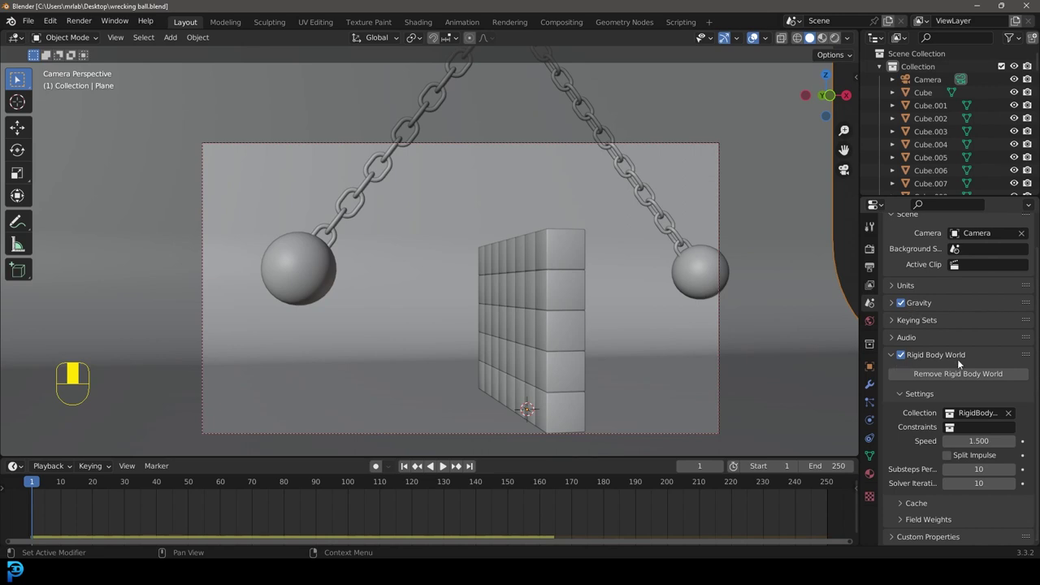
left_click(912, 502)
scroll(959, 488, "down", 2)
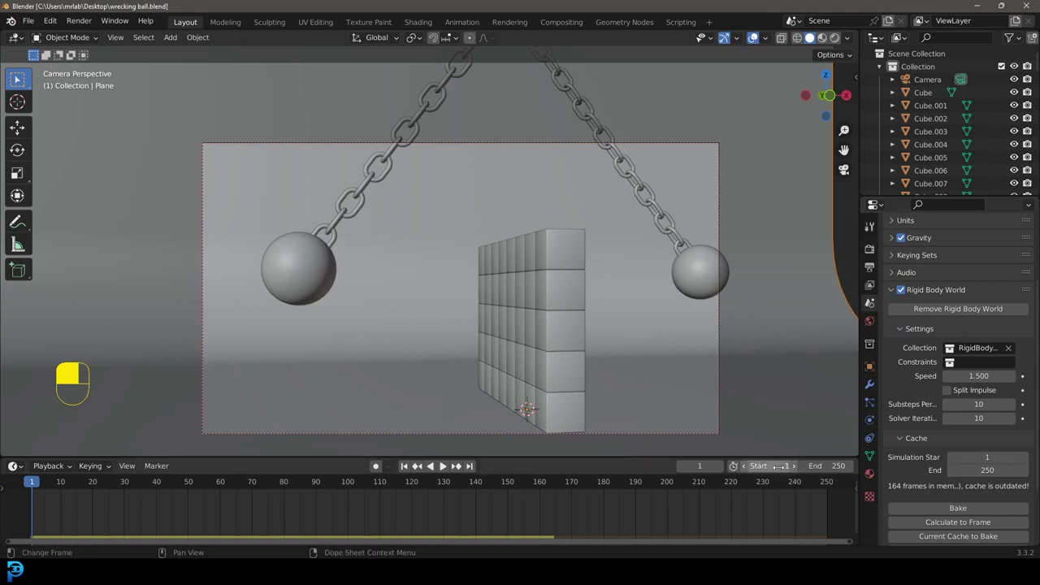
scroll(971, 475, "down", 1)
left_click(958, 486)
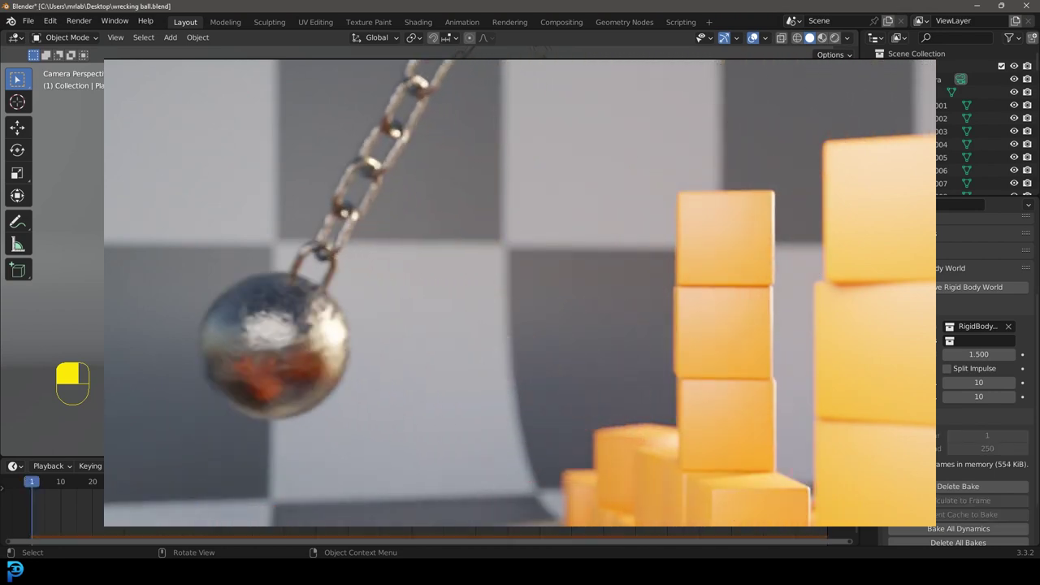
key("space")
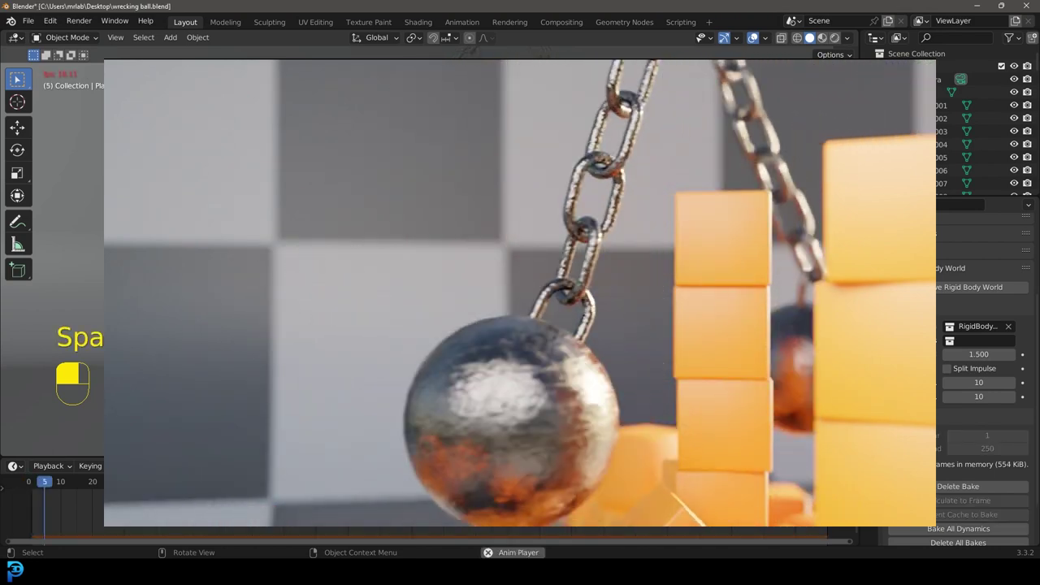